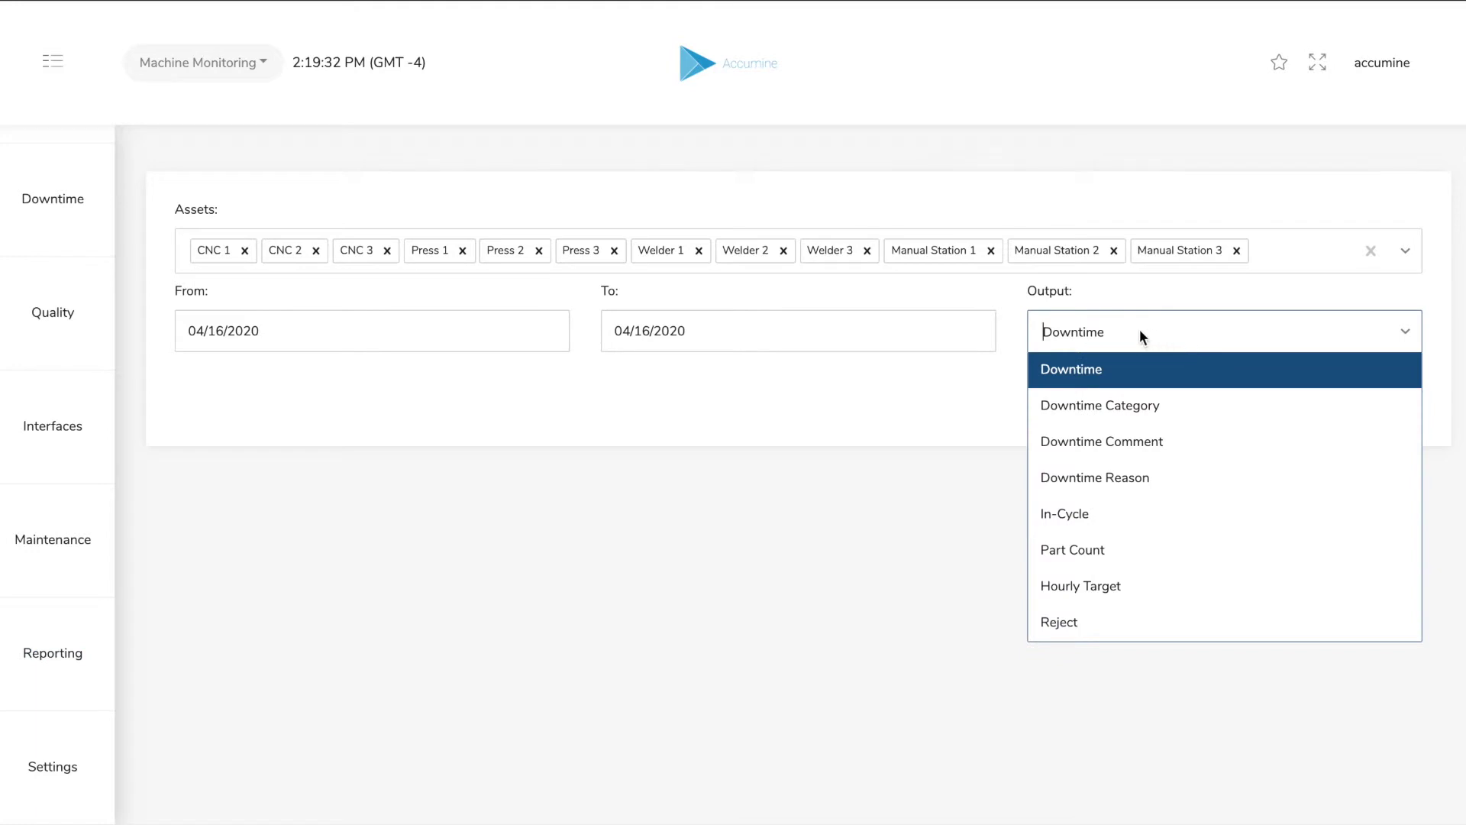
- Preview the Downtime Reason output for all selected assets and generate the full dataset
left_click(1086, 484)
left_click(1358, 396)
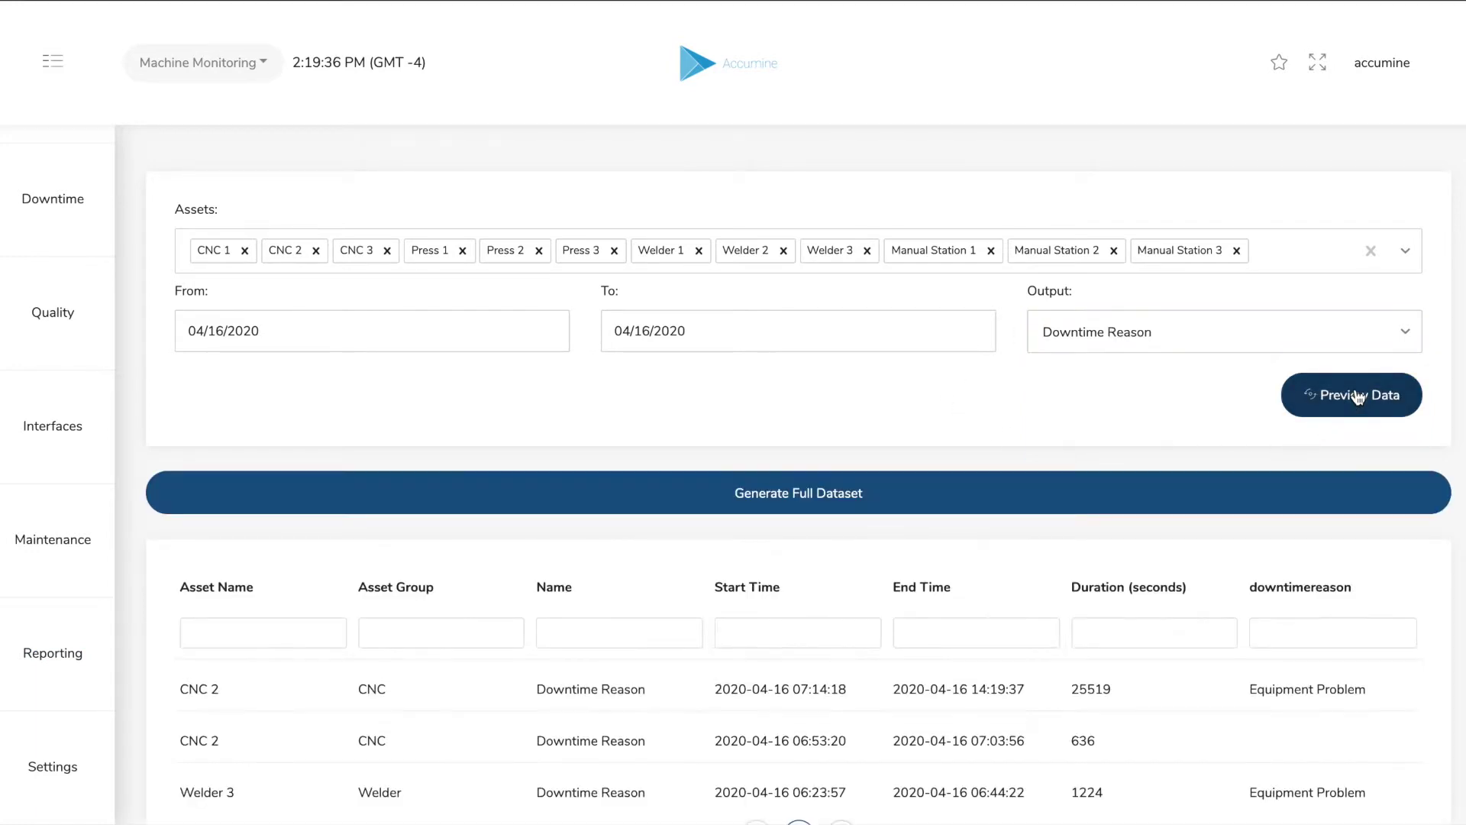
scroll(1074, 399, "down", 1)
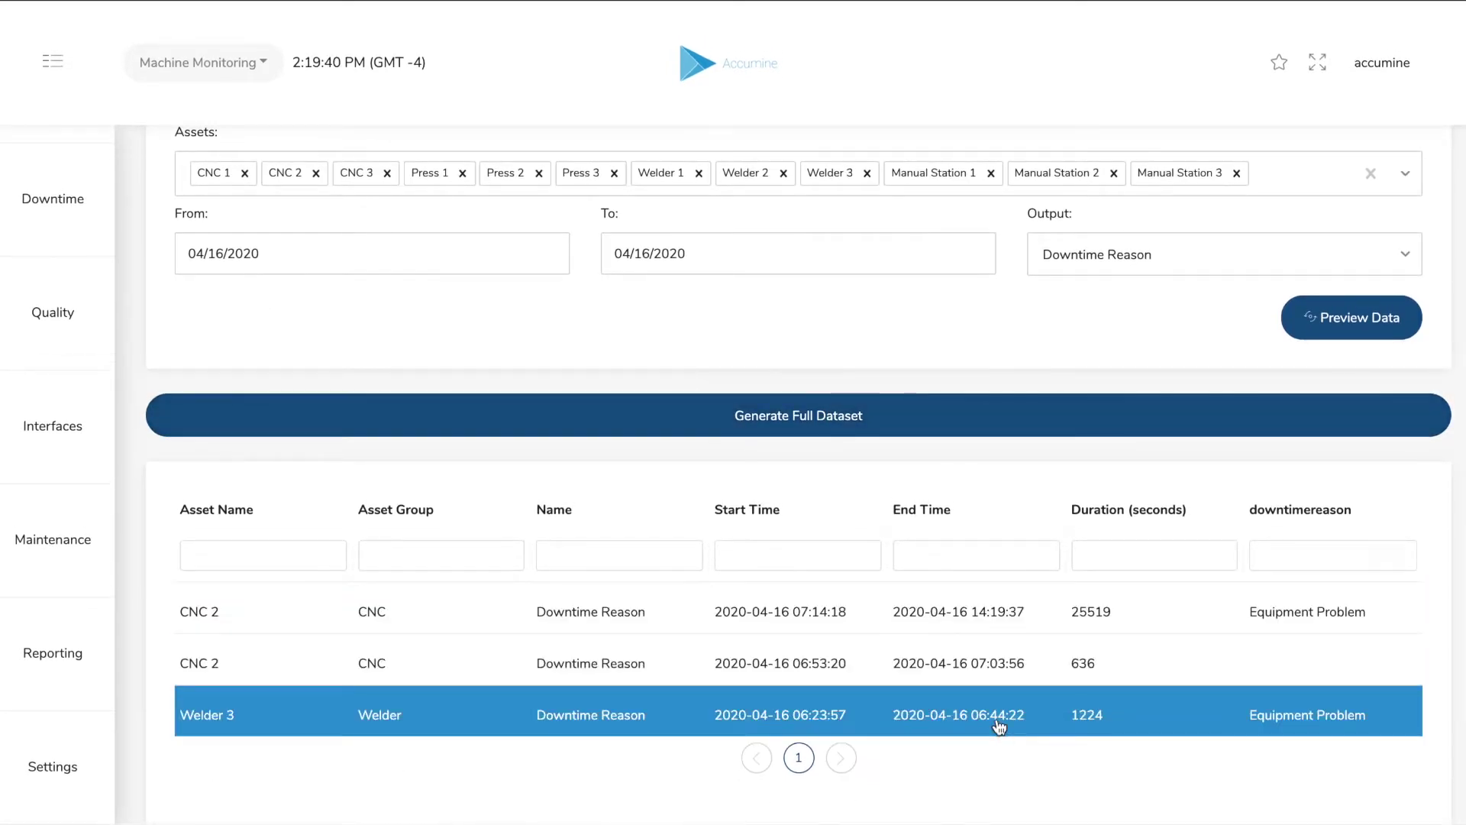
left_click(838, 426)
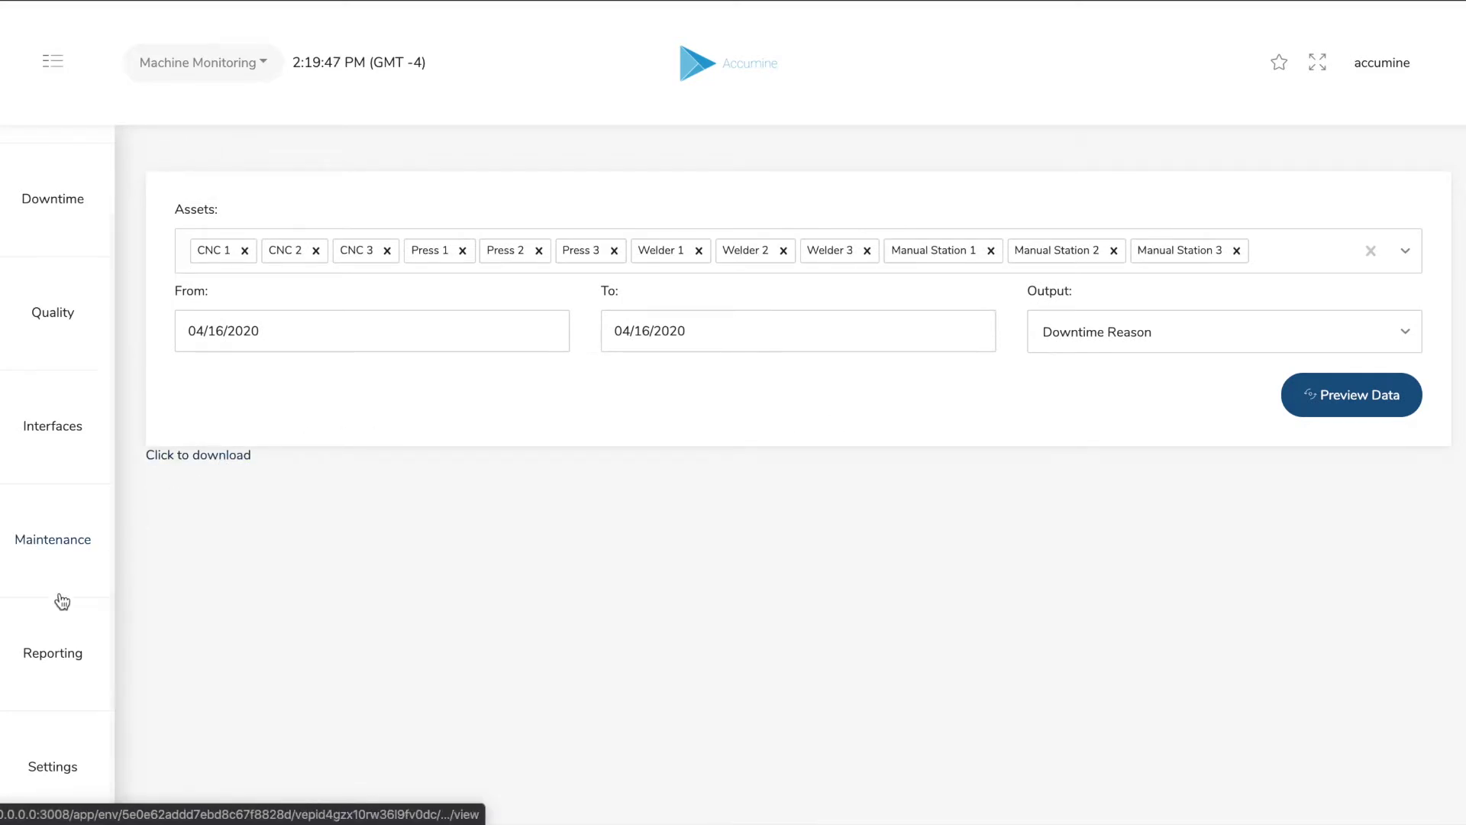
- Open the Drill Down Tree report and move its daily view back to April 14, 2020
left_click(35, 657)
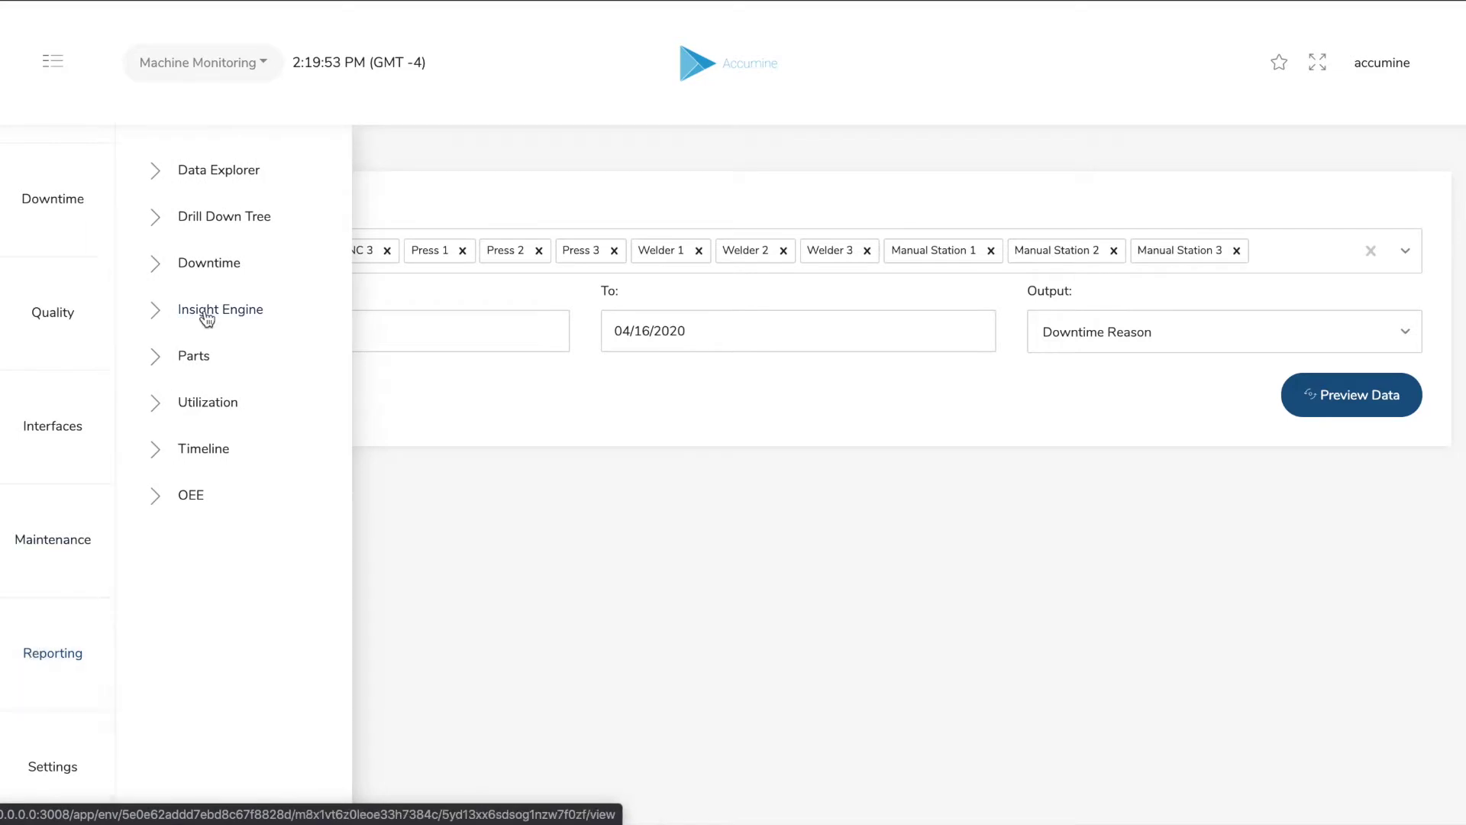
left_click(222, 228)
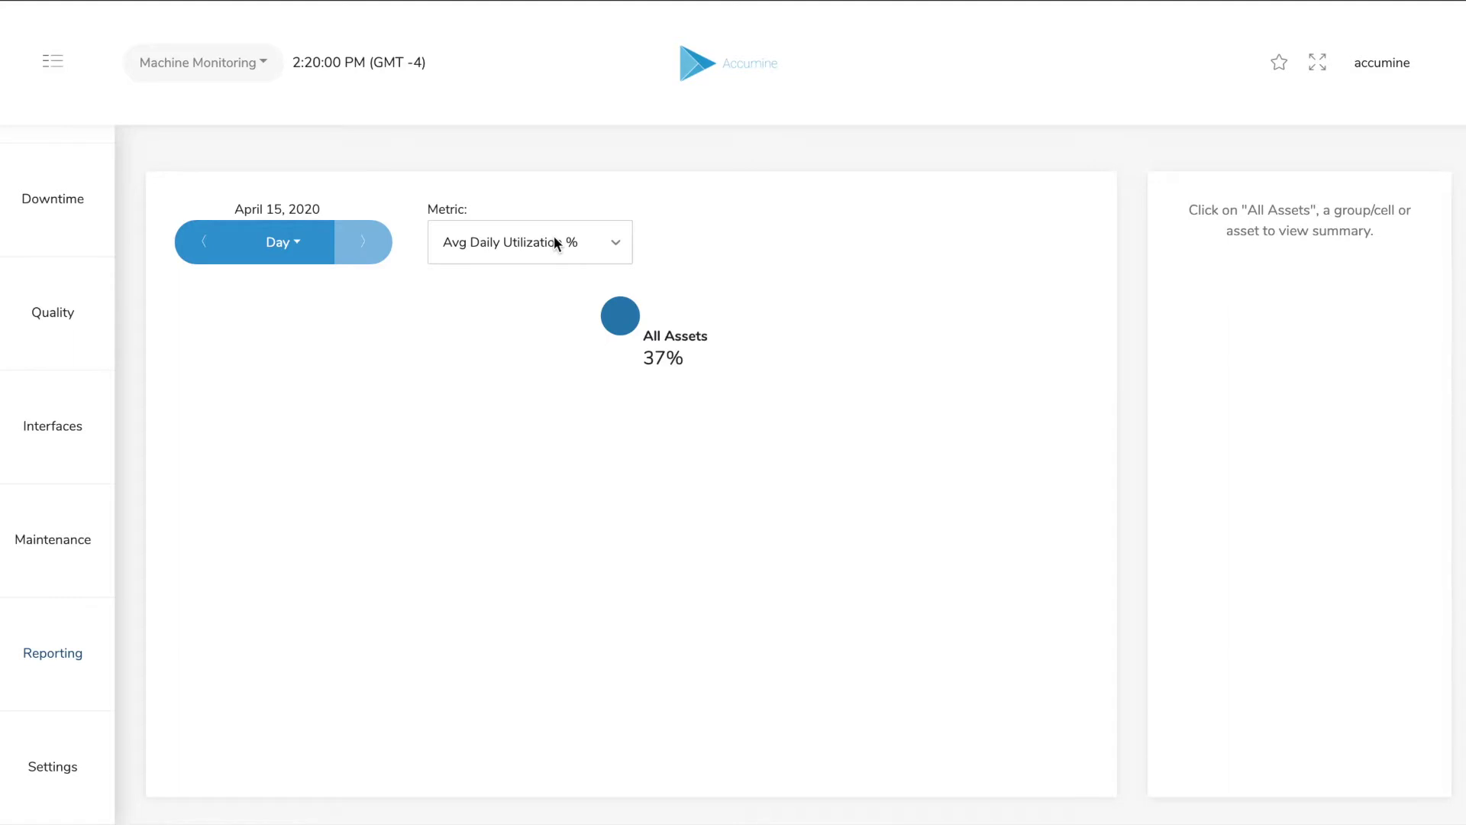
left_click(584, 237)
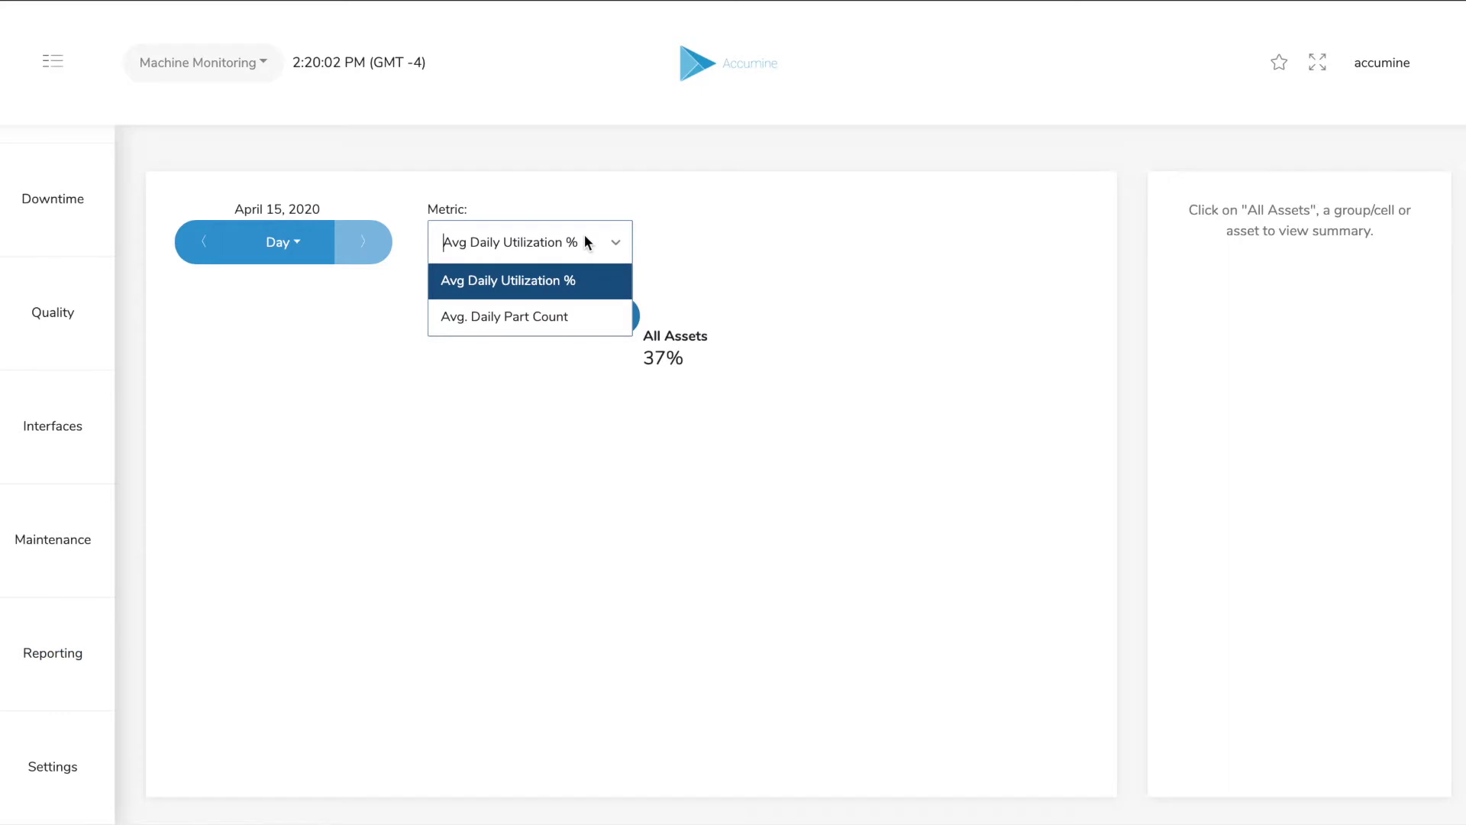
left_click(585, 237)
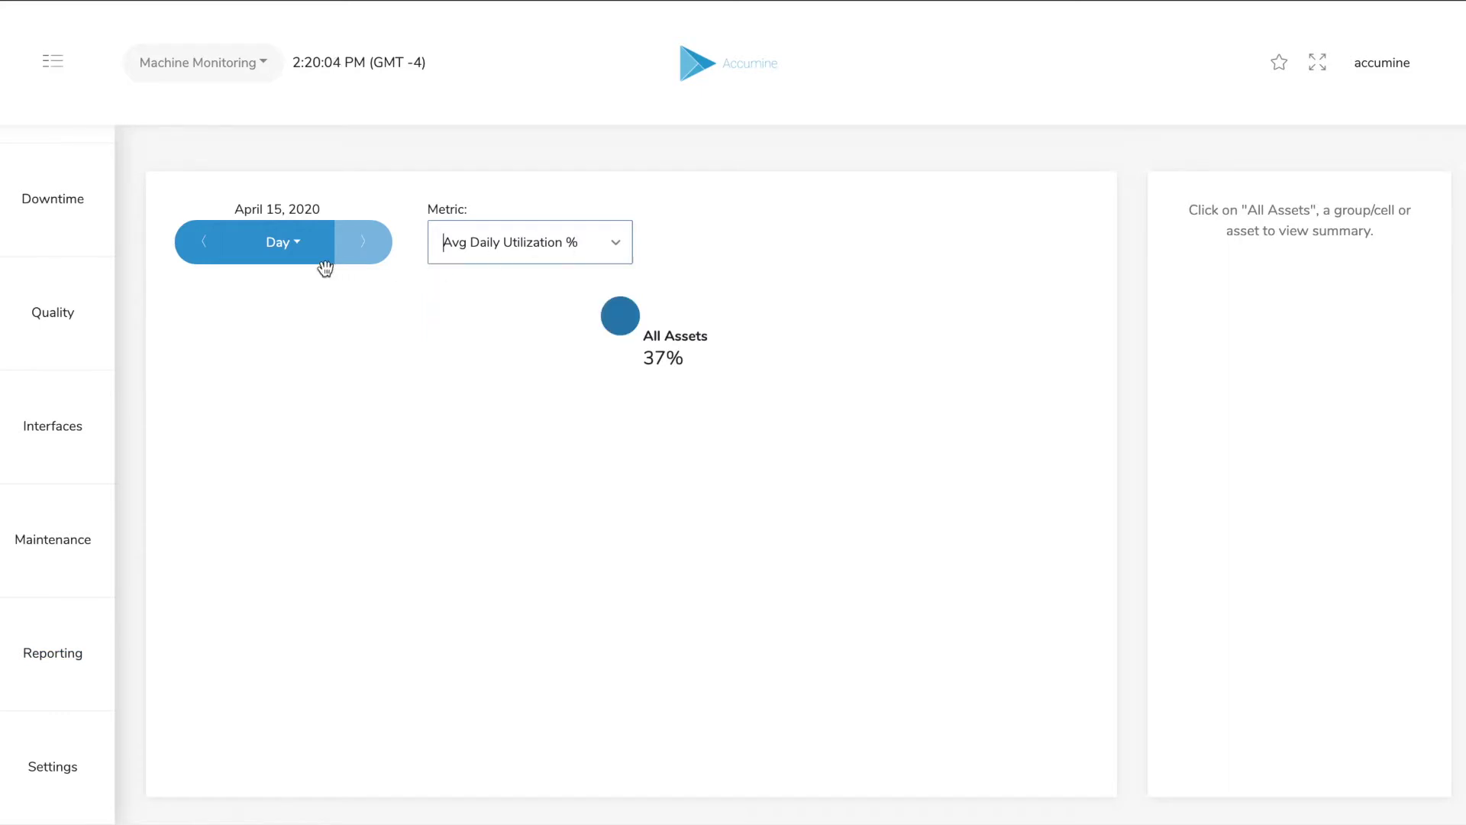
left_click(278, 248)
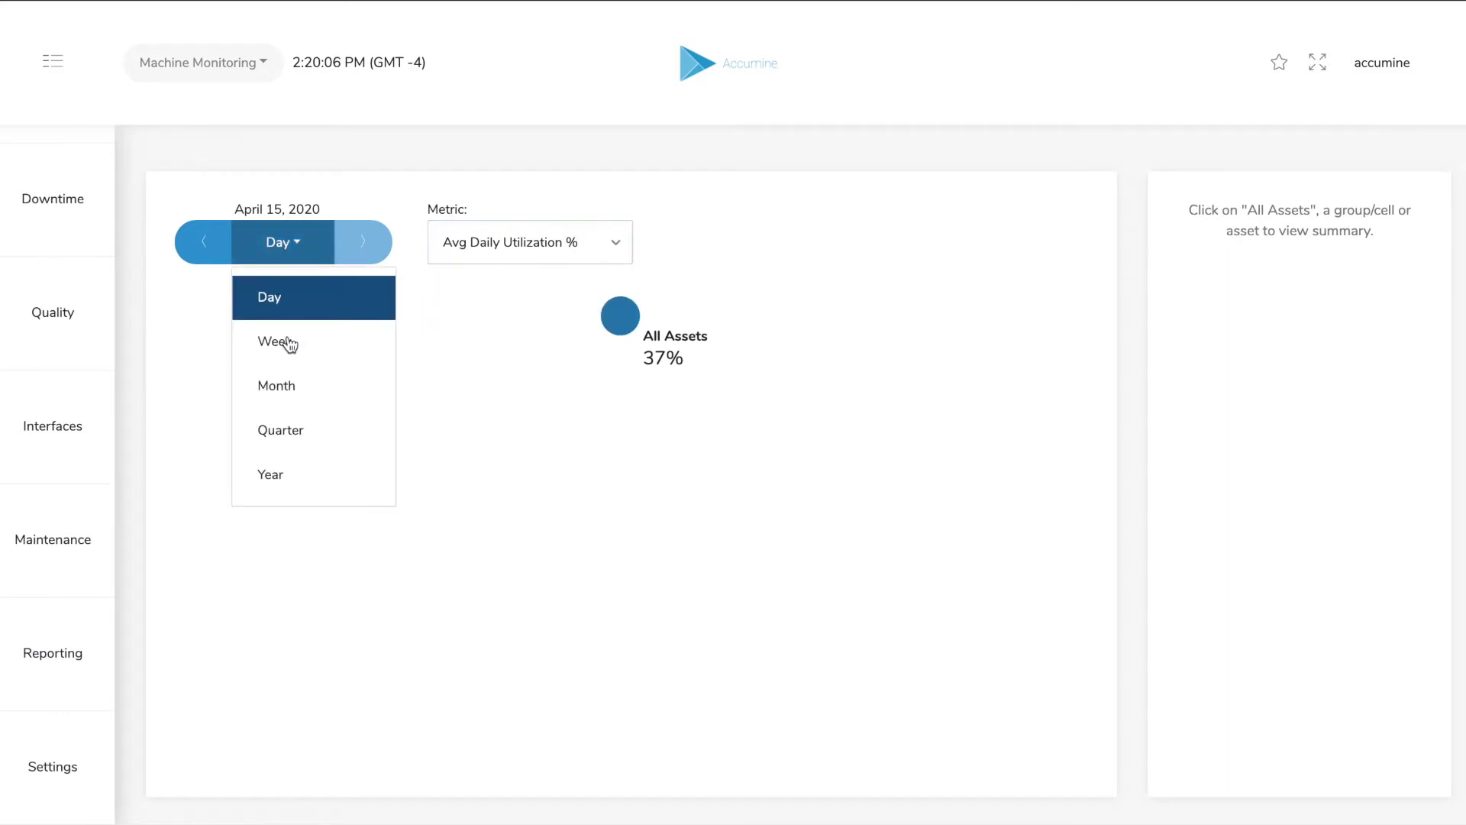
left_click(267, 170)
left_click(203, 246)
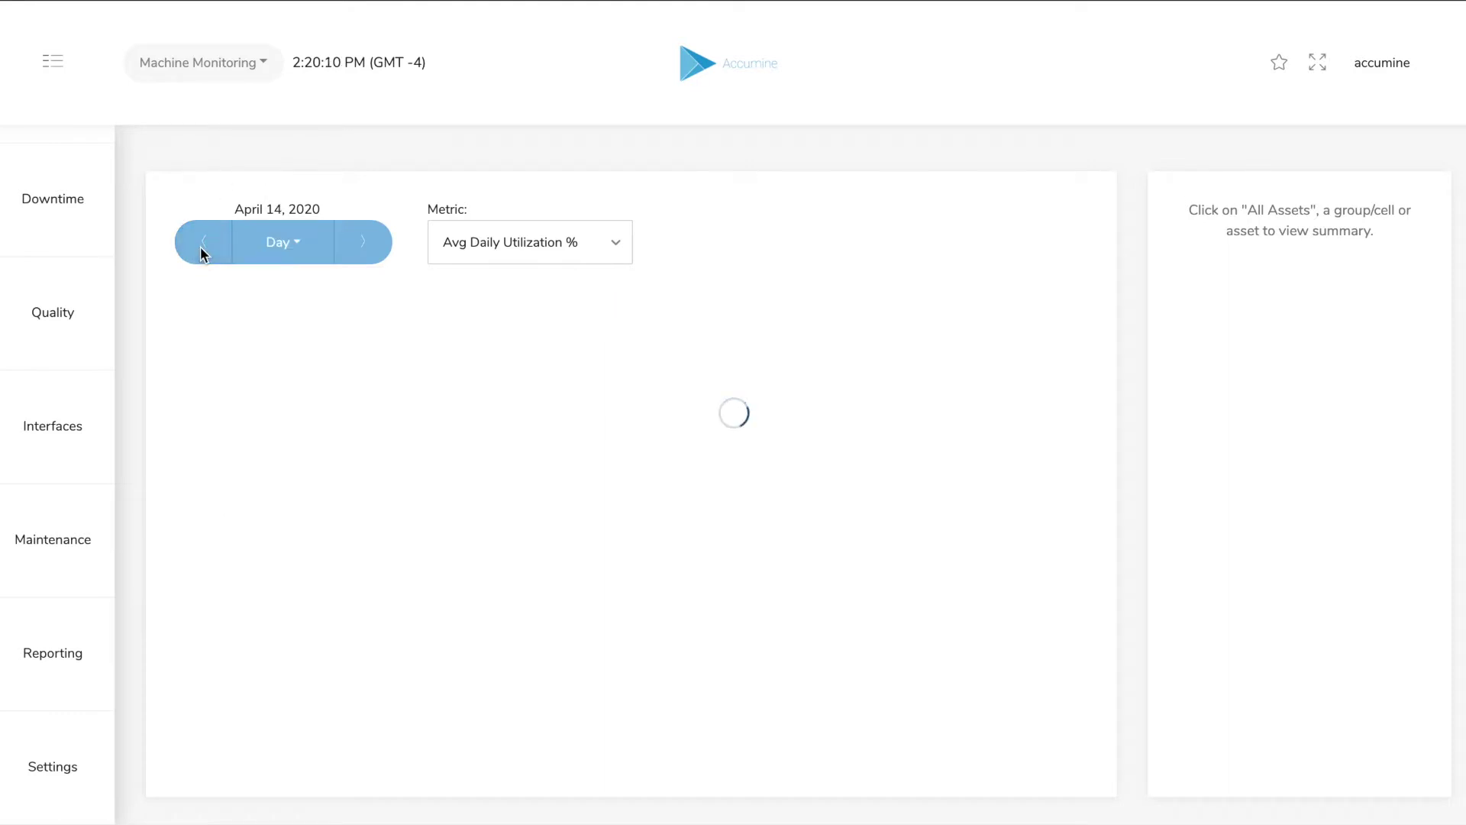
left_click(300, 259)
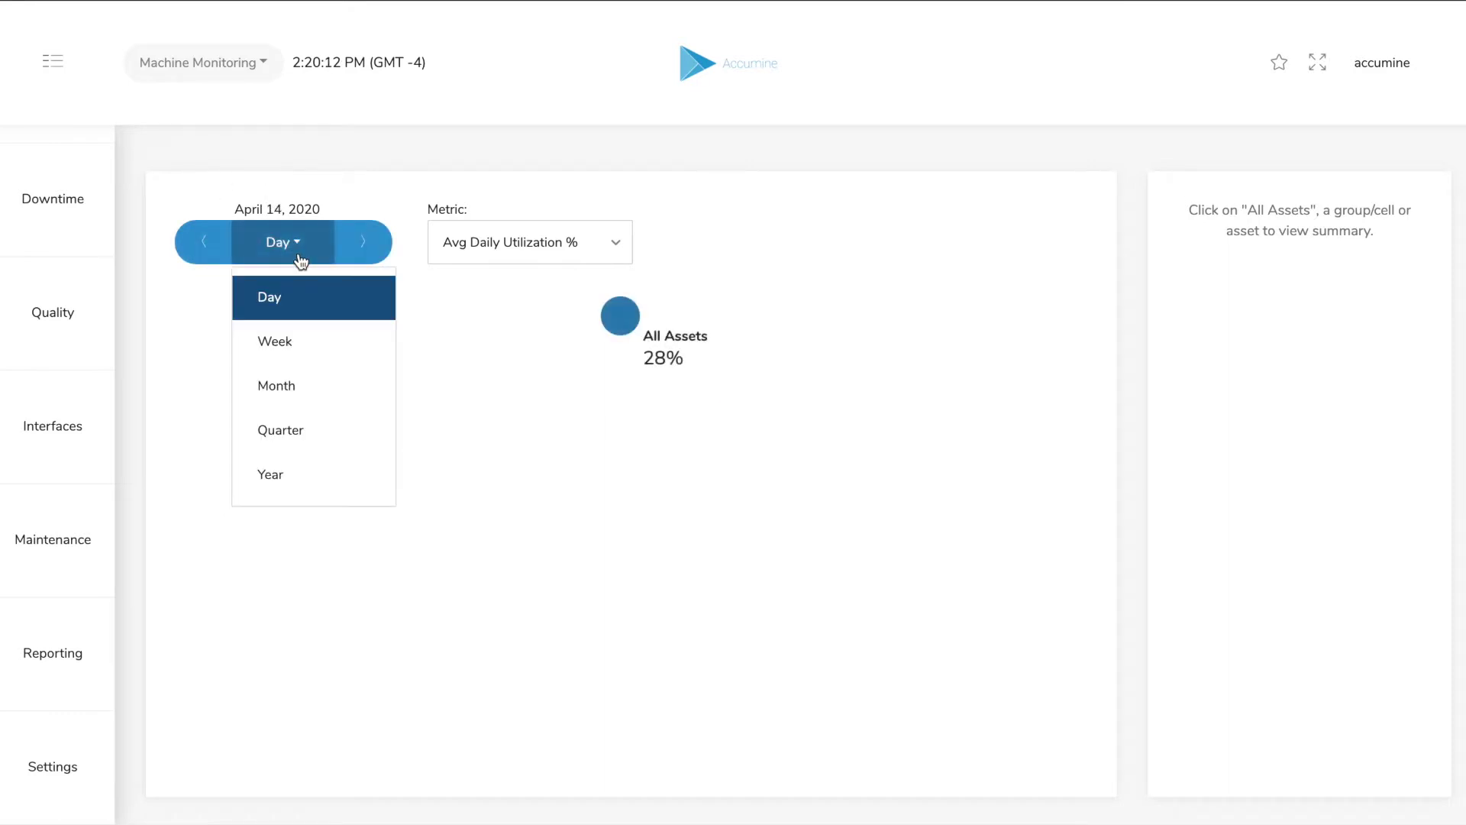
left_click(300, 259)
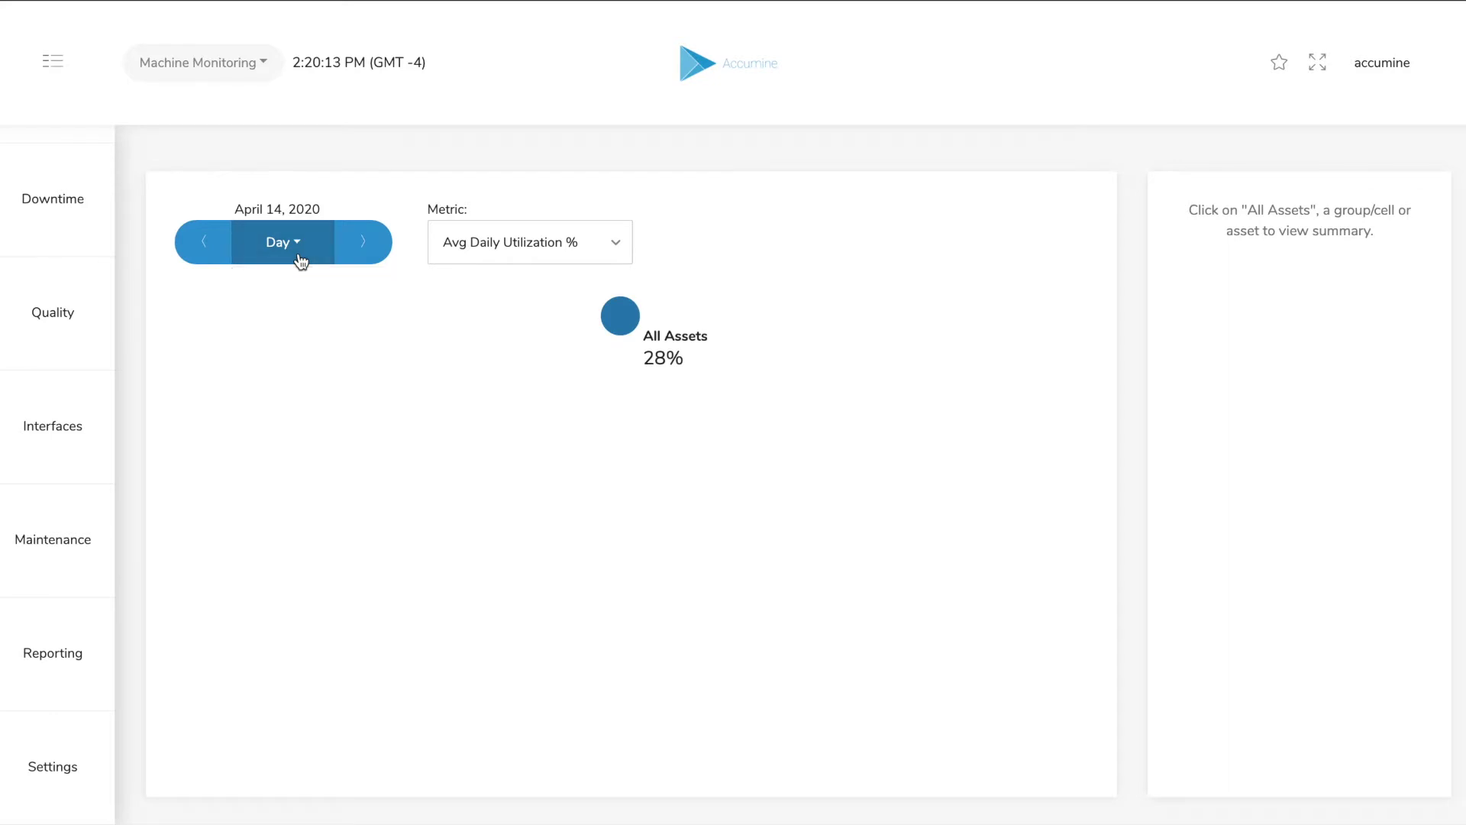
- Drill down from All Assets into the CNC, Welder, Press and Assembly groups, and view the summary for CNC 2
left_click(619, 320)
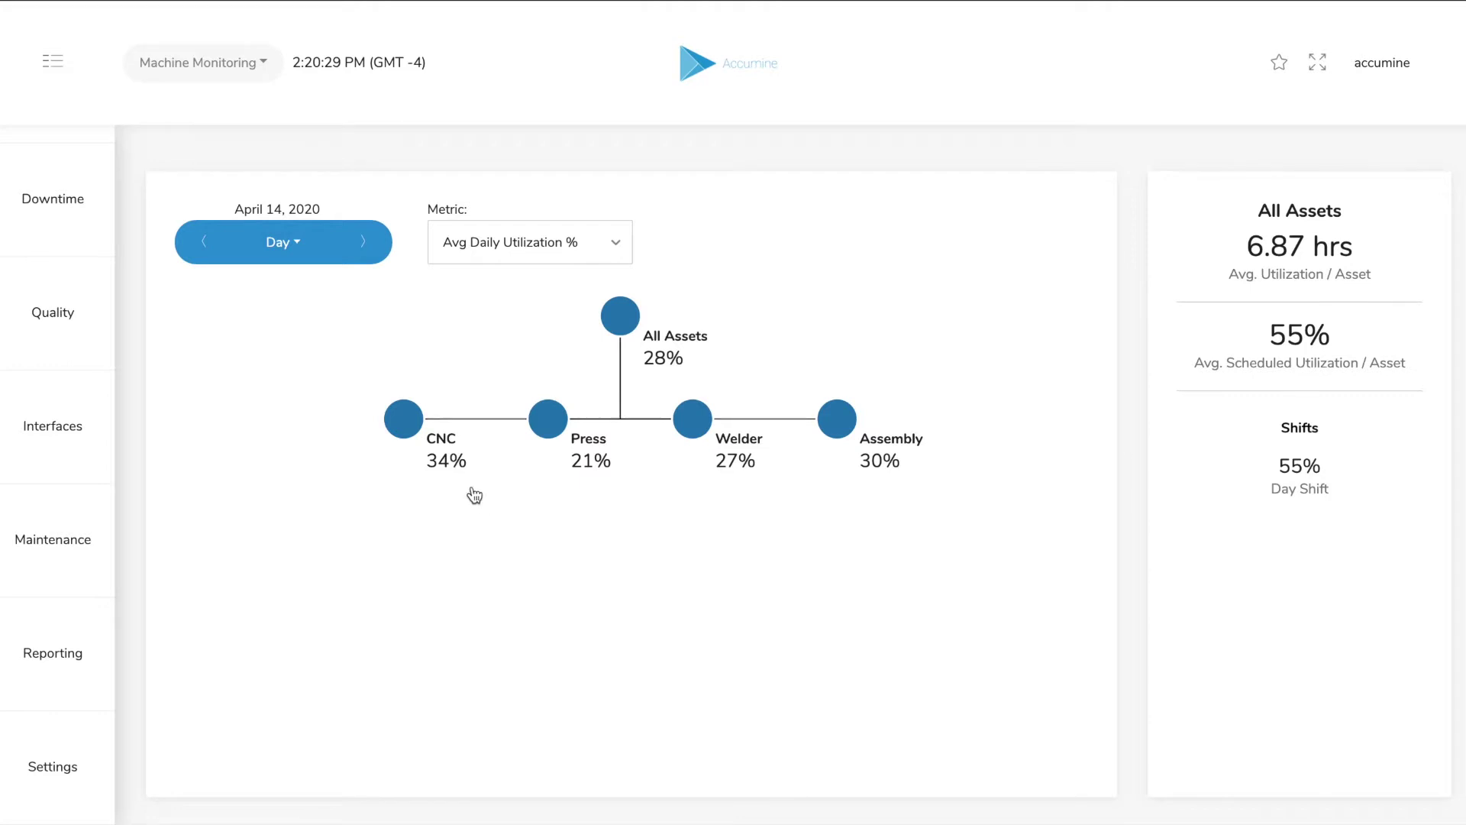
left_click(399, 418)
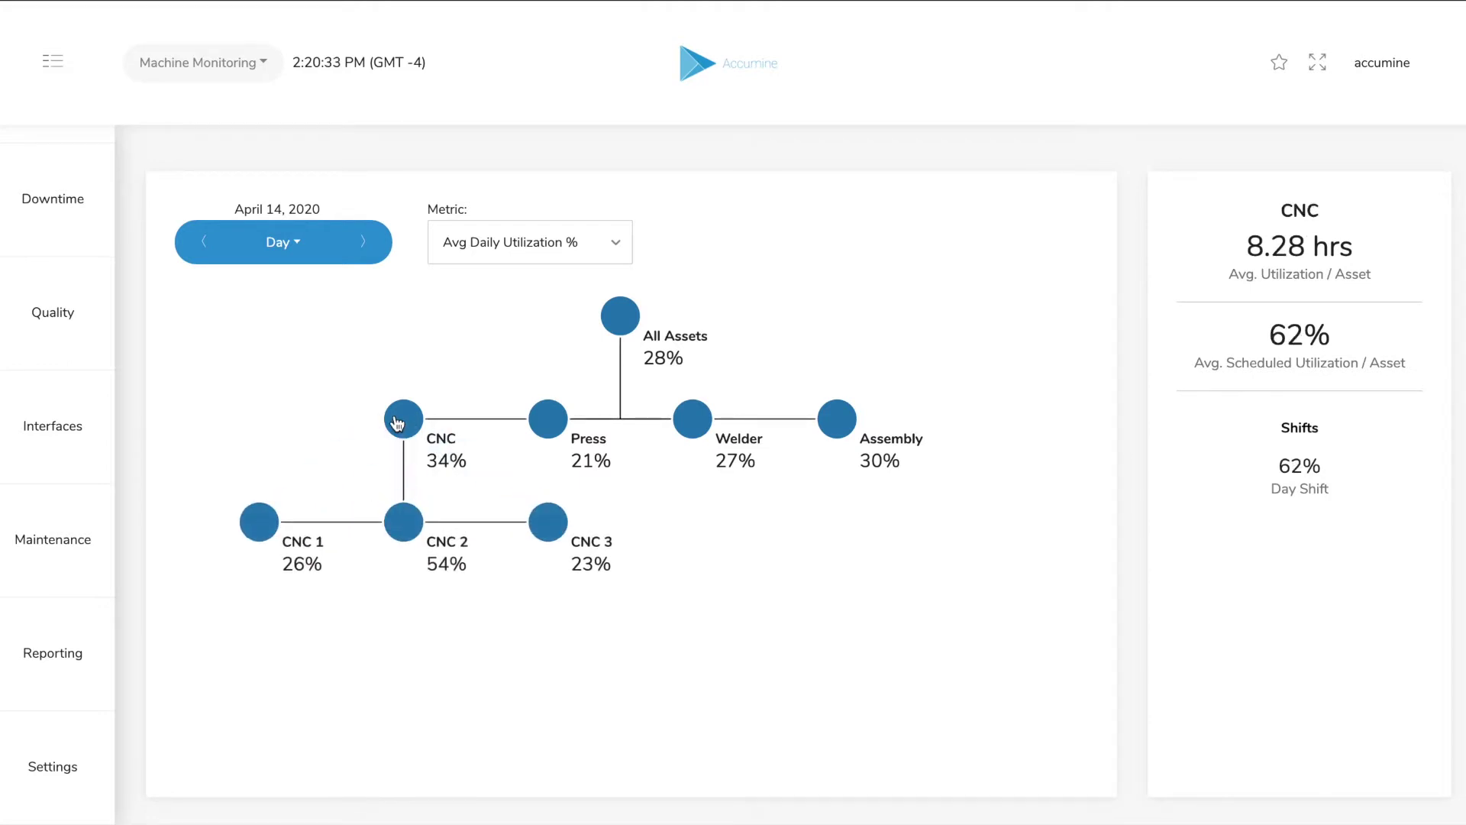
left_click(405, 528)
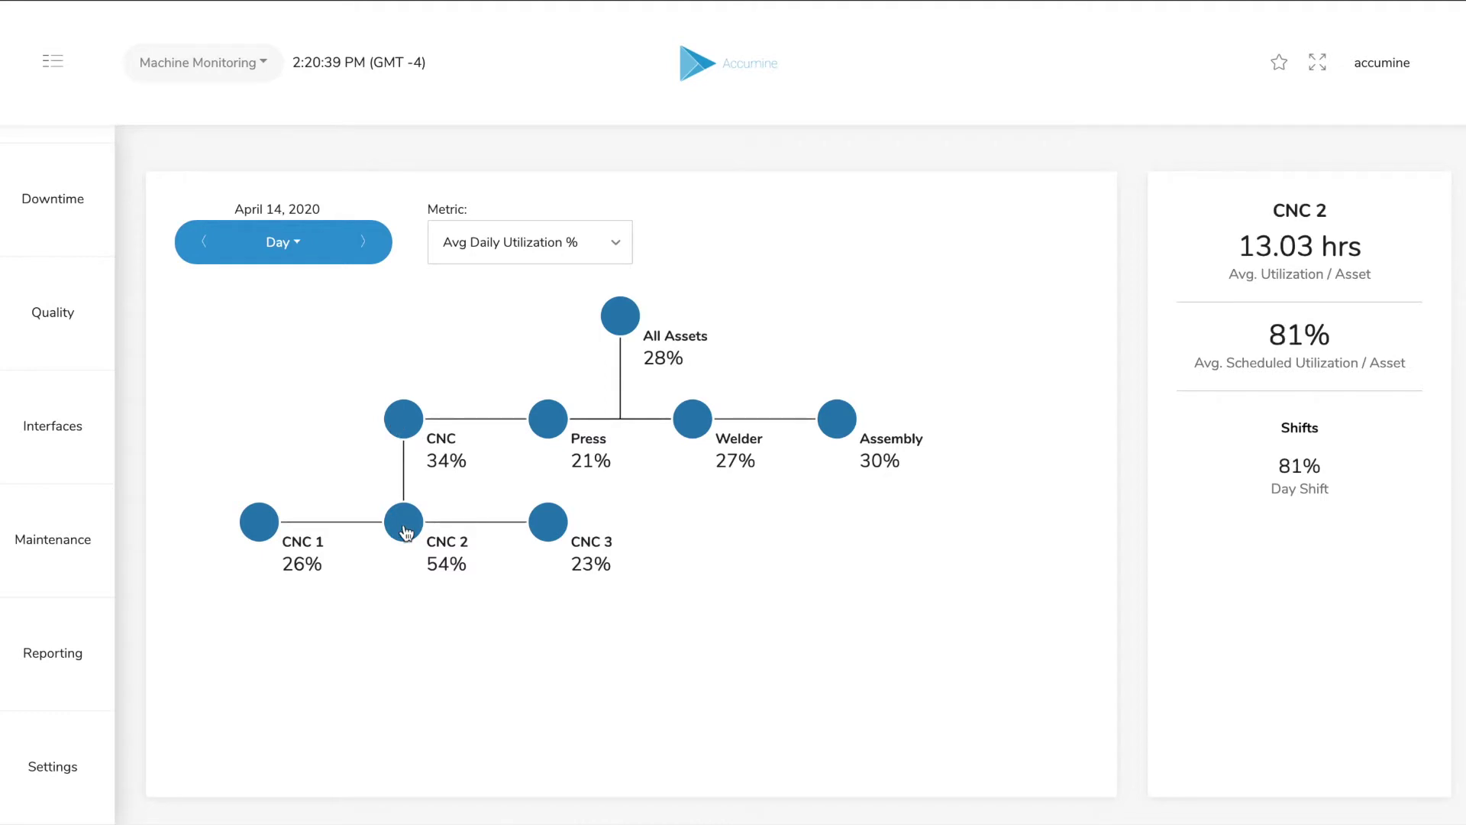
left_click(692, 421)
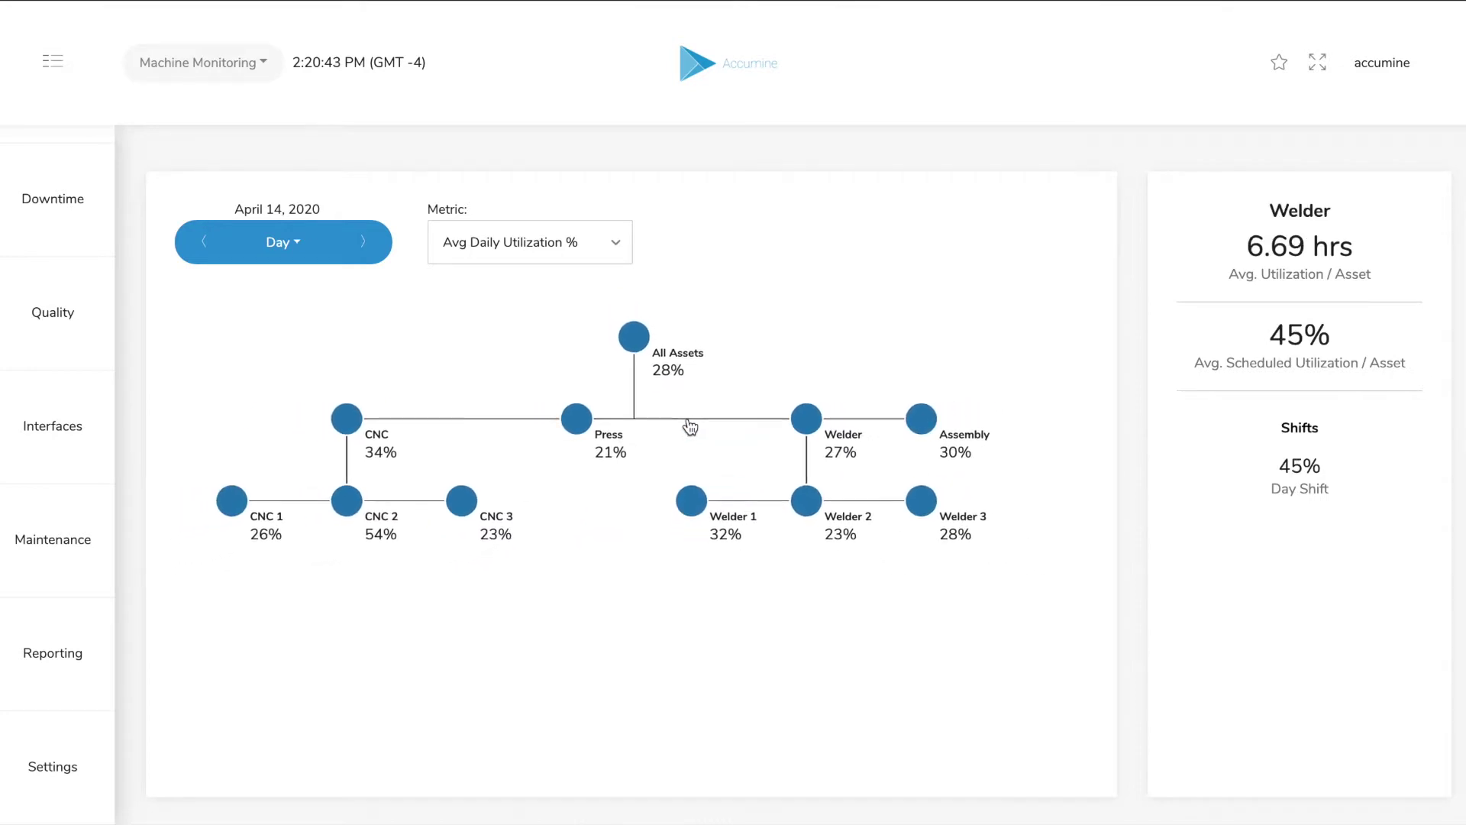
left_click(579, 422)
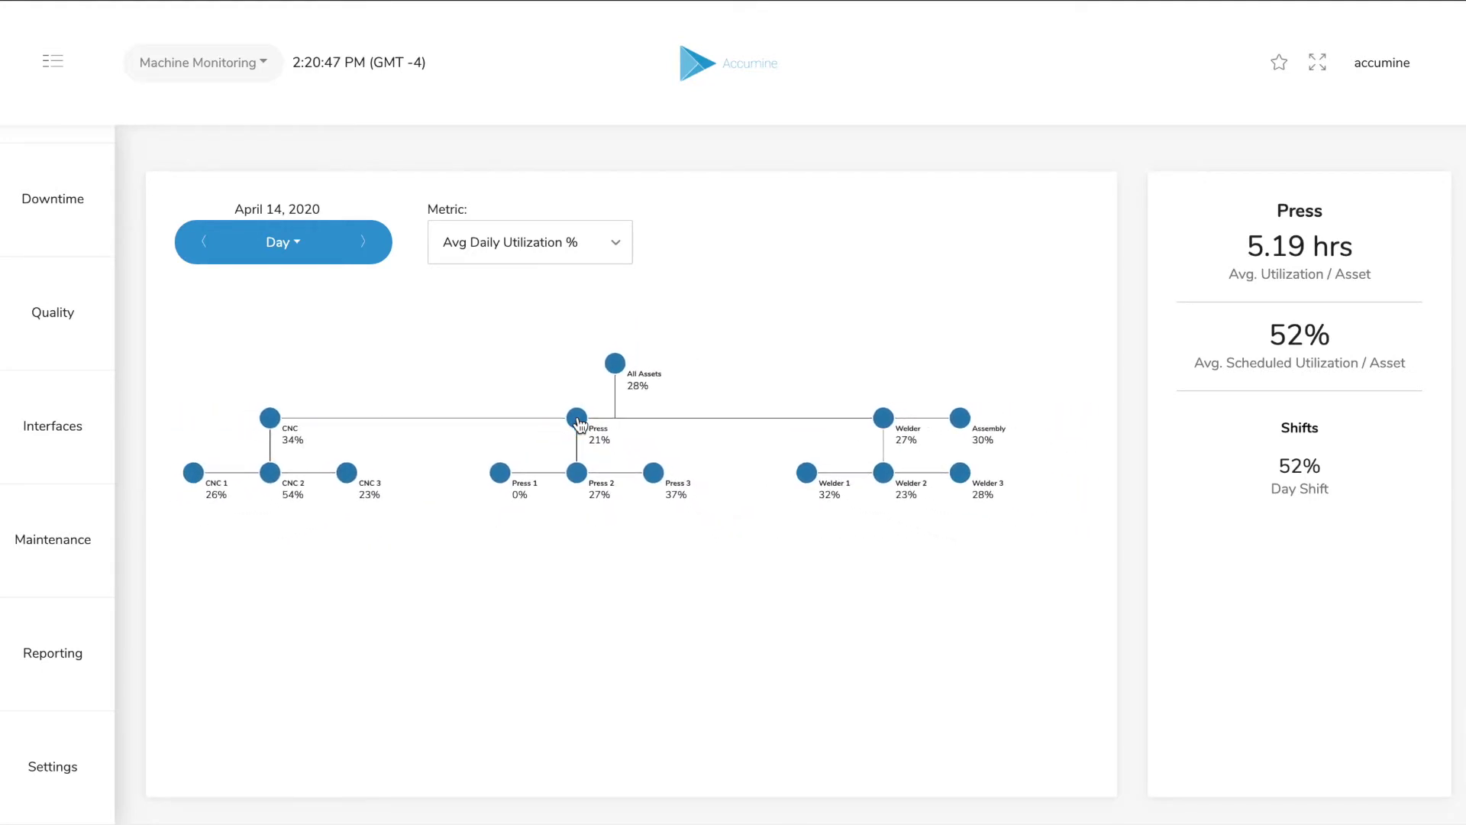
left_click(967, 425)
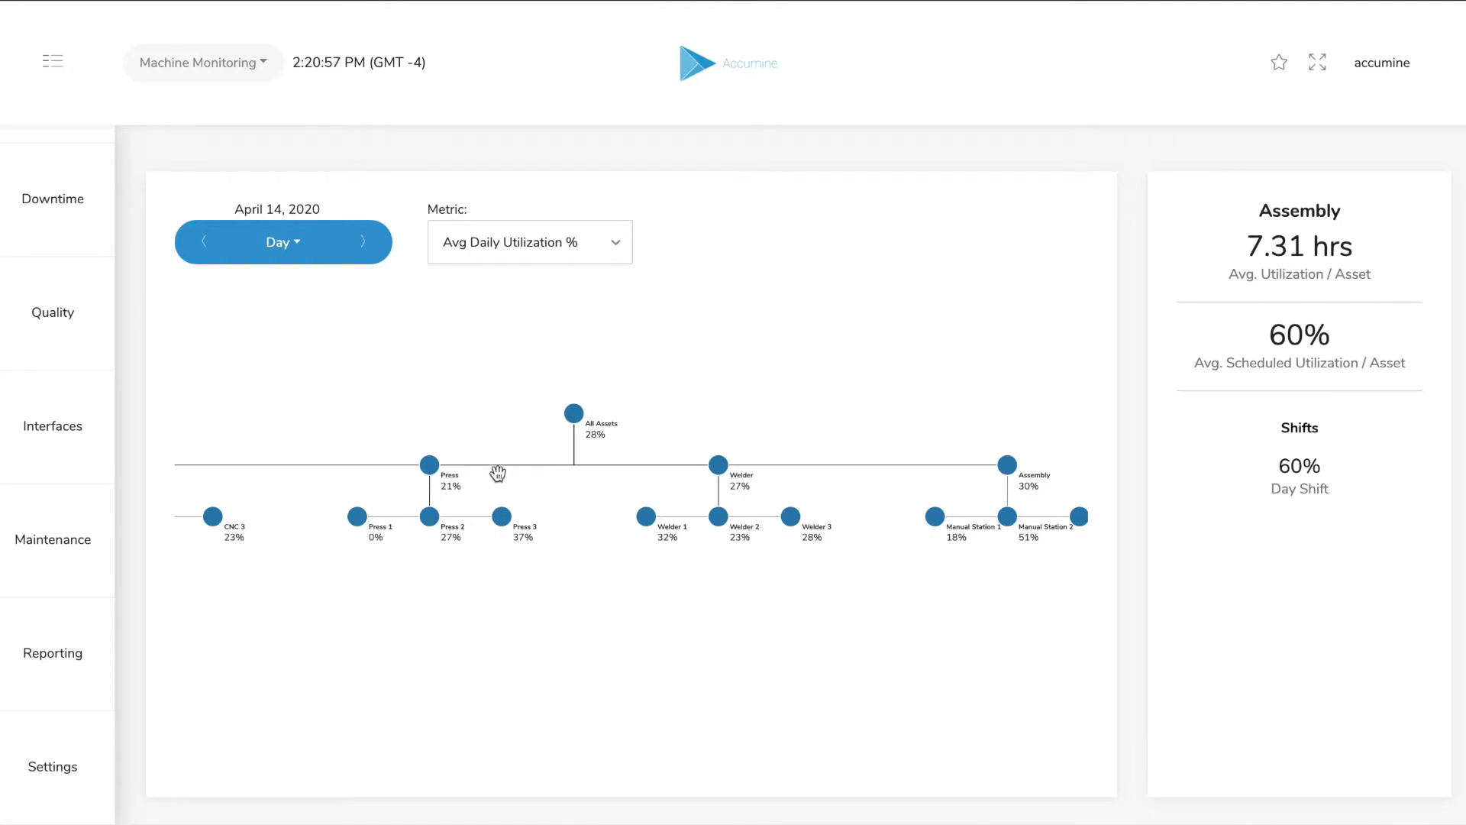
- Open the Downtime report and generate it for all assets from 04/01/2020 to 04/16/2020
left_click(57, 691)
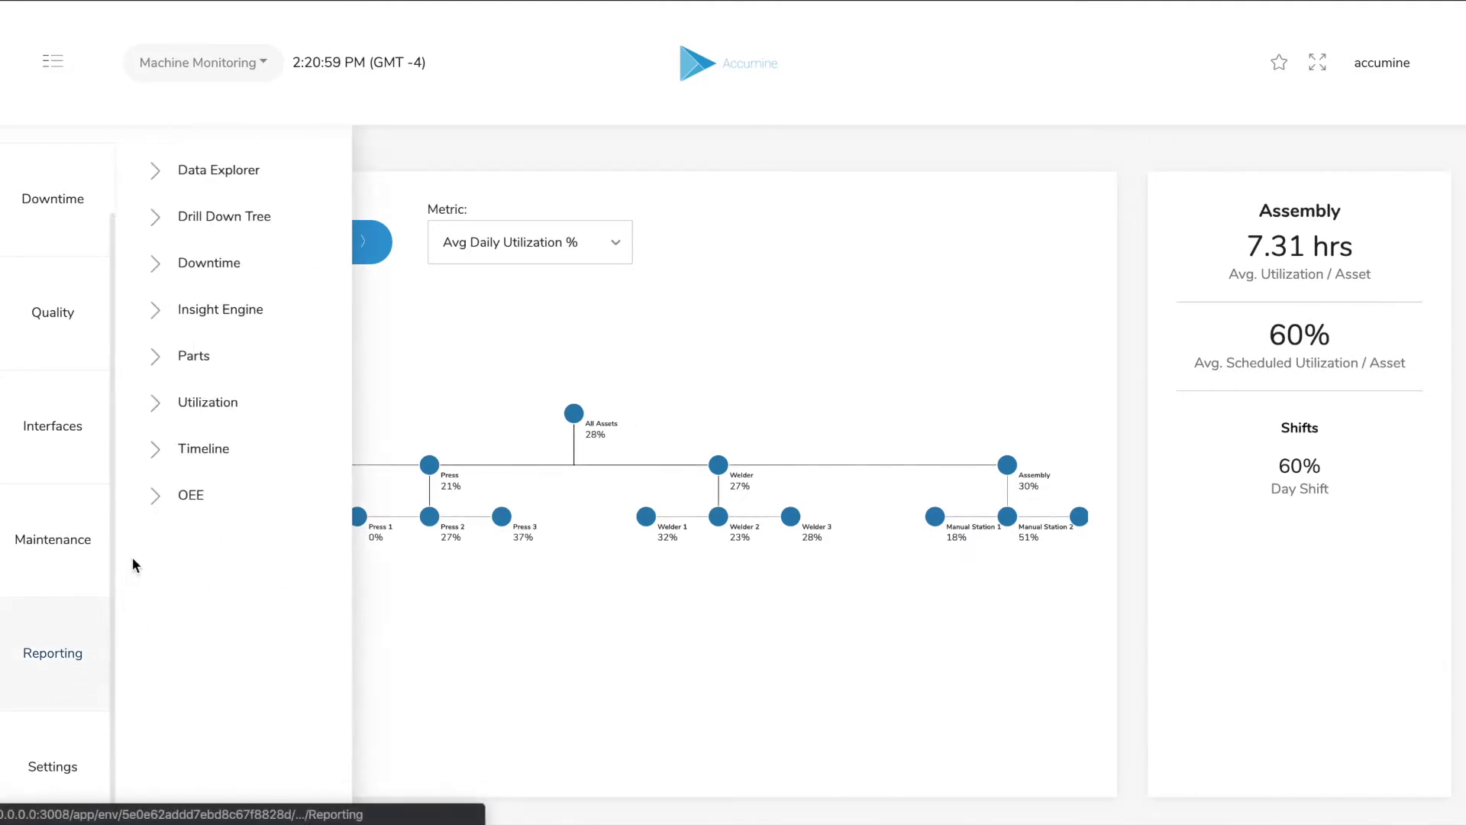
left_click(197, 275)
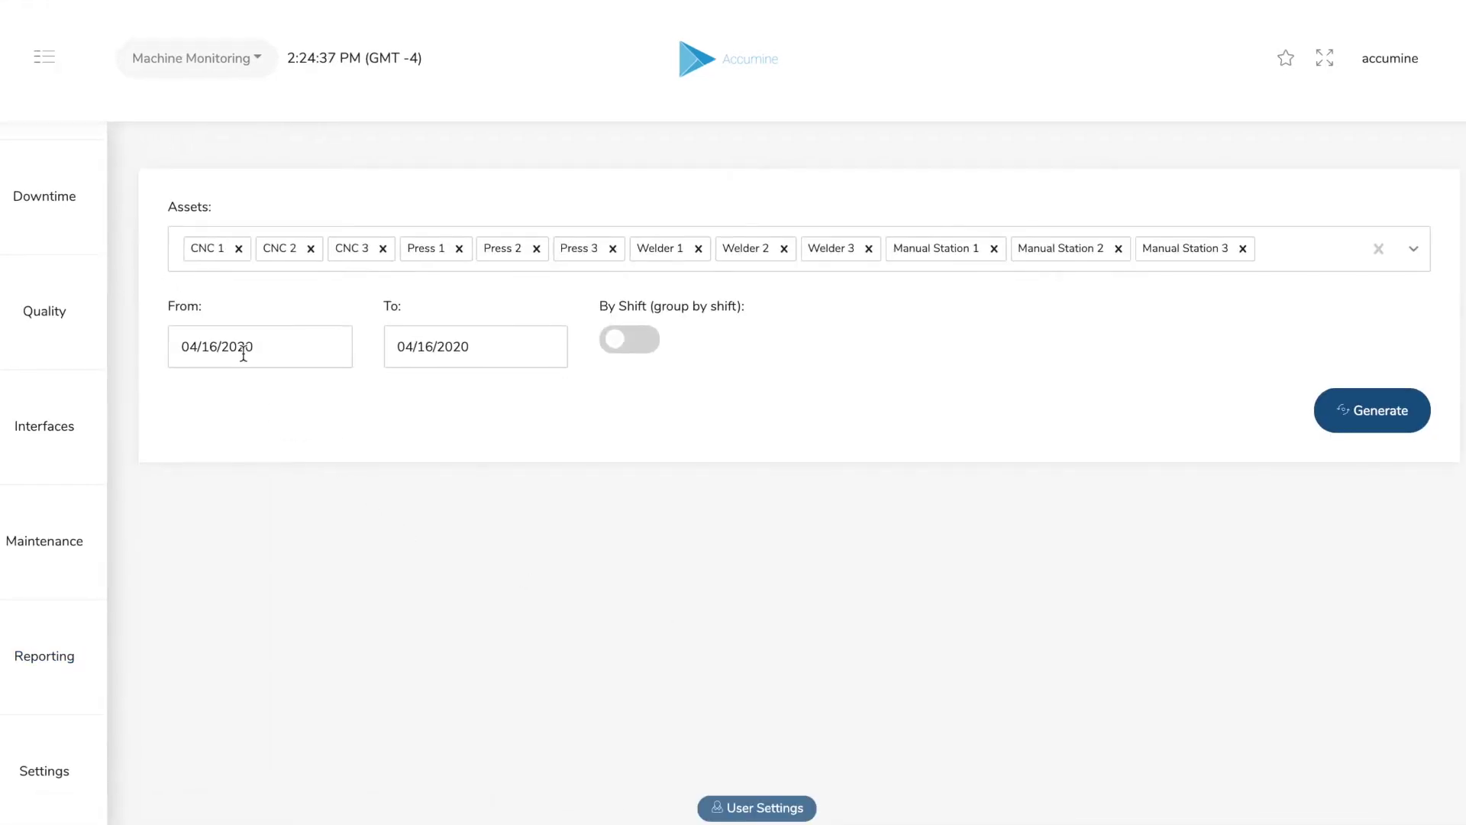
left_click(243, 354)
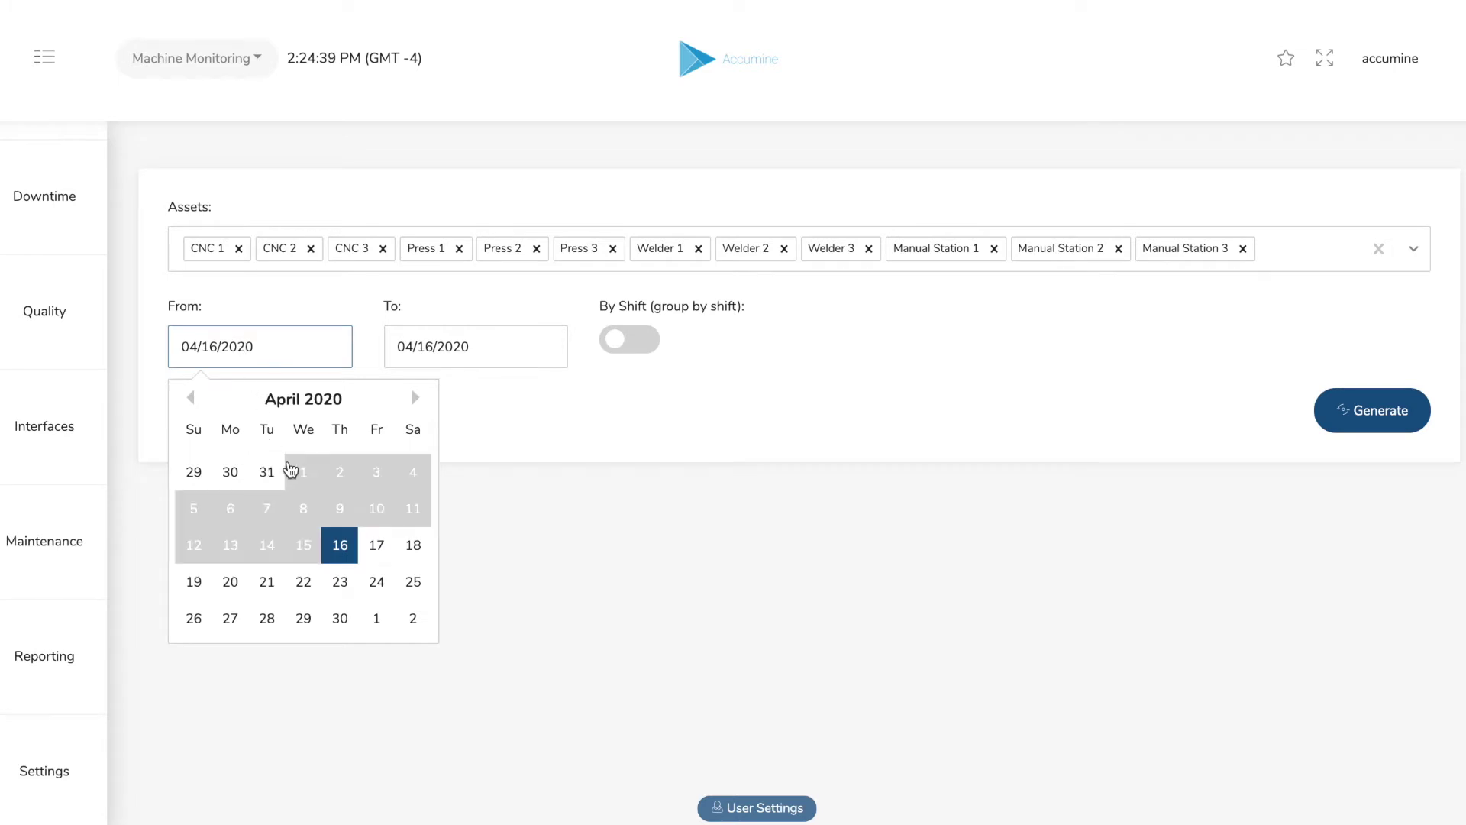
left_click(301, 471)
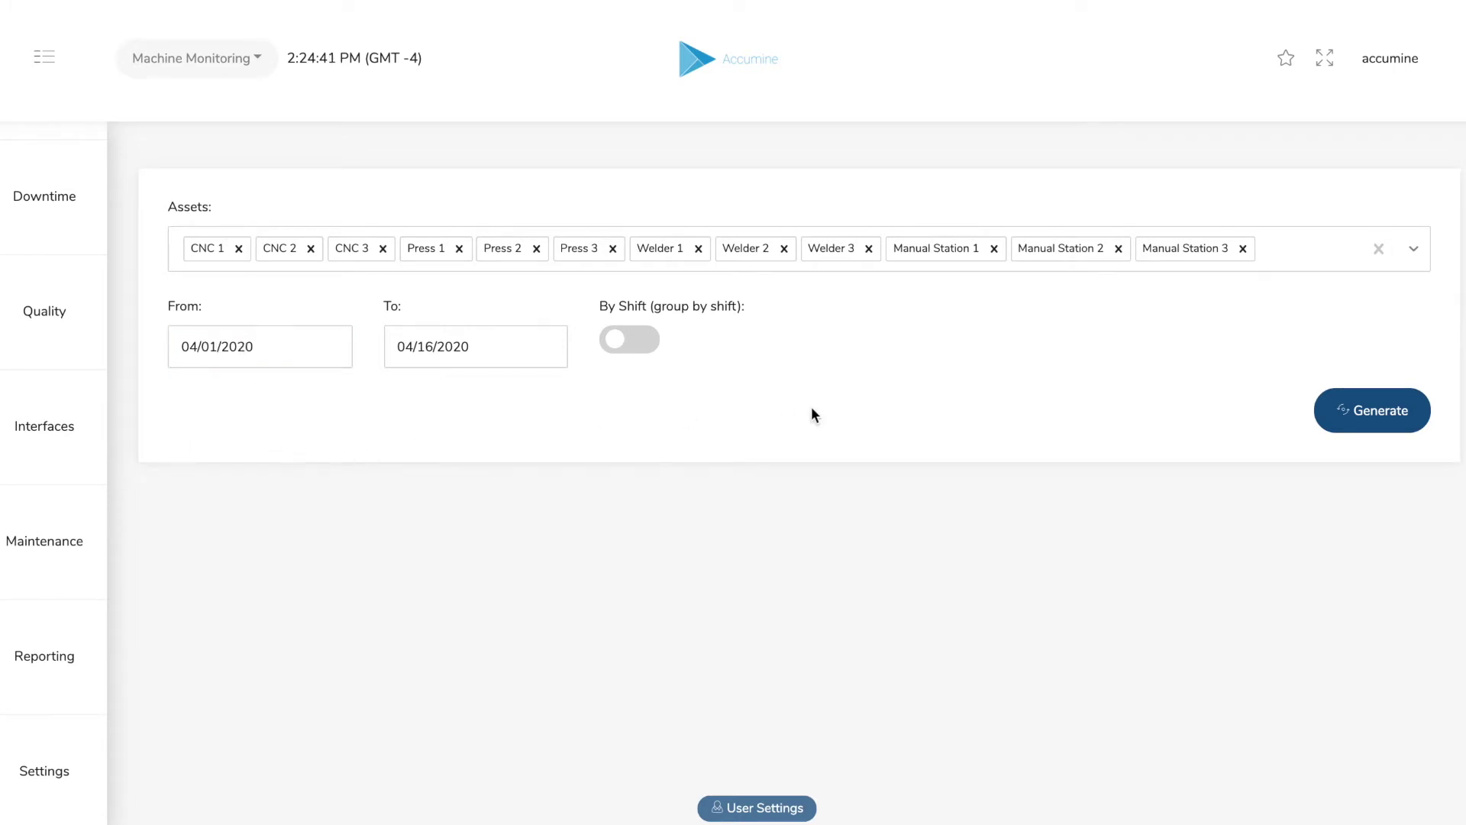
left_click(1388, 404)
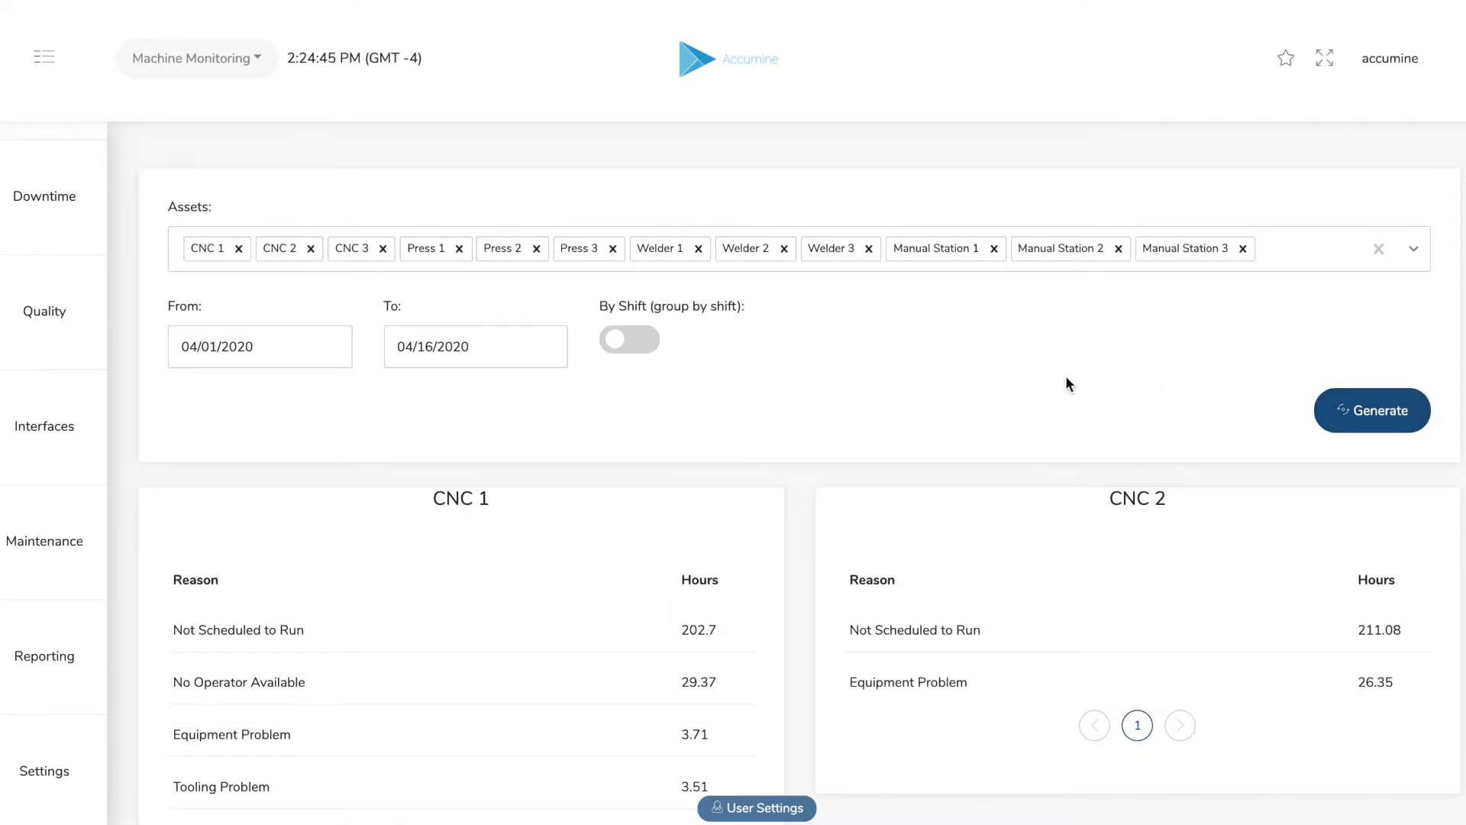
- Examine the downtime reasons and hours listed for each asset in the generated report
scroll(1067, 384, "down", 2)
scroll(1067, 384, "down", 1)
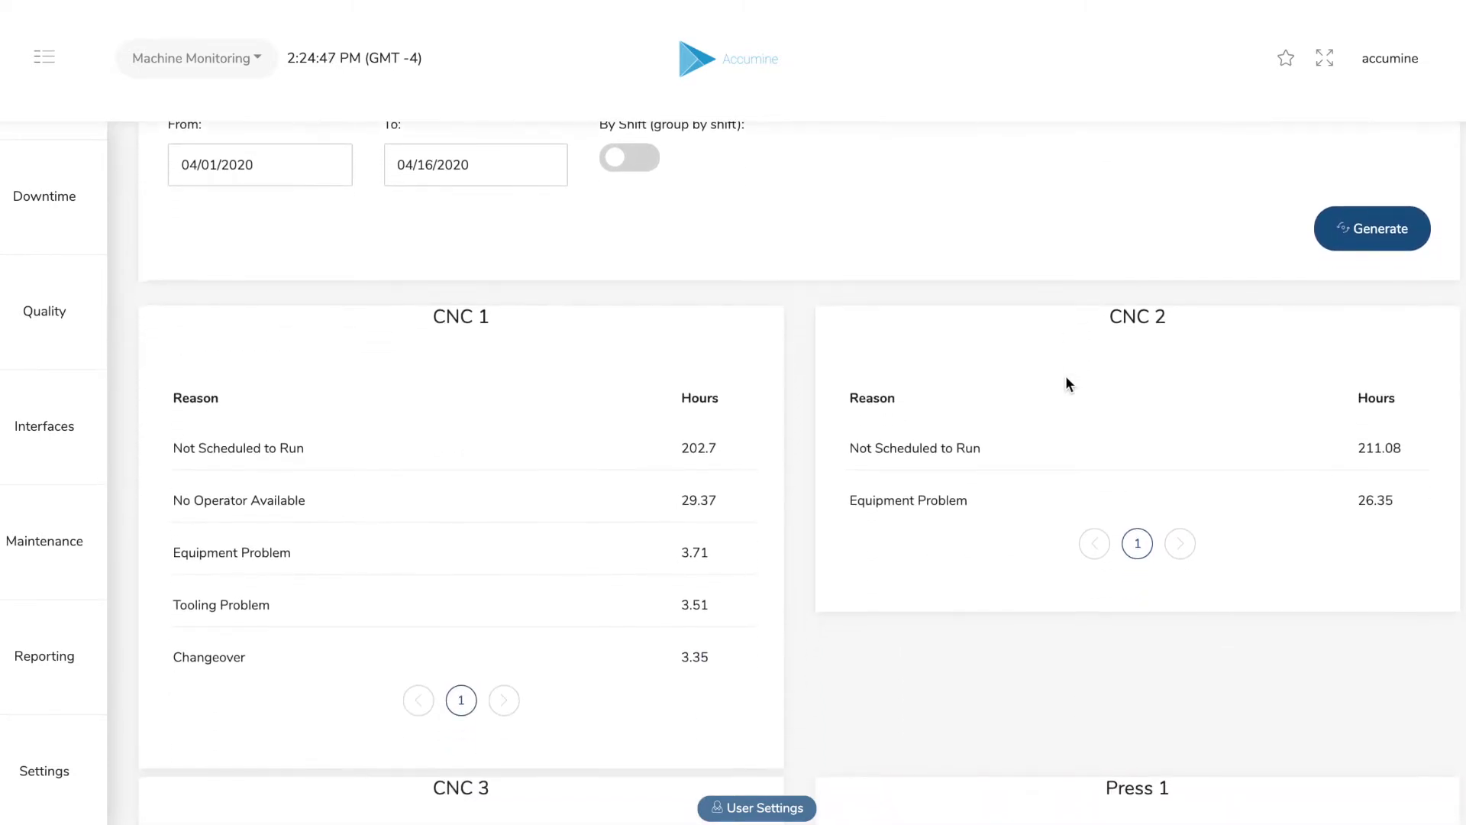
scroll(1068, 383, "down", 2)
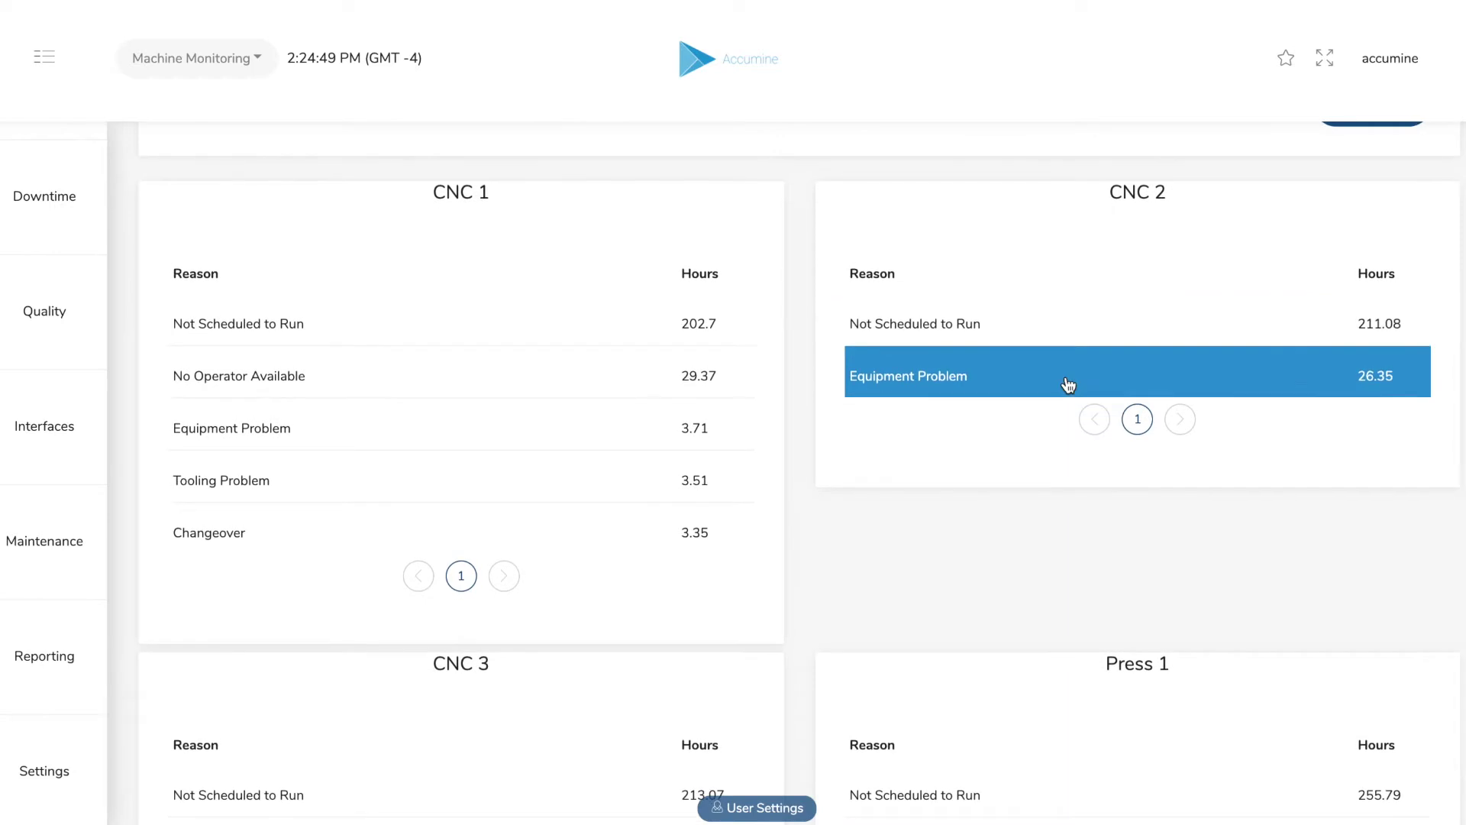
scroll(1067, 384, "down", 2)
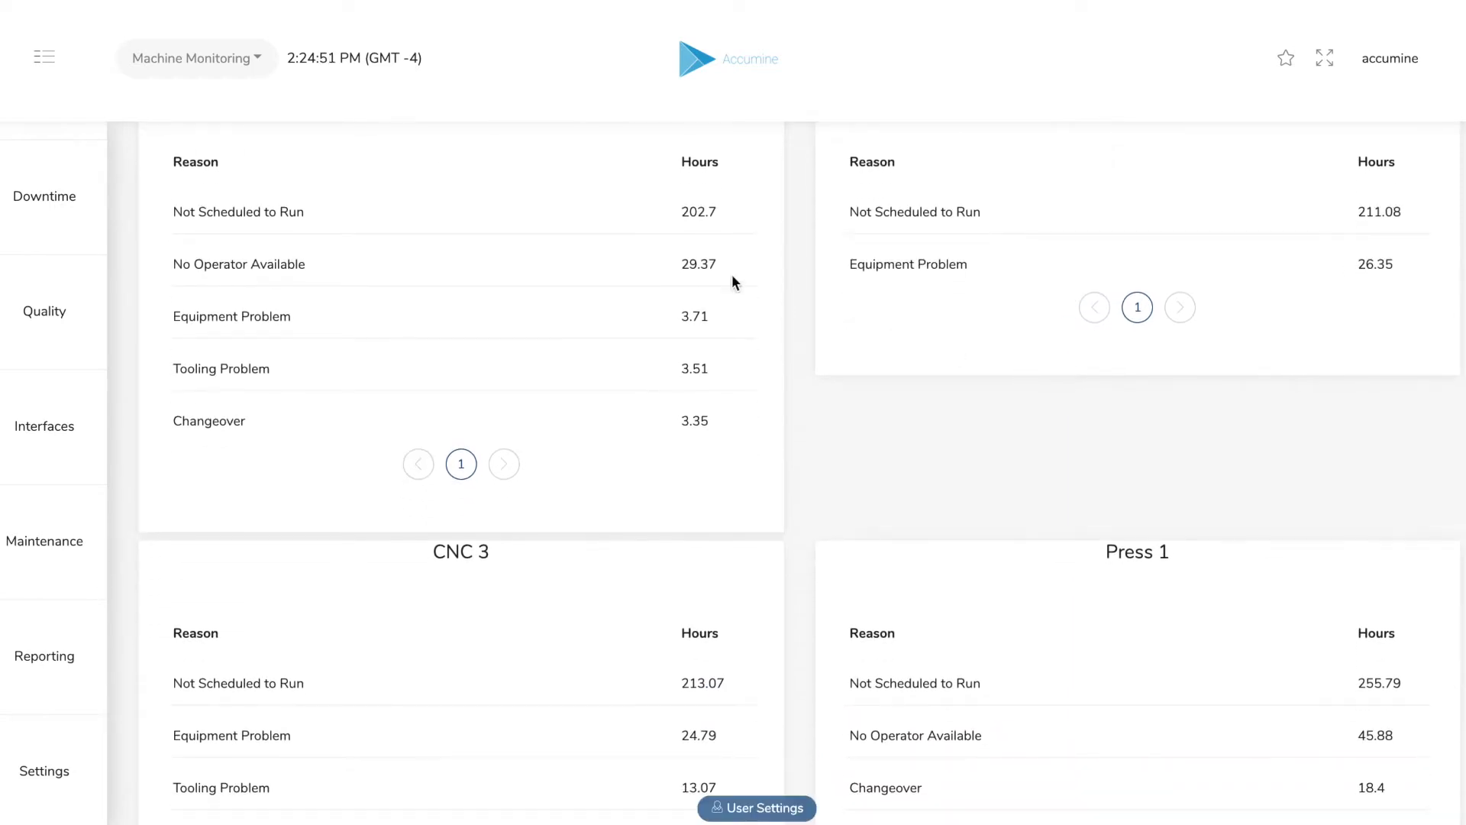
scroll(677, 465, "down", 7)
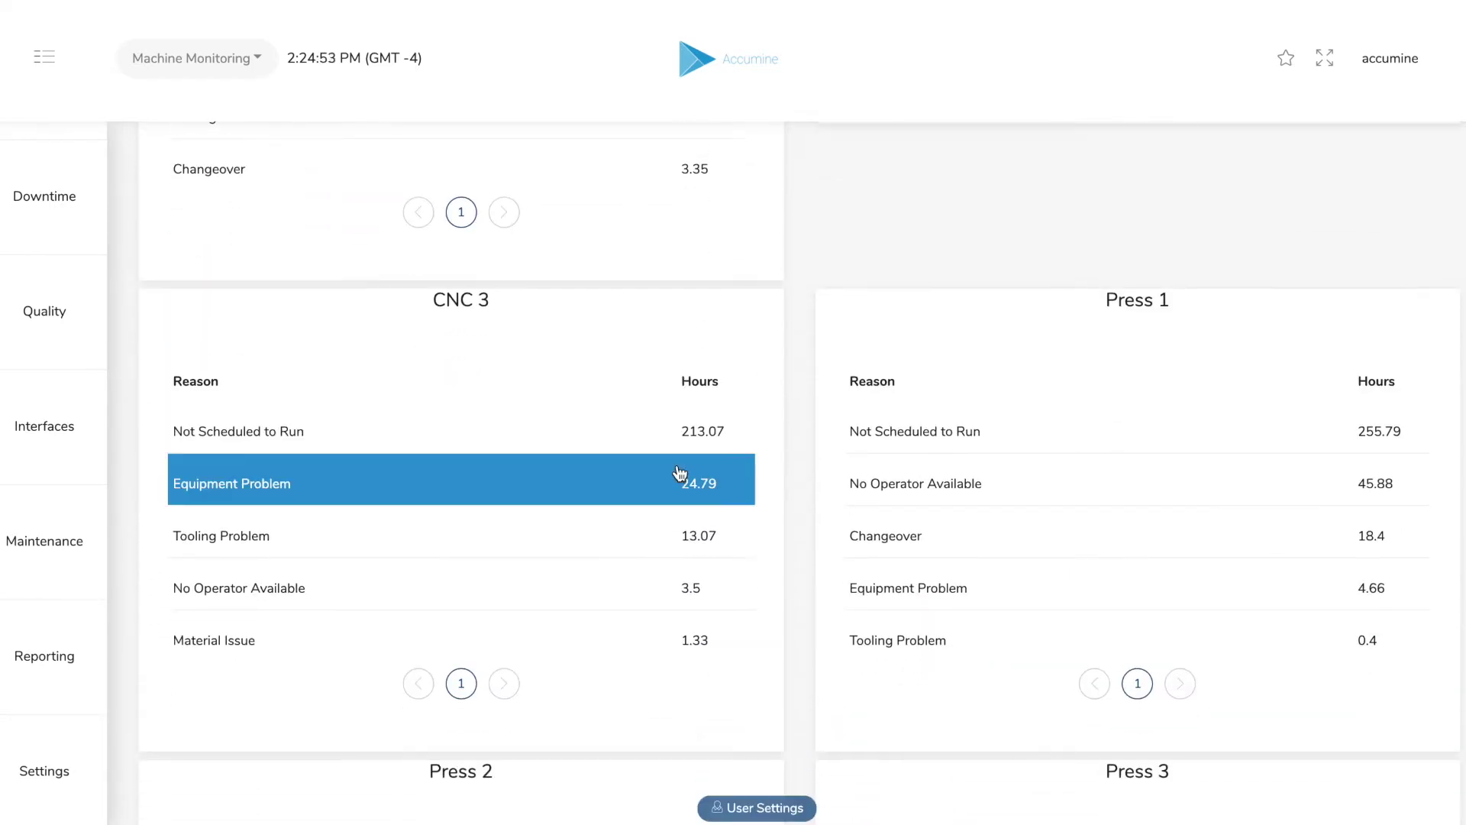
scroll(679, 474, "down", 4)
scroll(679, 473, "up", 4)
scroll(680, 474, "up", 14)
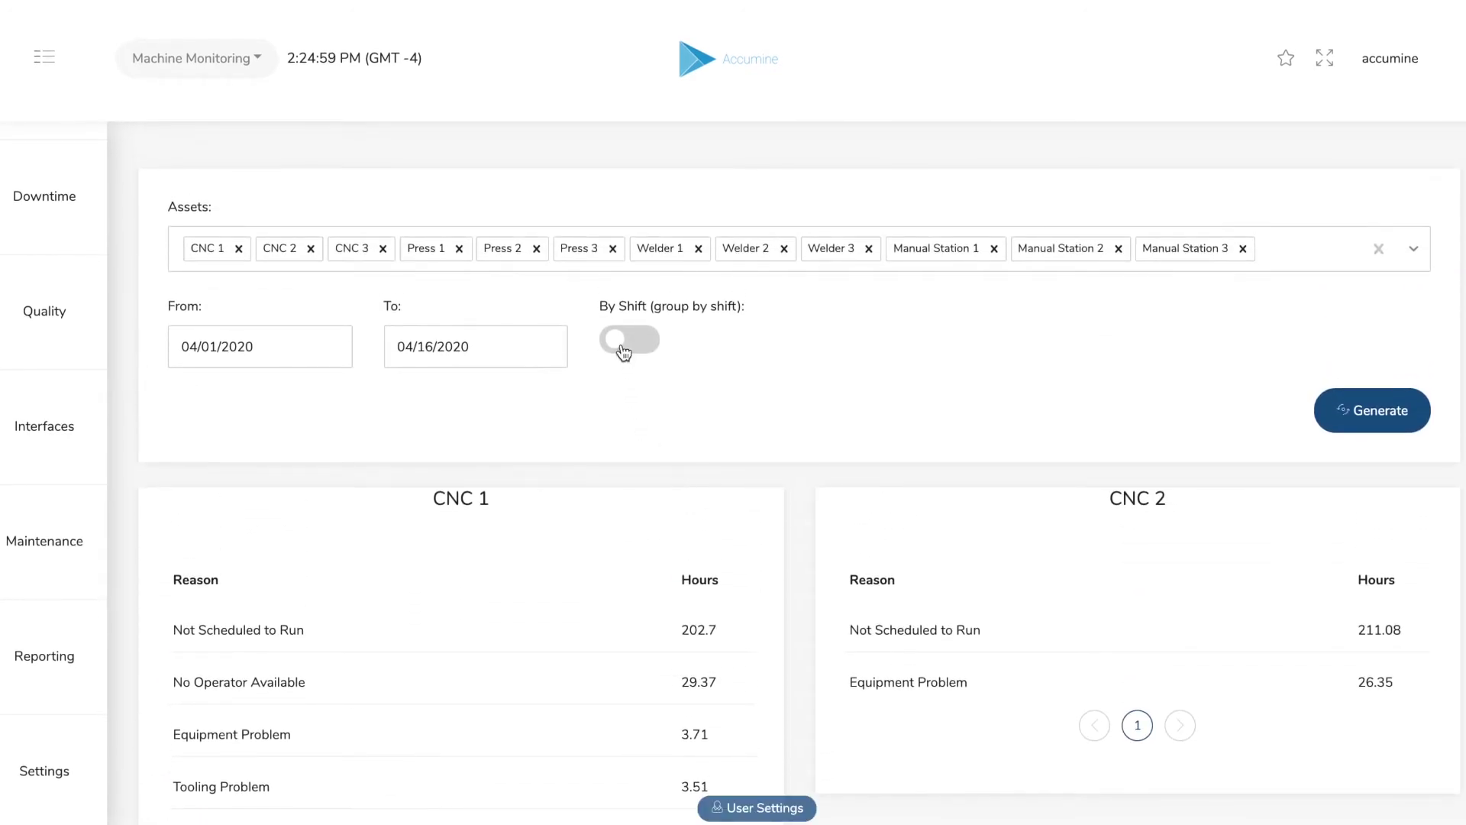
- Group the downtime report by shift, regenerate it, and review the asset tables
left_click(624, 345)
left_click(1385, 401)
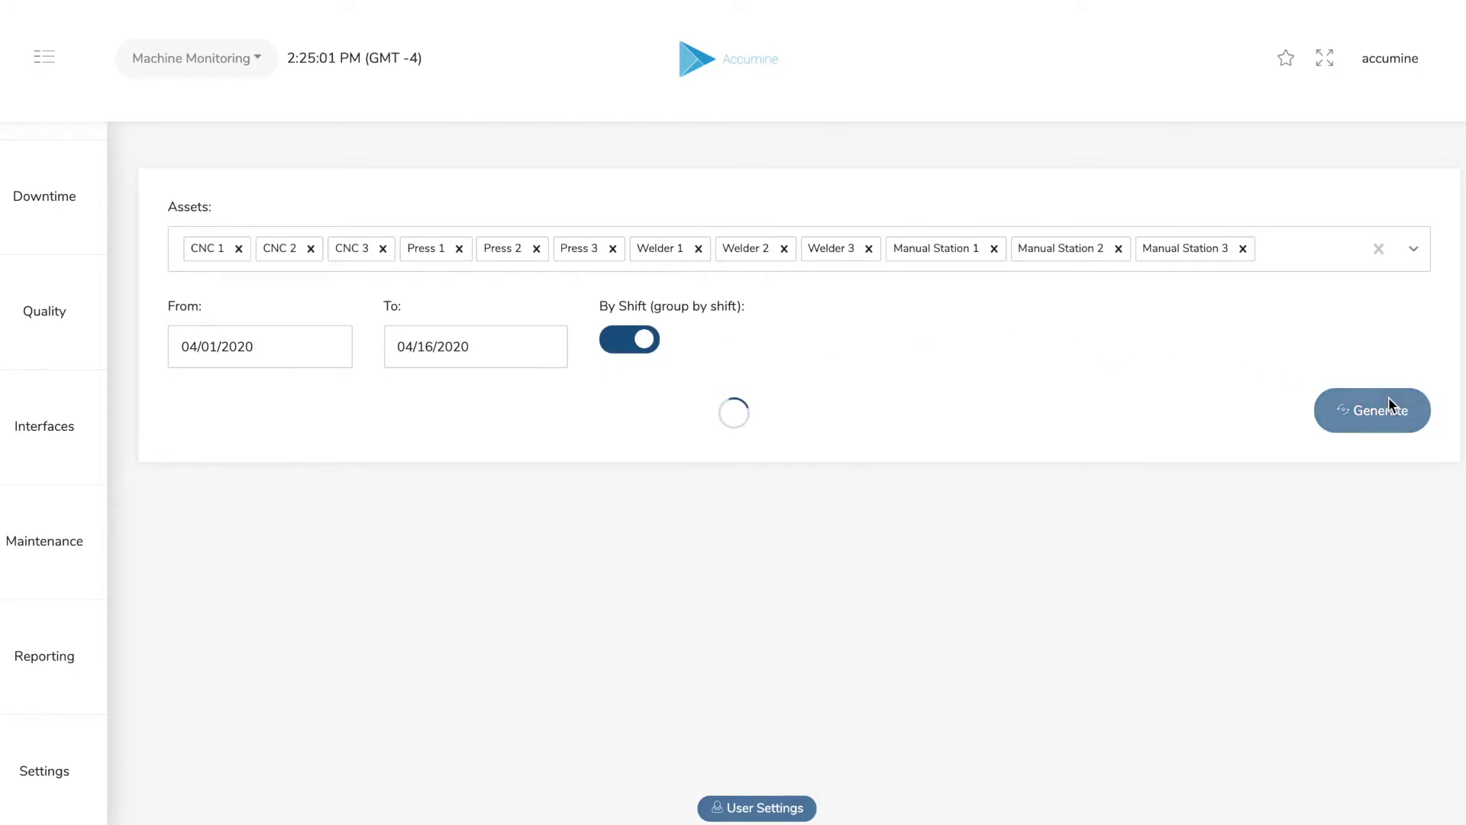
scroll(1152, 315, "down", 1)
scroll(1153, 322, "down", 4)
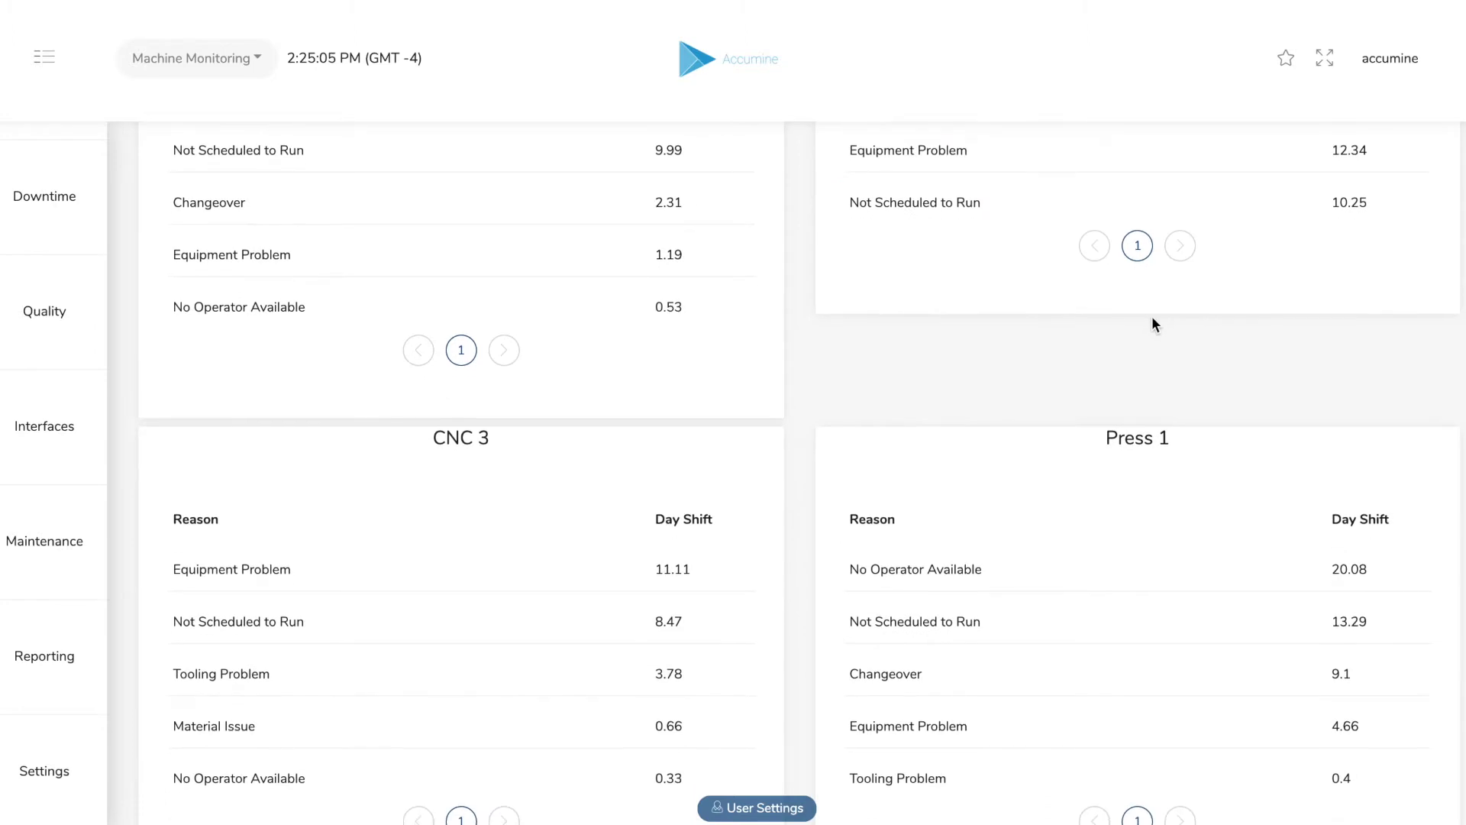
- View the assets in the downtime report's user settings and close the settings without saving
scroll(1154, 322, "up", 5)
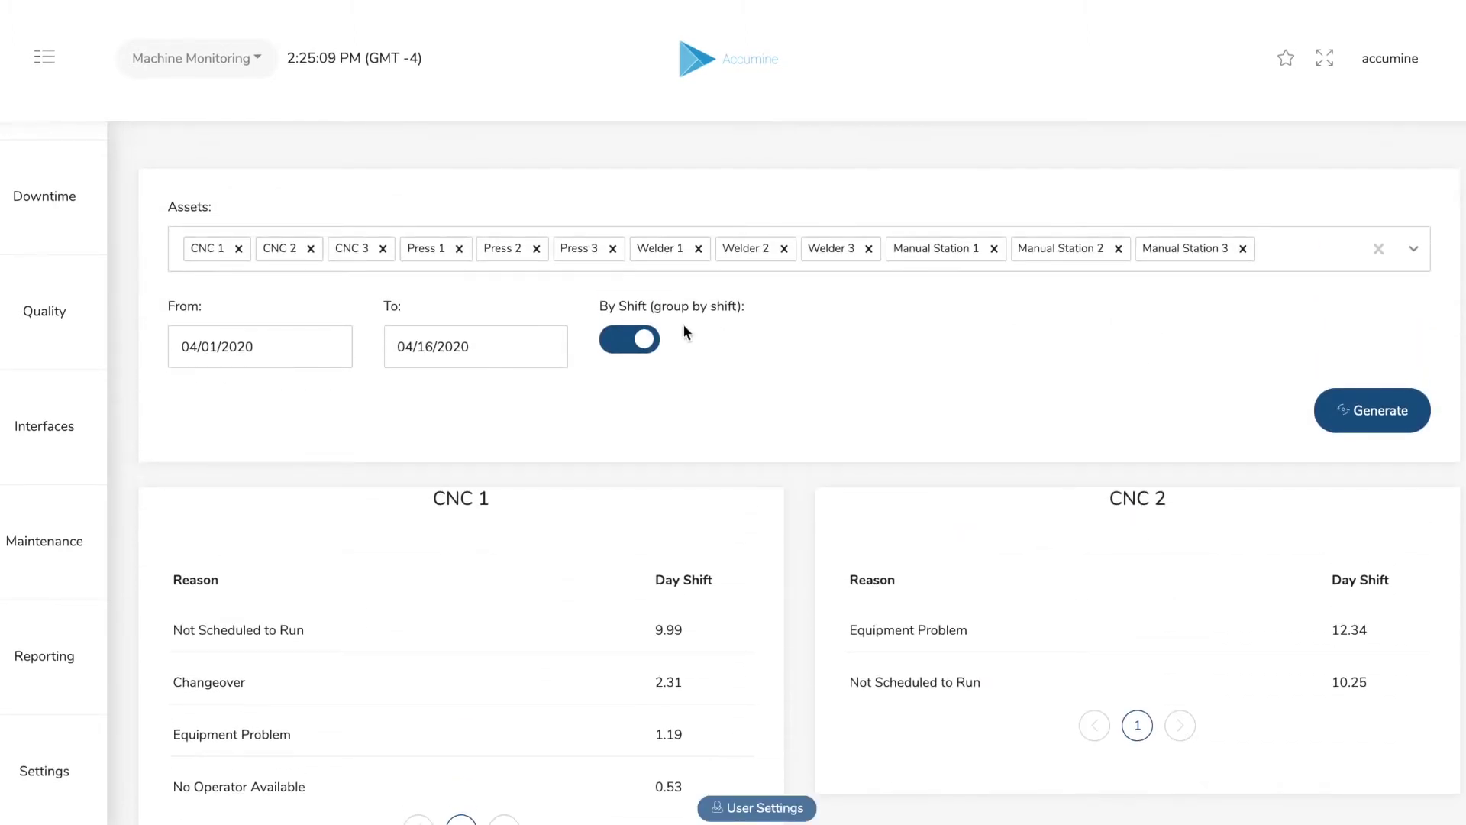
left_click(768, 808)
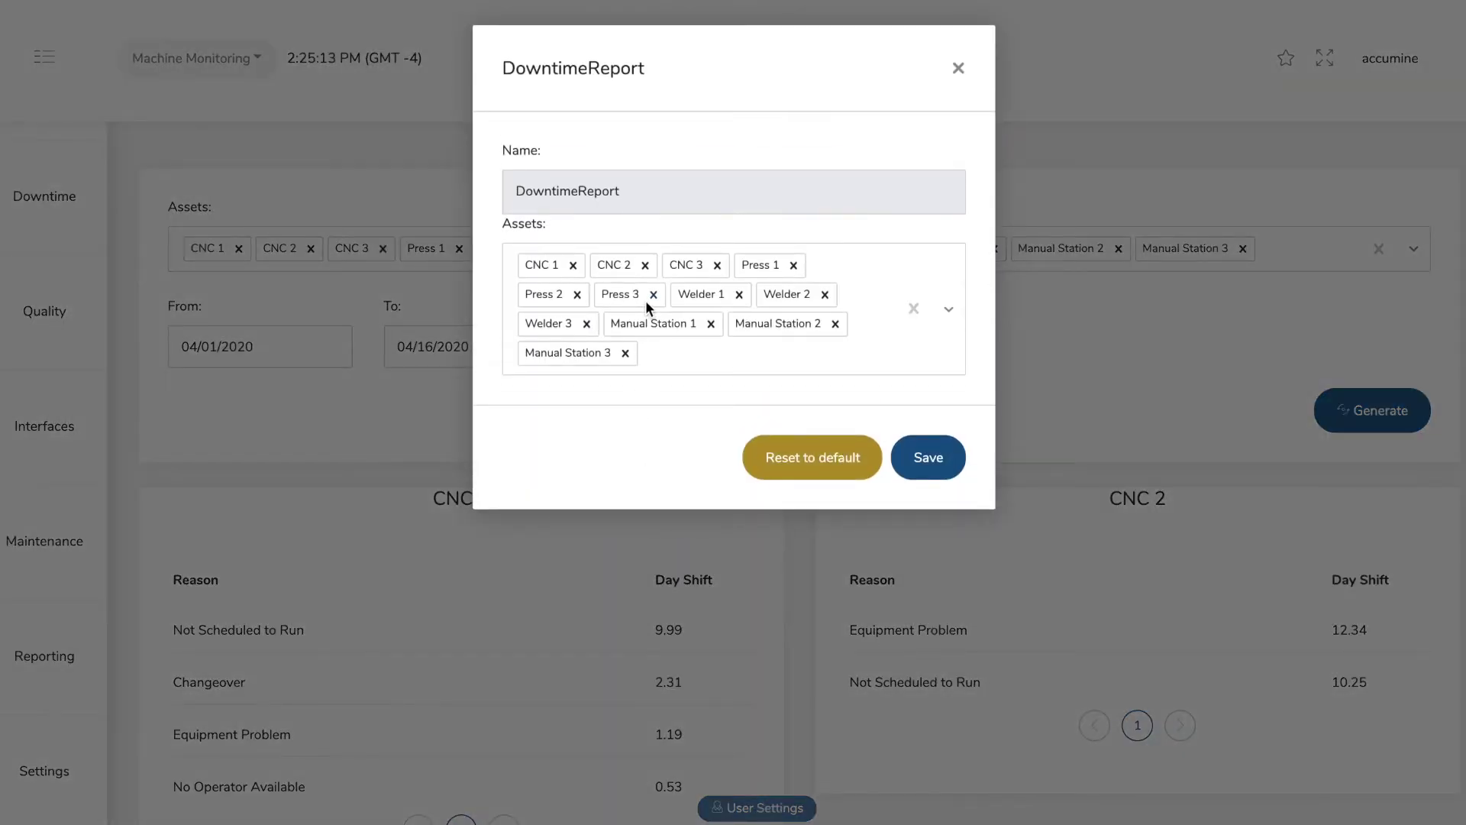
left_click(959, 68)
- Open the Insight Engine report builder and set the output to In-Cycle
mouse_move(1, 702)
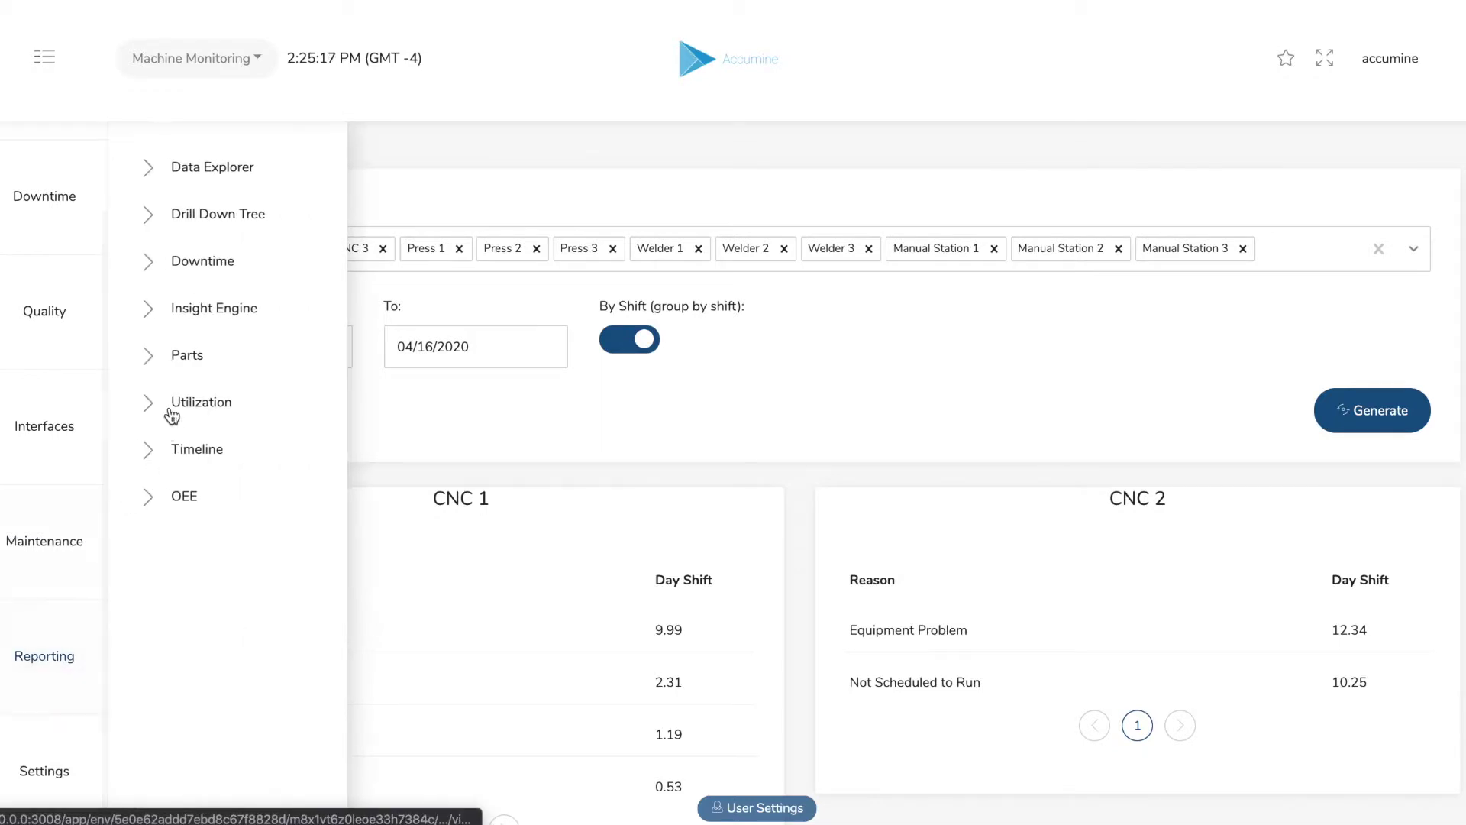
left_click(197, 309)
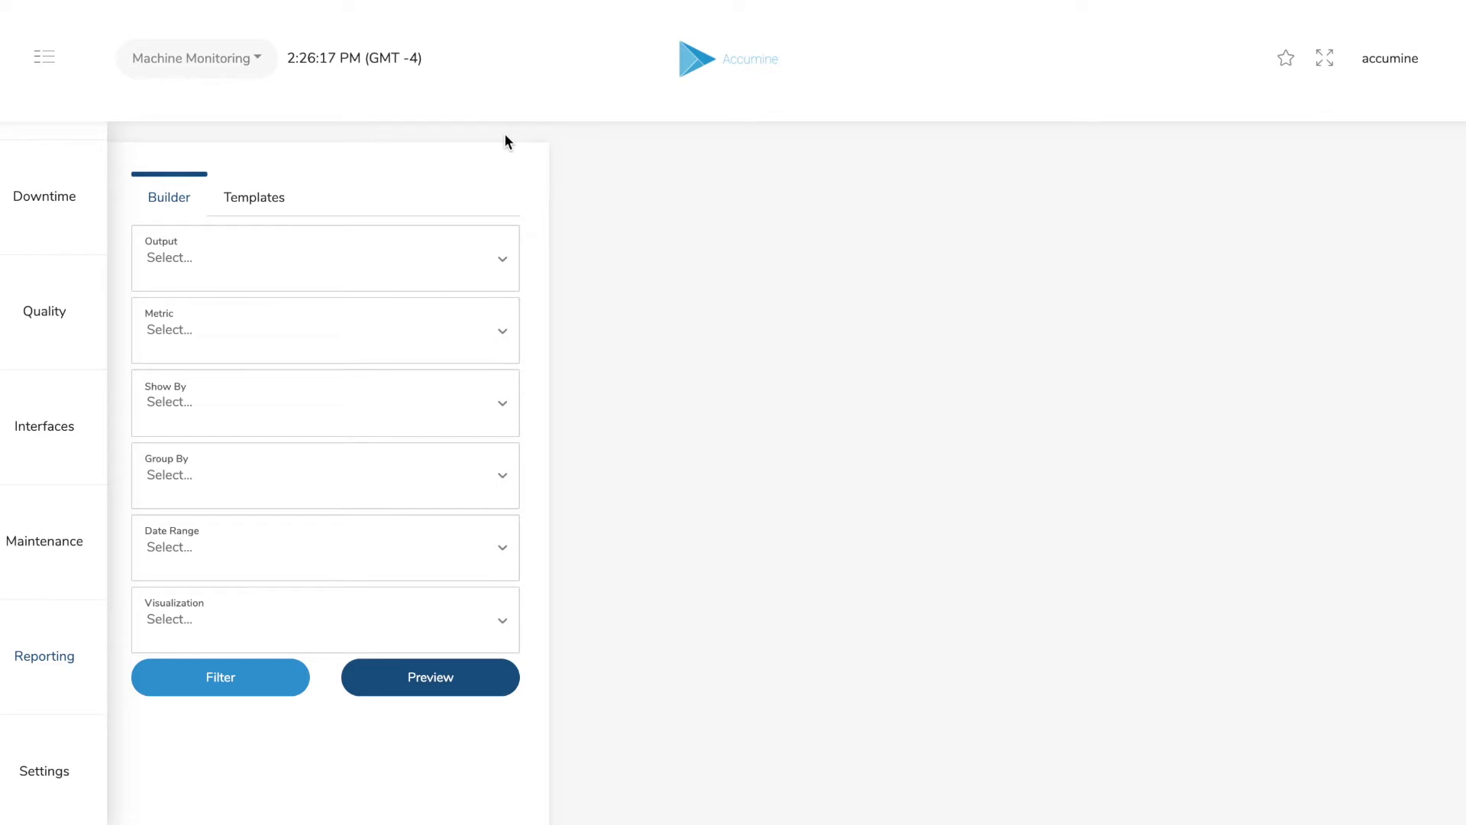
left_click(188, 287)
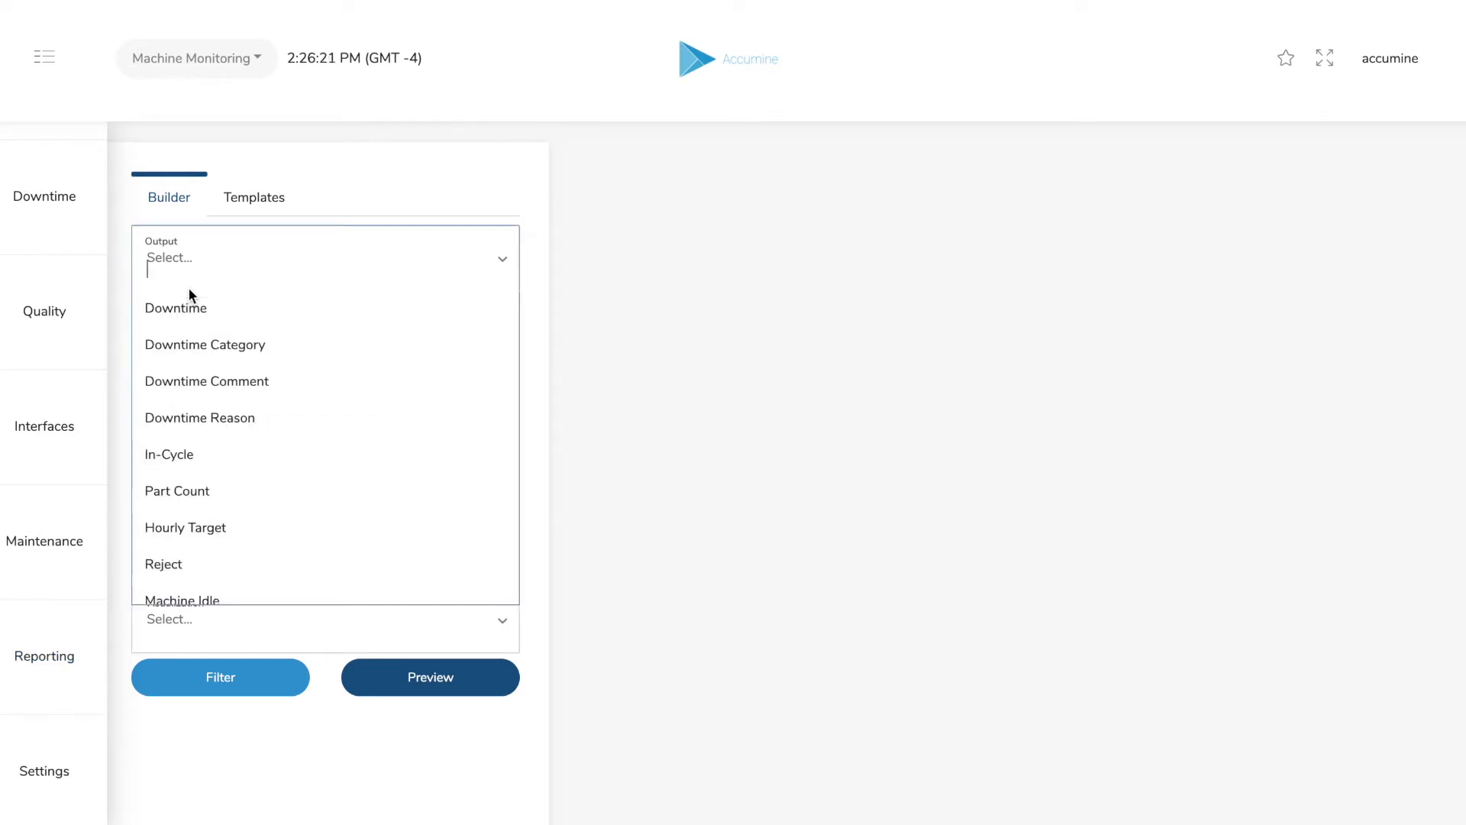
left_click(203, 453)
- Set the report metric to Total Duration (minutes) and show the results by Shift
left_click(196, 328)
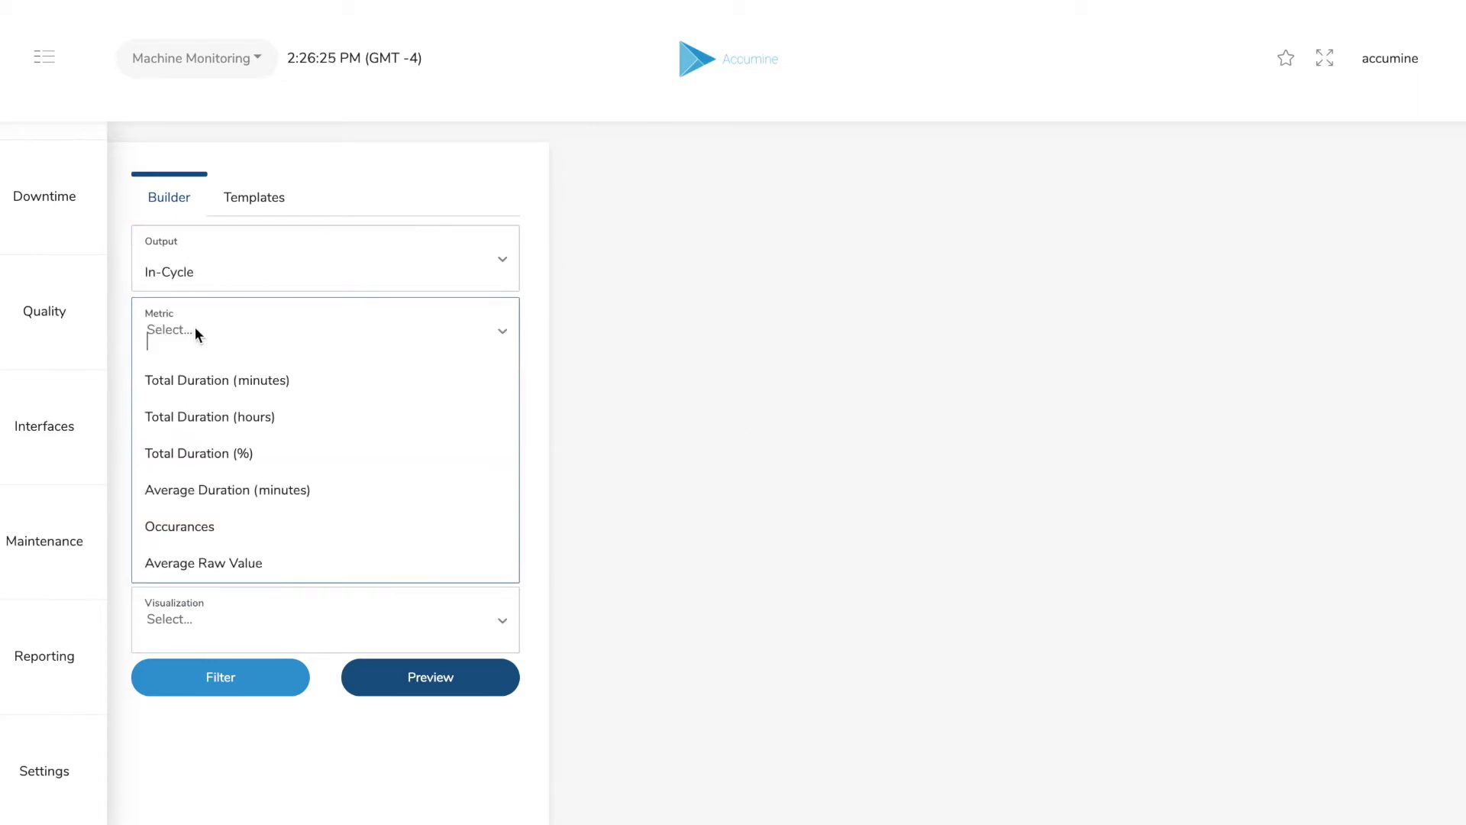
left_click(197, 381)
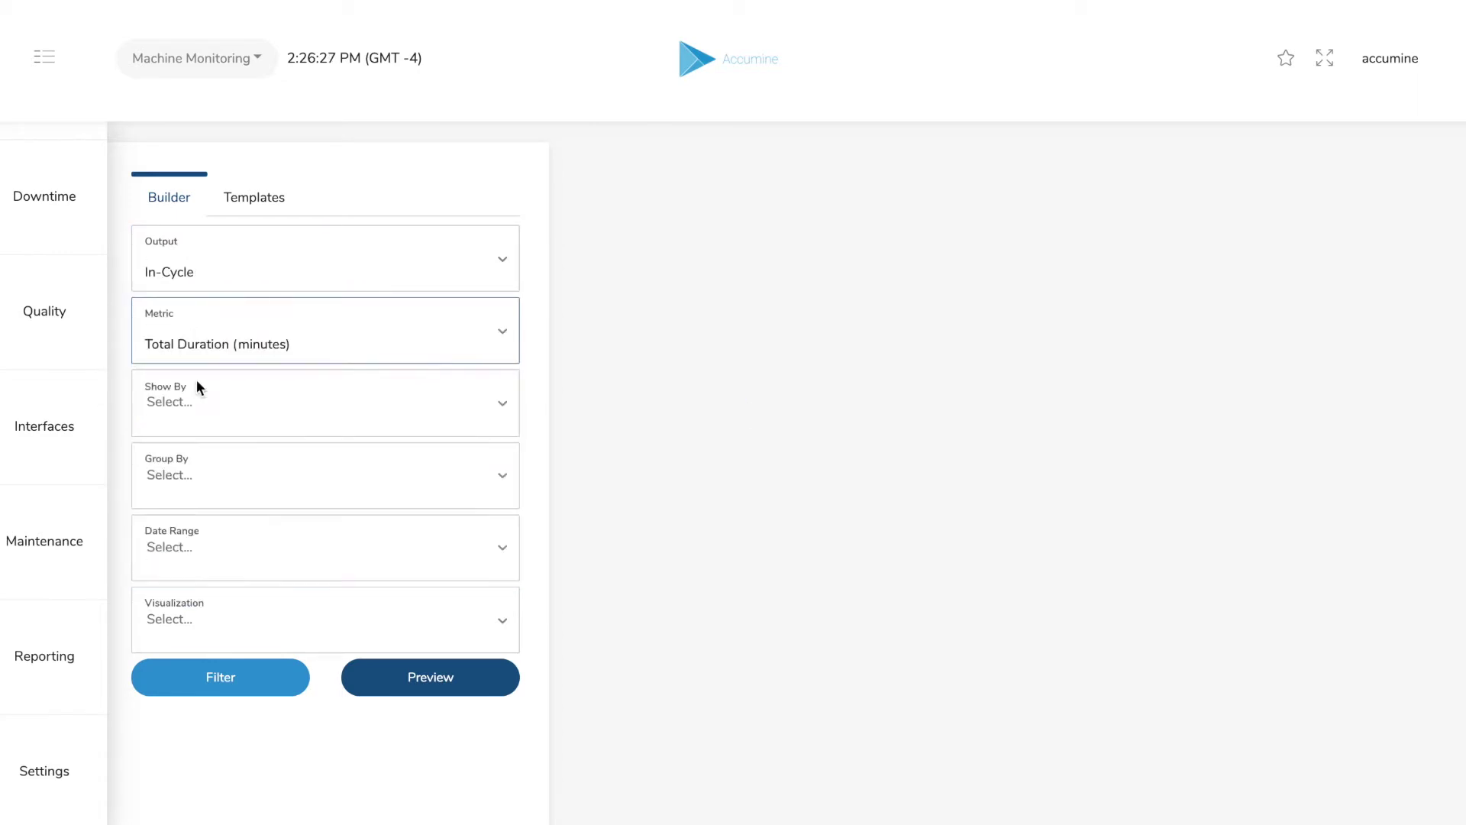
left_click(195, 406)
scroll(205, 496, "down", 1)
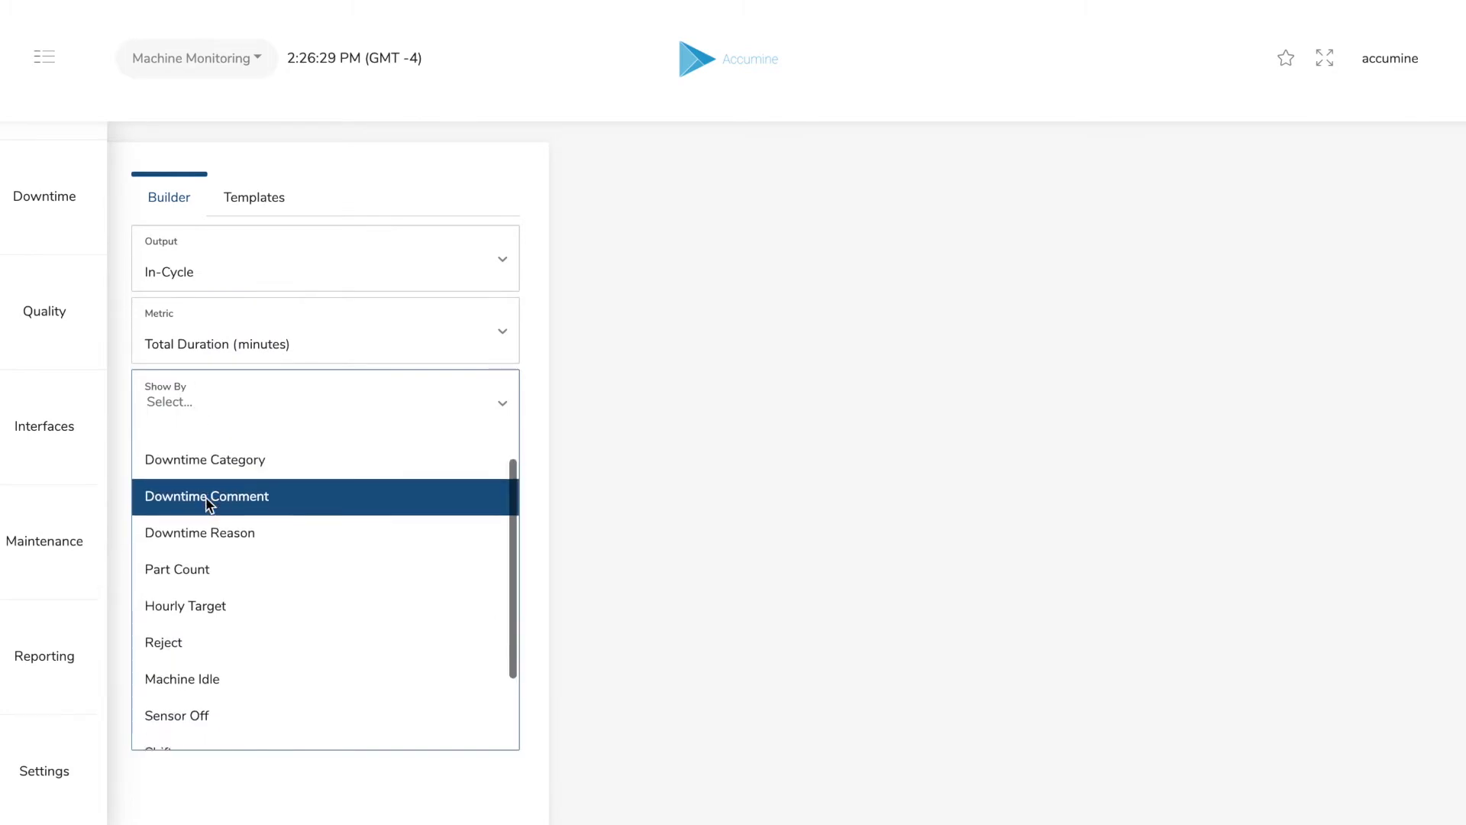
scroll(208, 524, "down", 2)
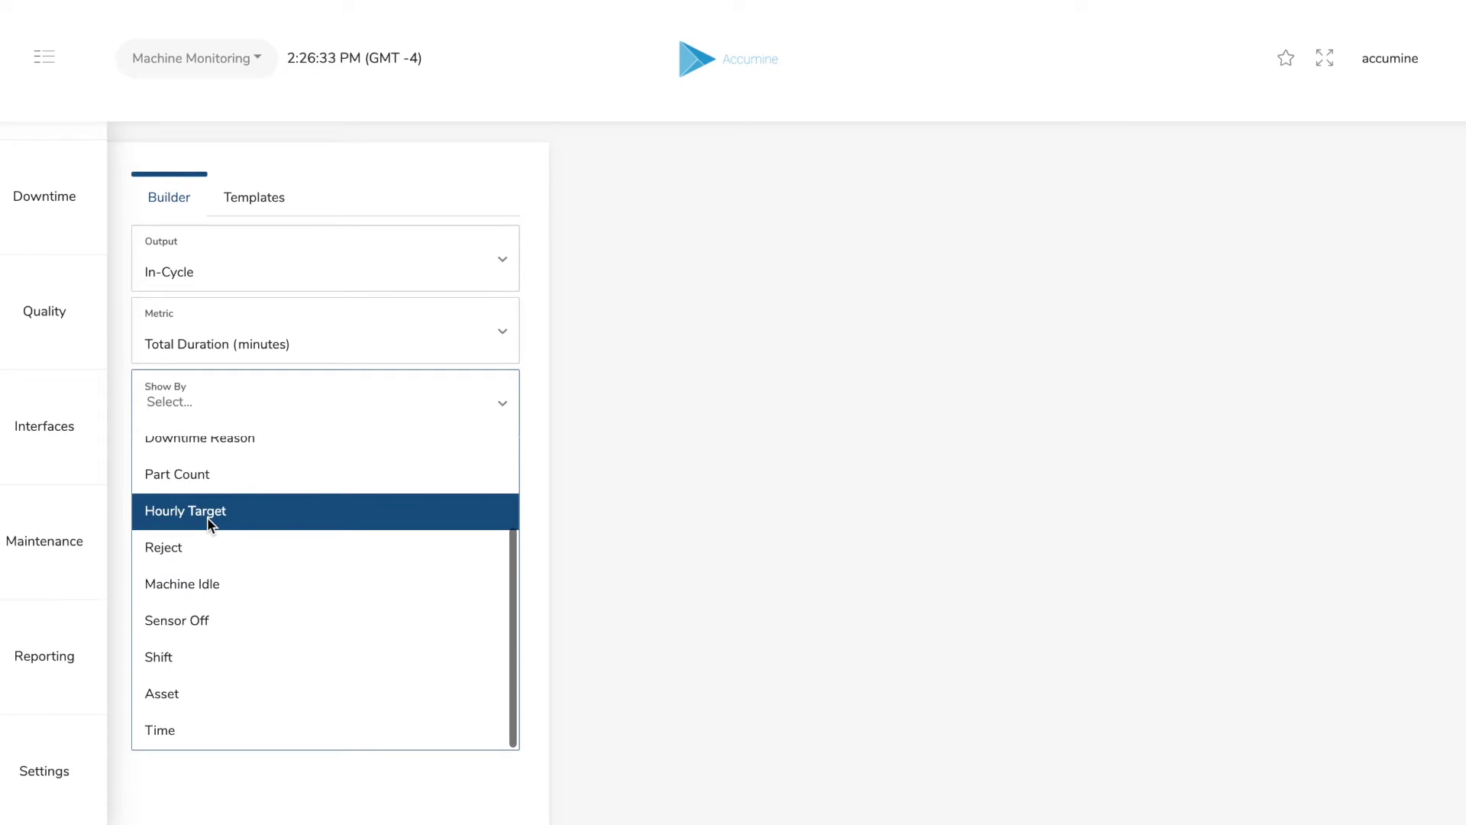
left_click(201, 661)
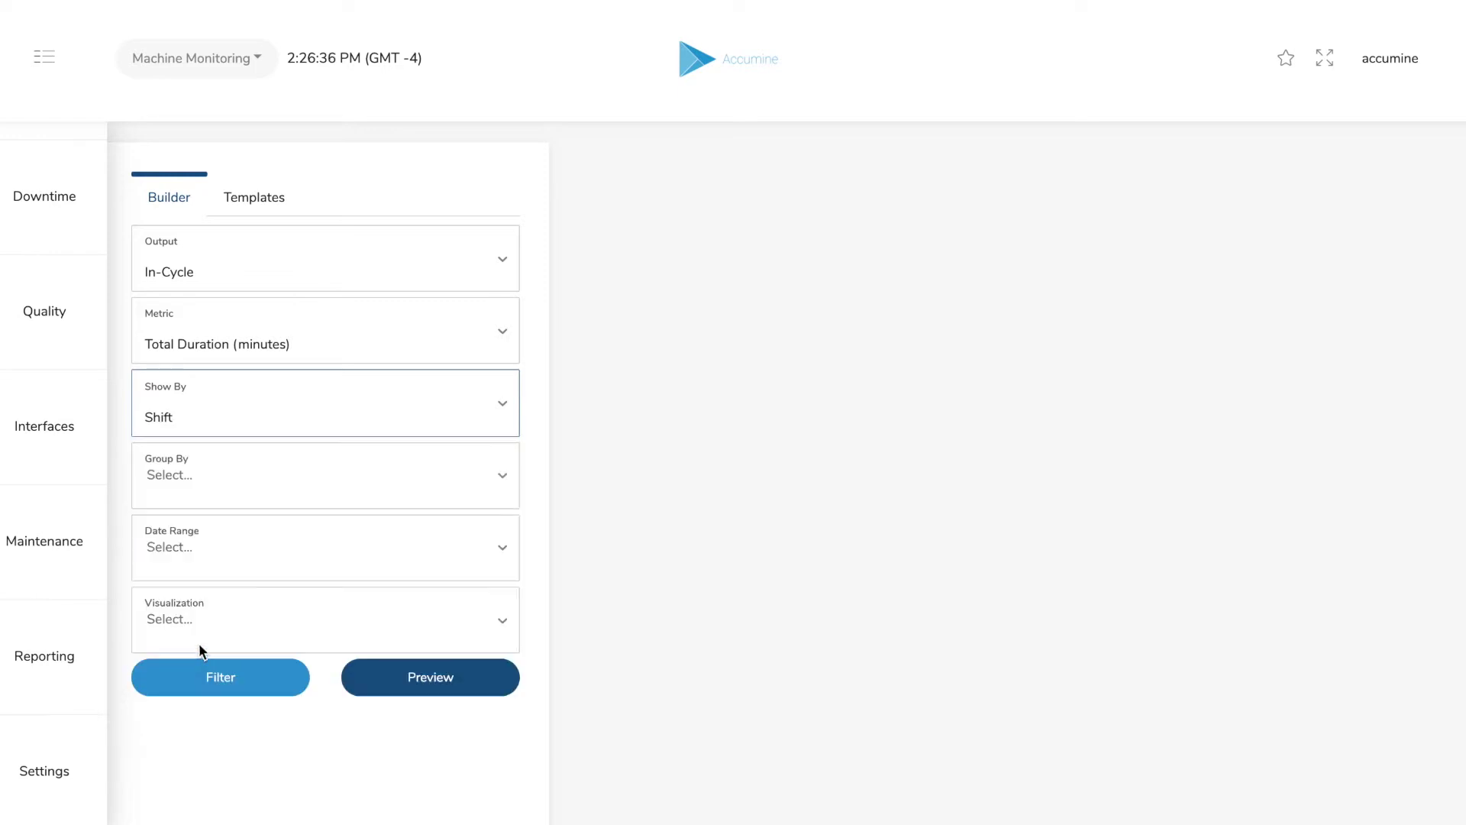
- Group the report by Asset with the Last Week date range, and choose Stacked Bar Chart as the visualization
left_click(226, 479)
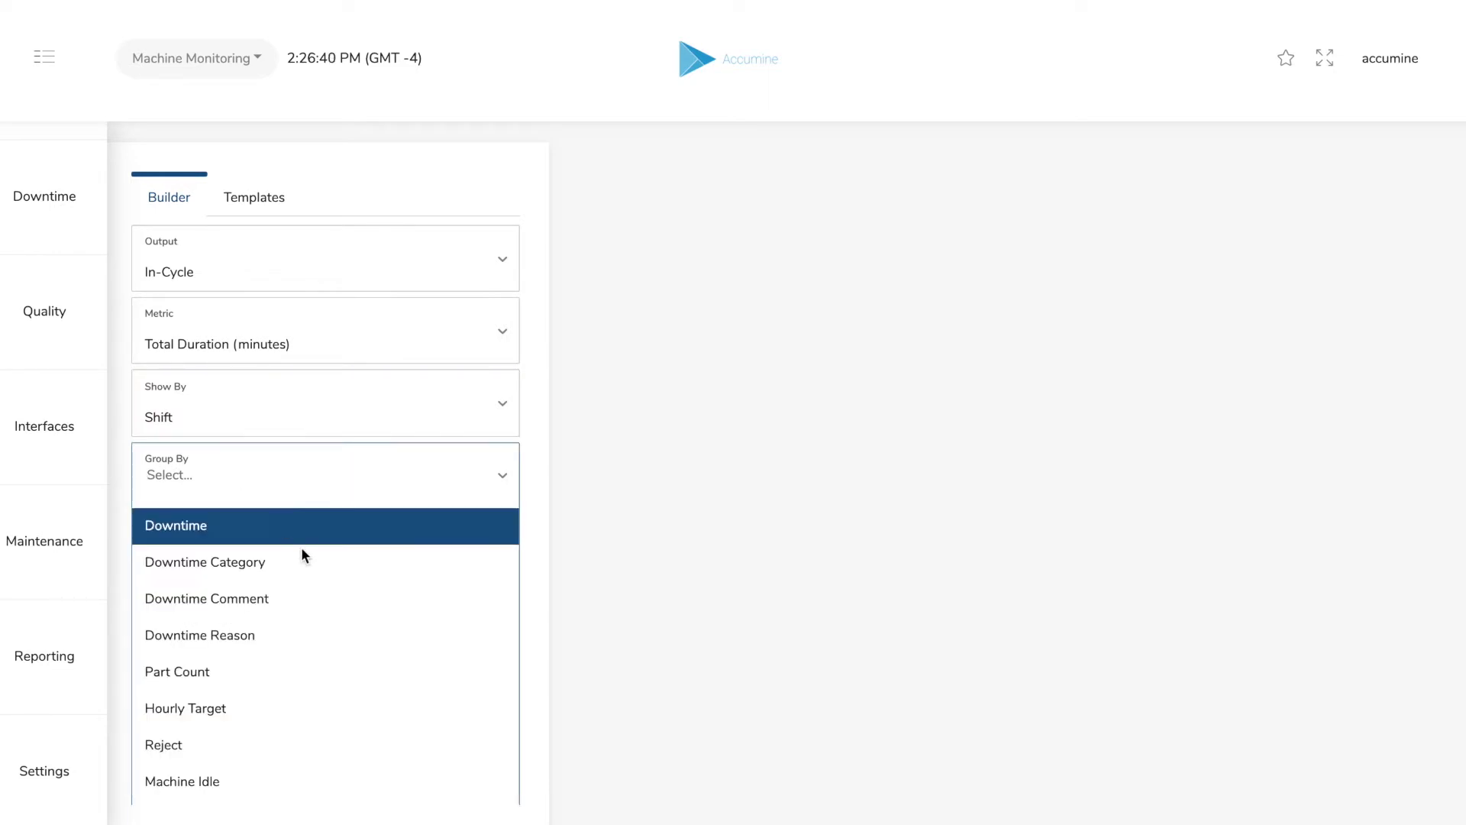
scroll(361, 646, "down", 2)
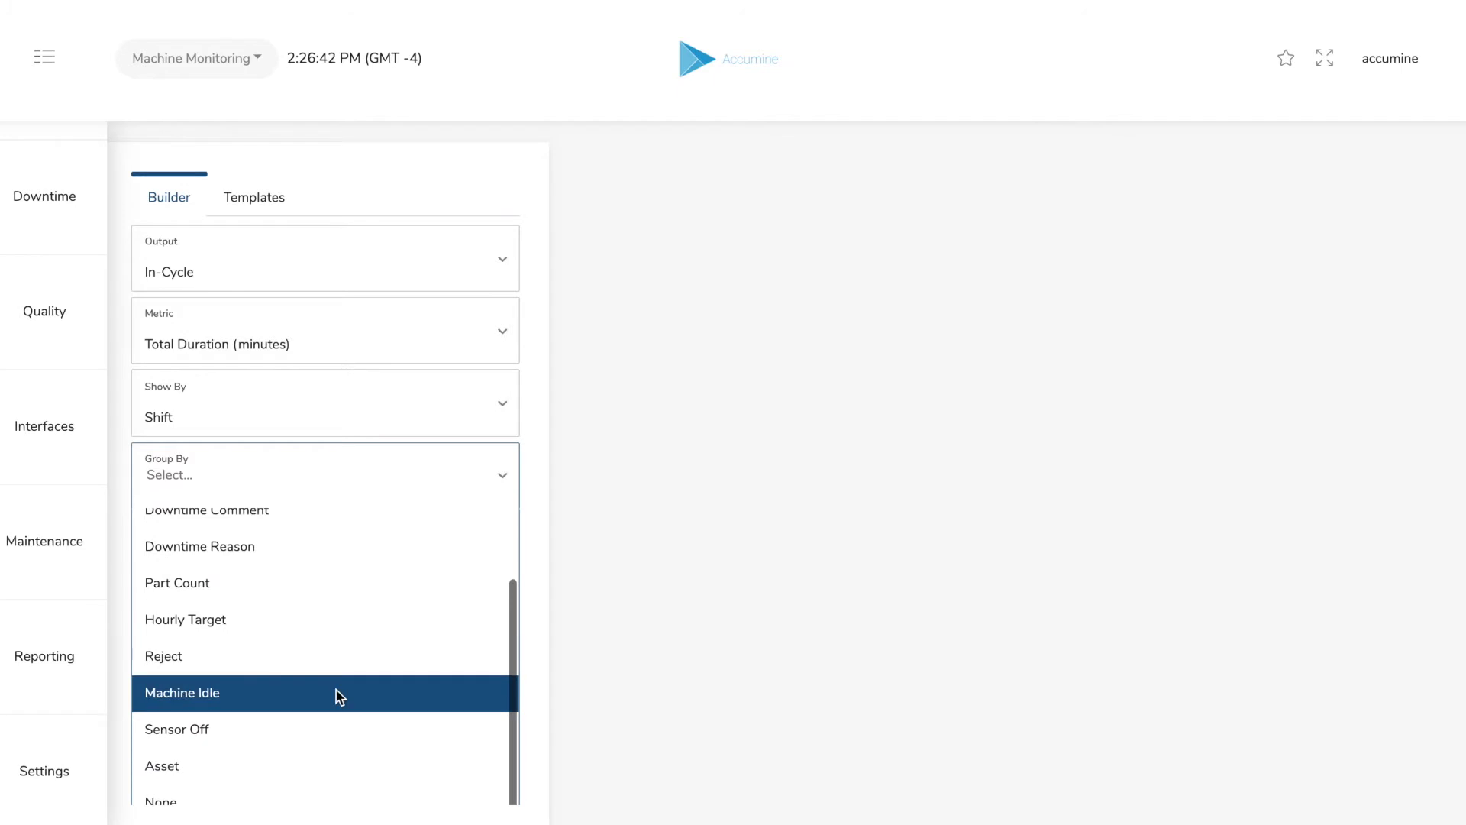
left_click(222, 765)
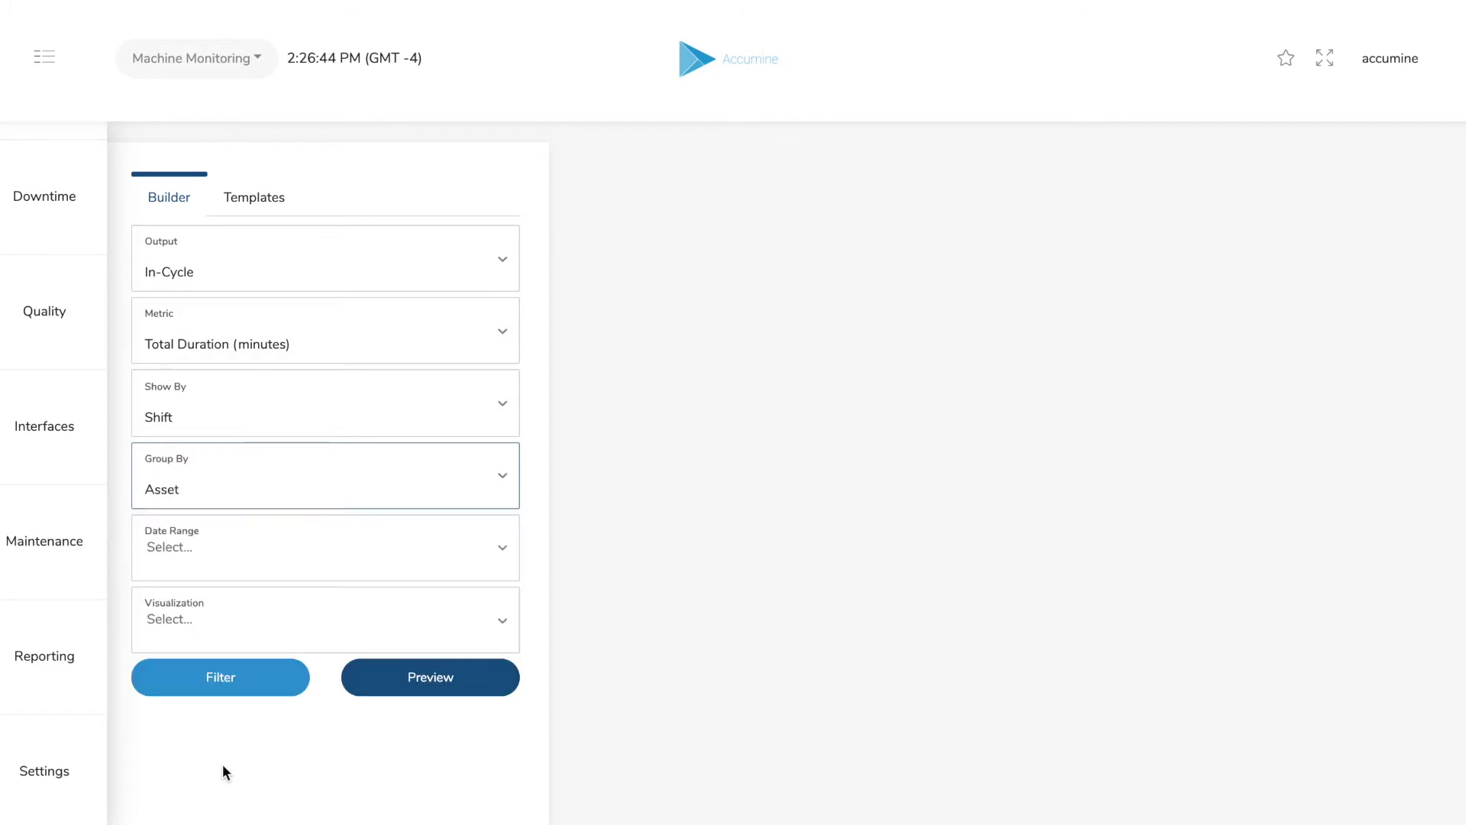
left_click(234, 559)
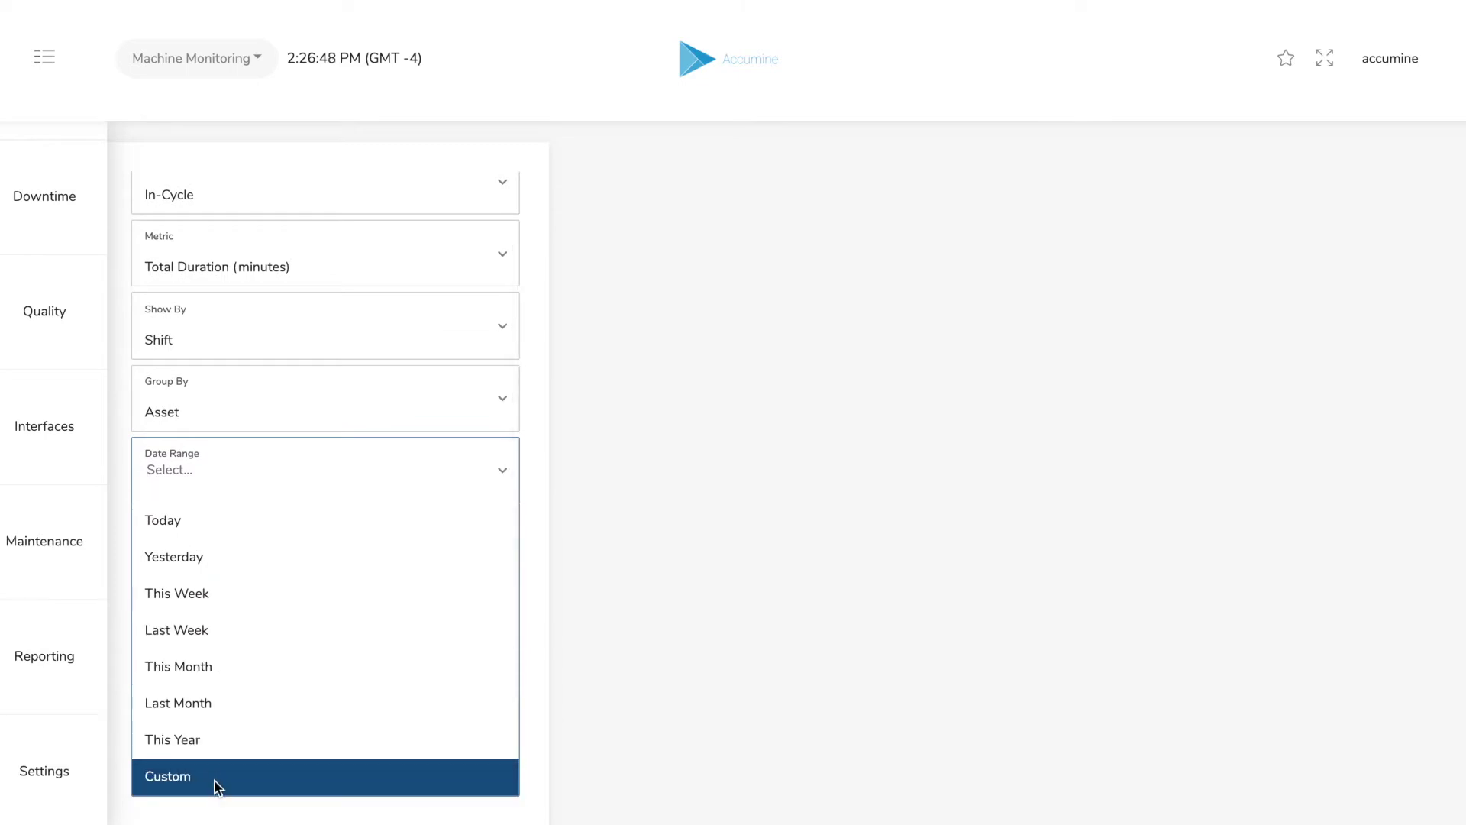
left_click(222, 625)
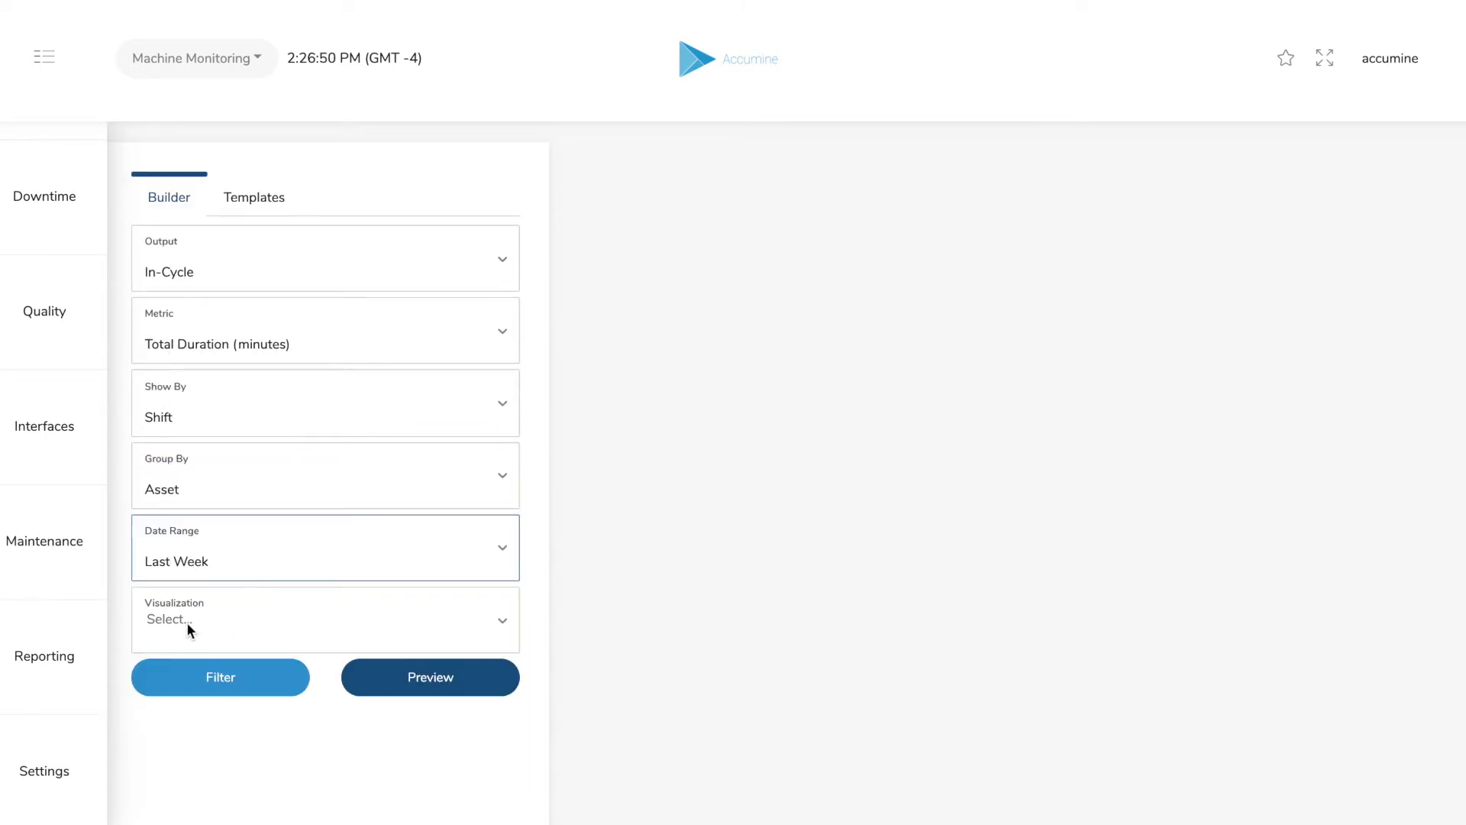
left_click(187, 623)
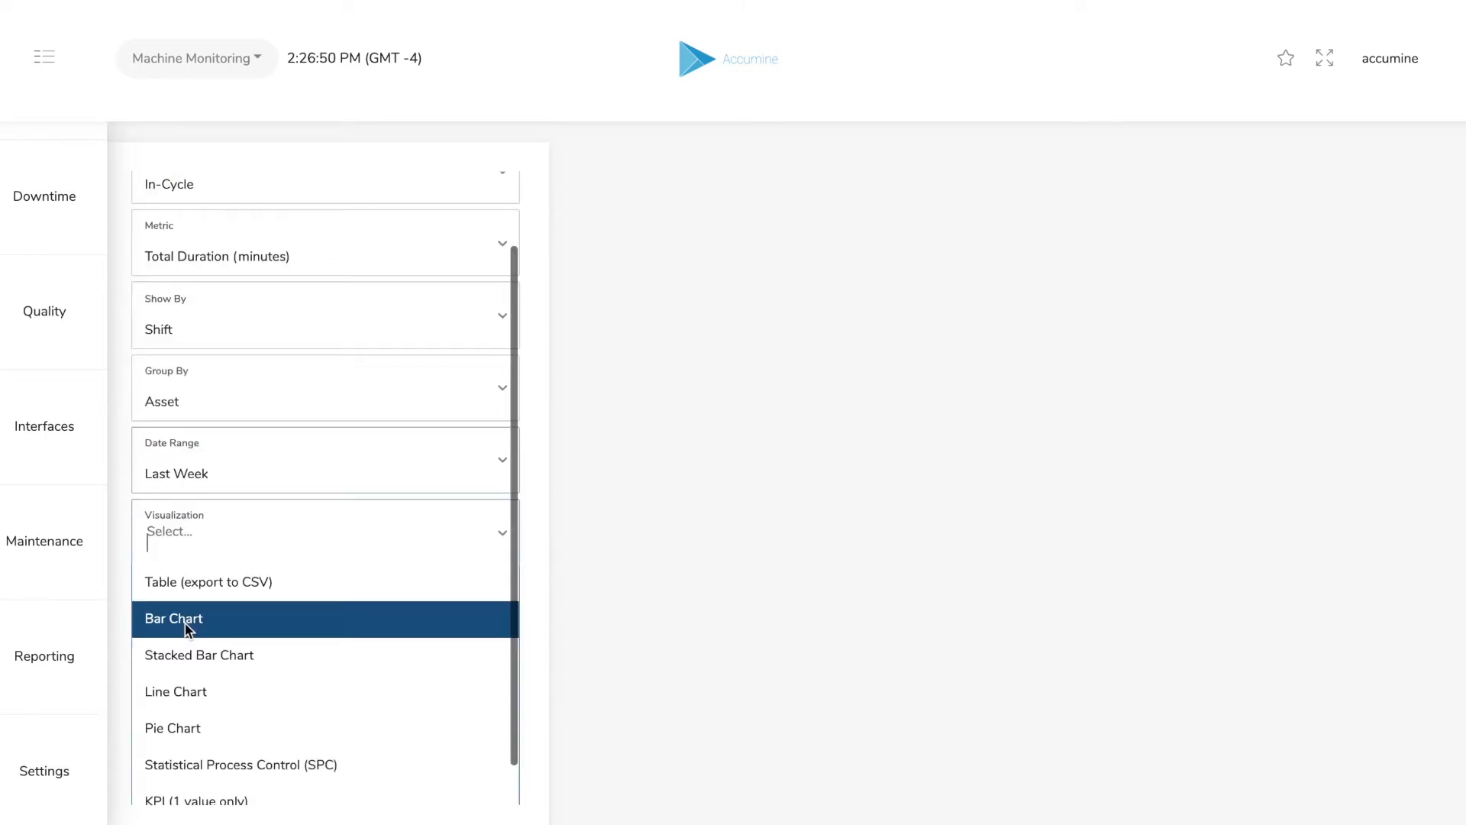
left_click(276, 658)
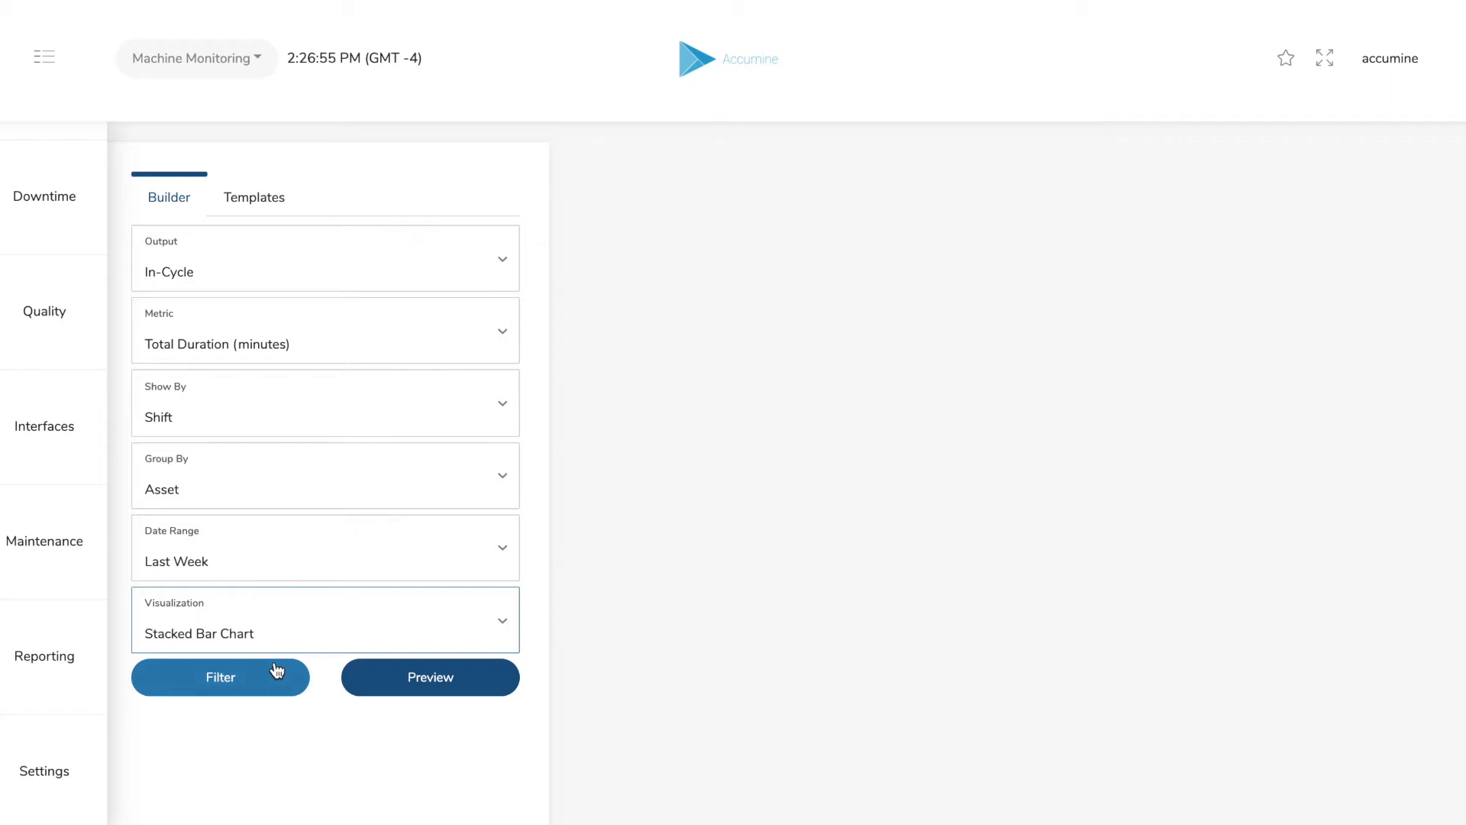
- Check the asset and shift filters without changing them, then preview the report and inspect the chart's segments
left_click(276, 670)
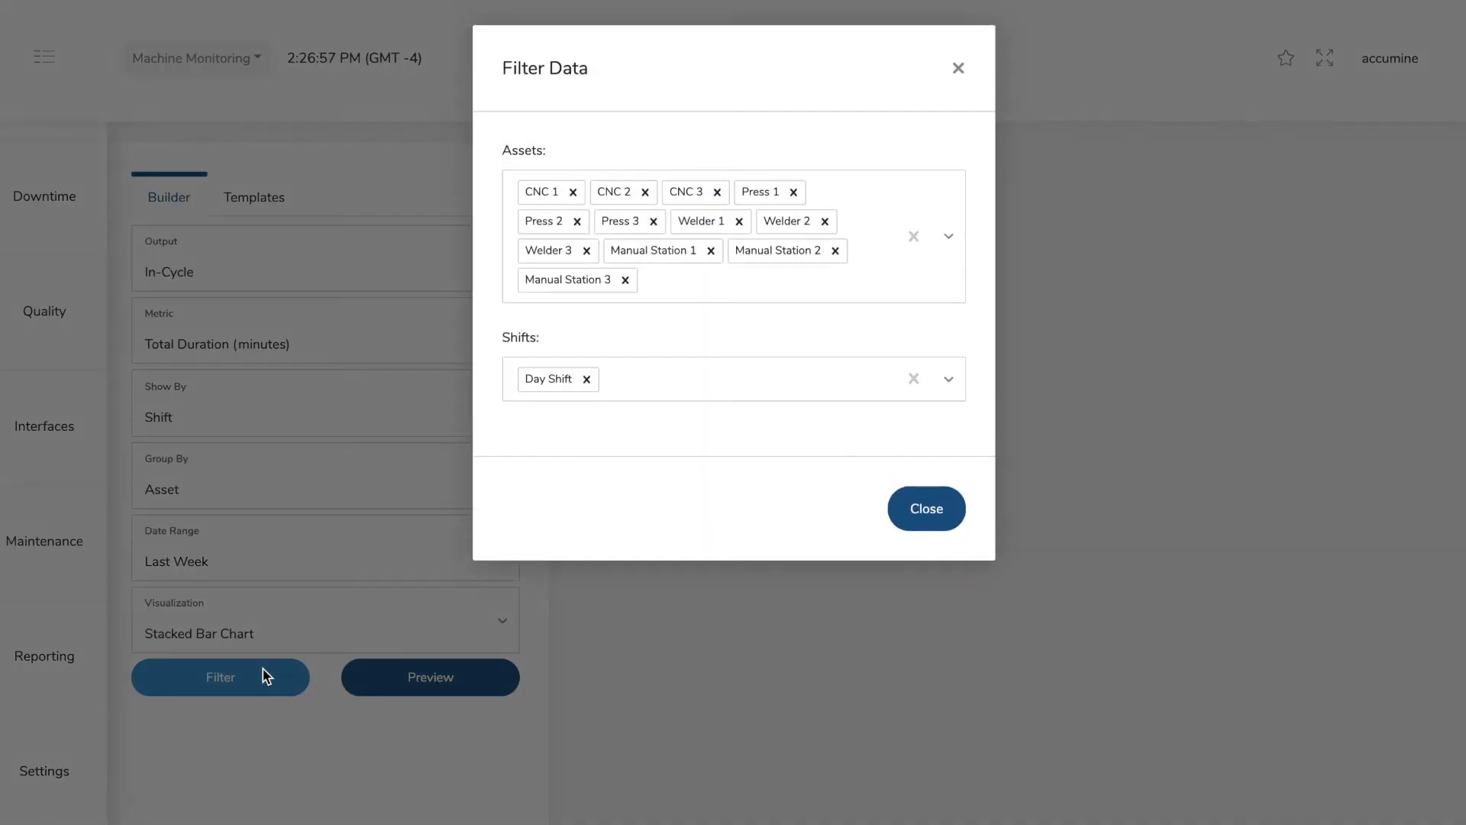
left_click(958, 68)
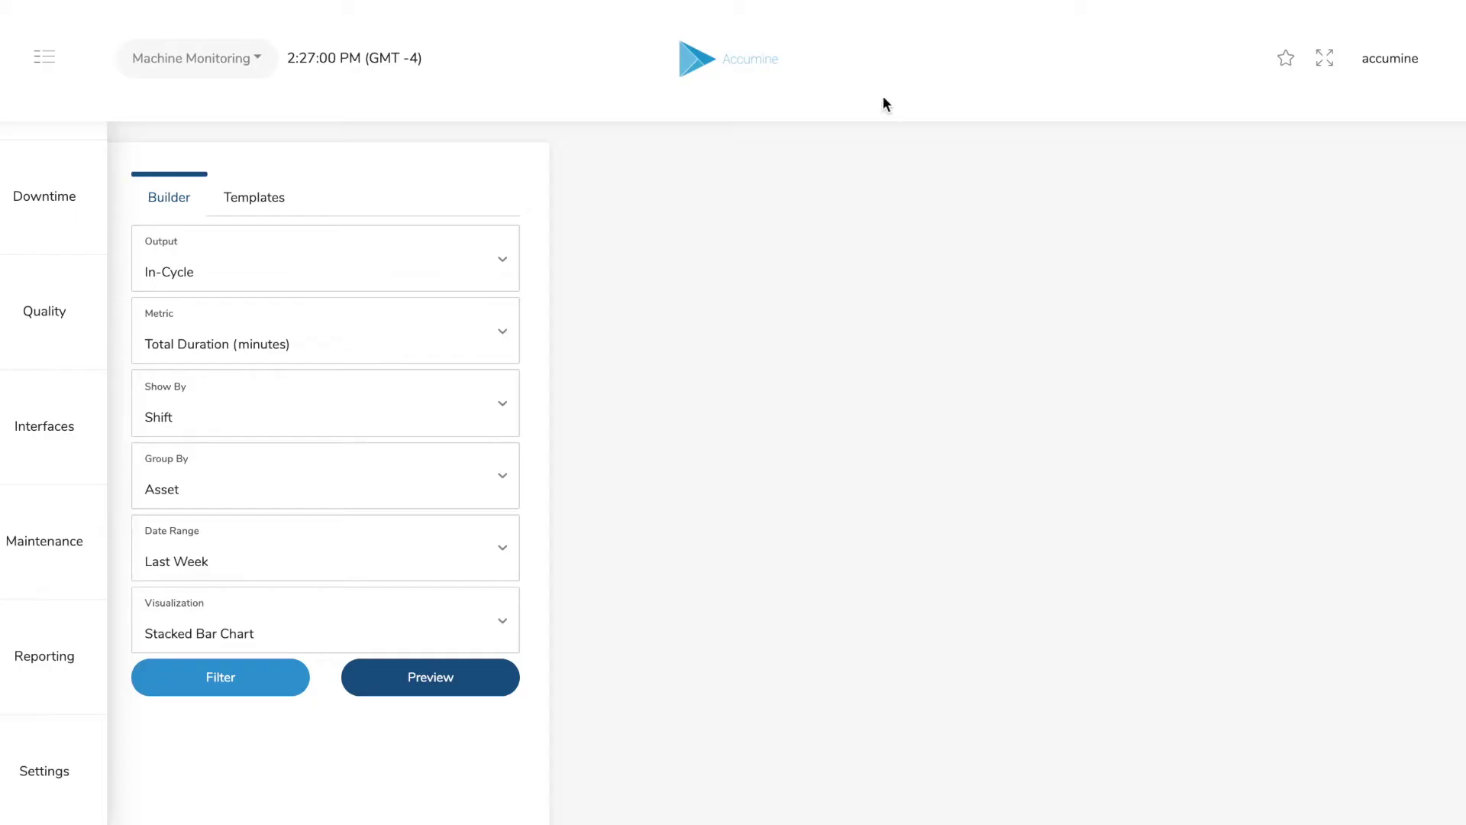
left_click(478, 687)
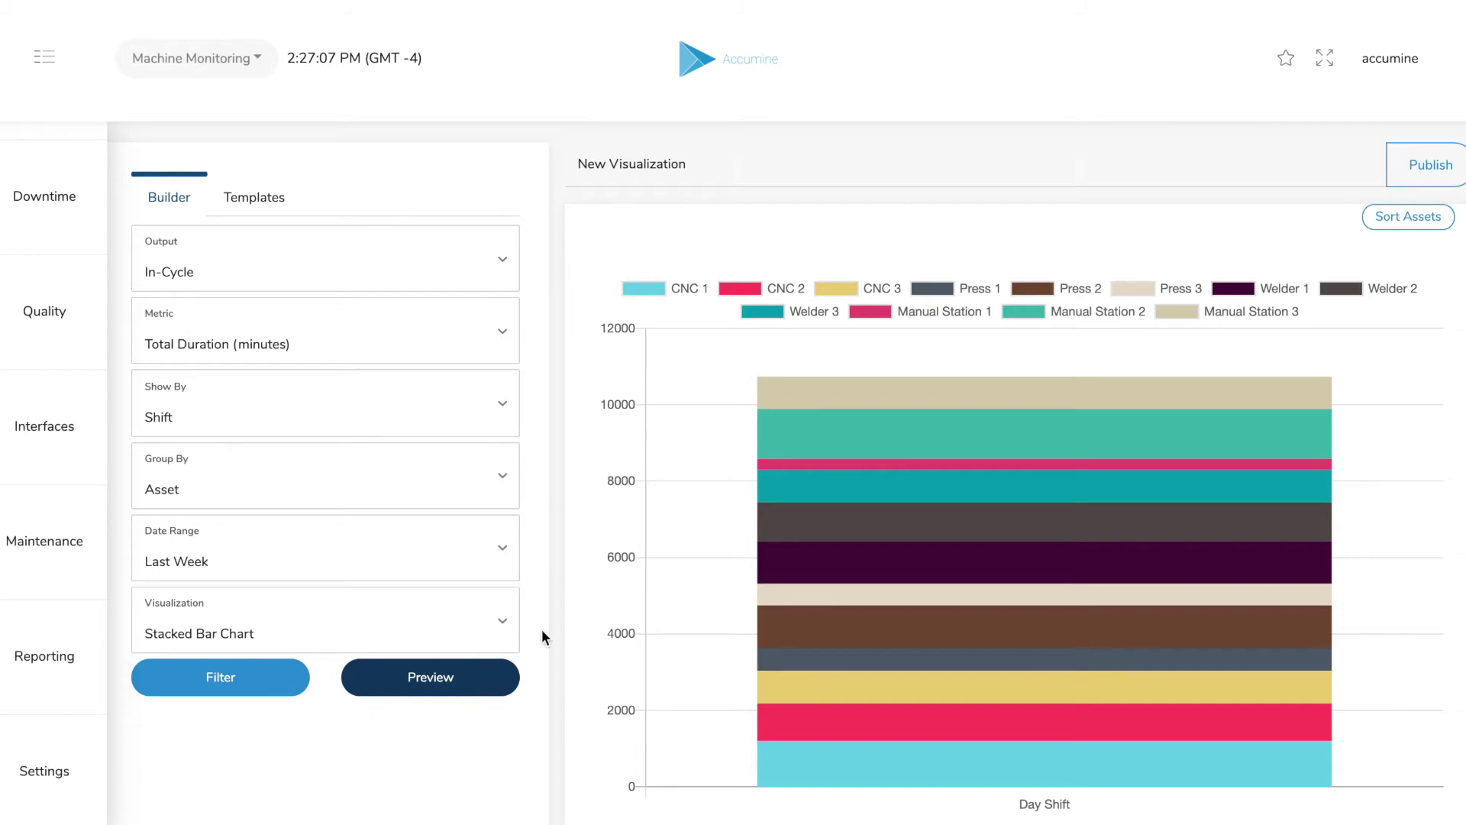
mouse_move(834, 396)
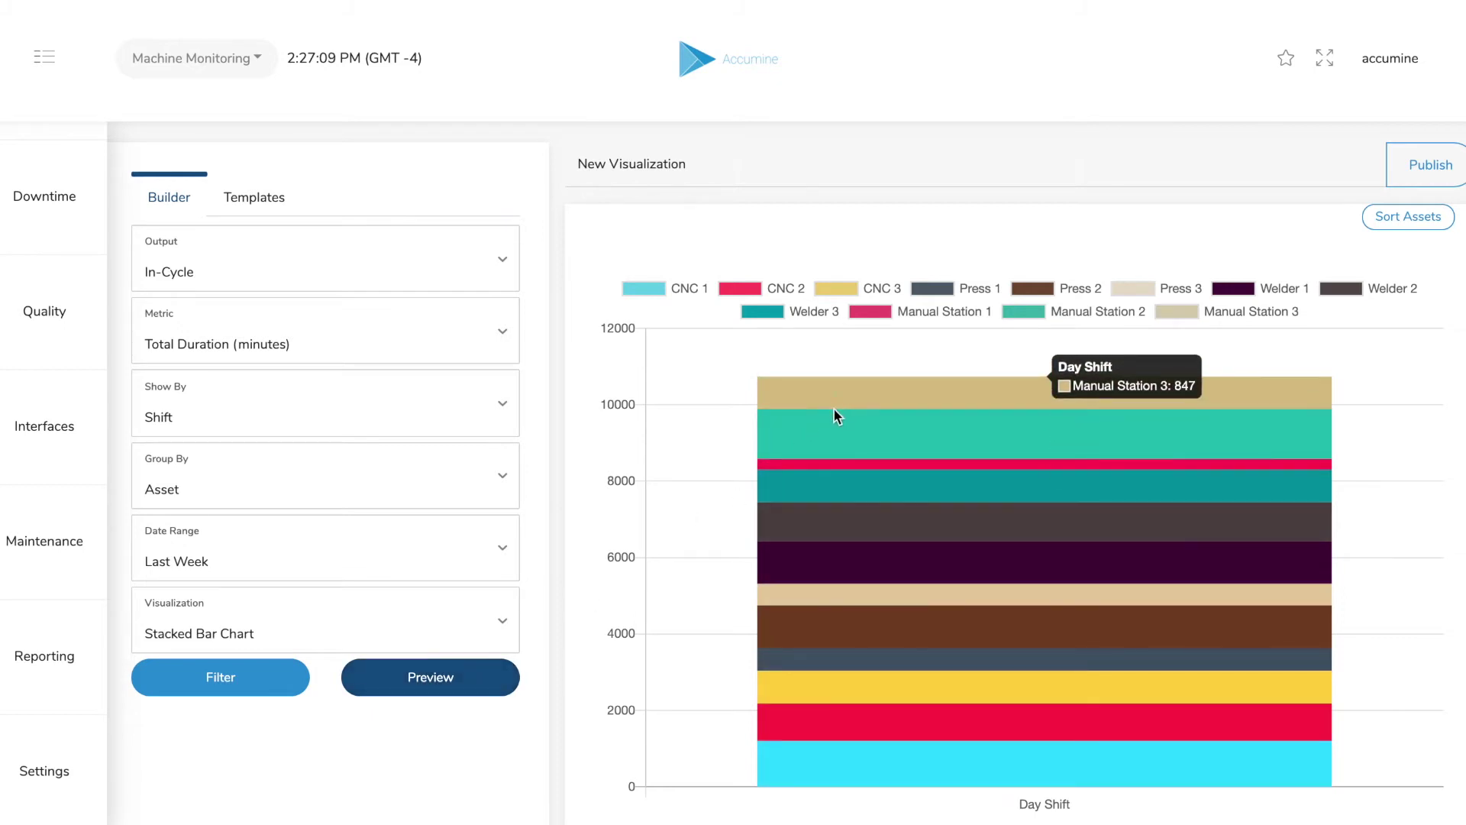
mouse_move(833, 476)
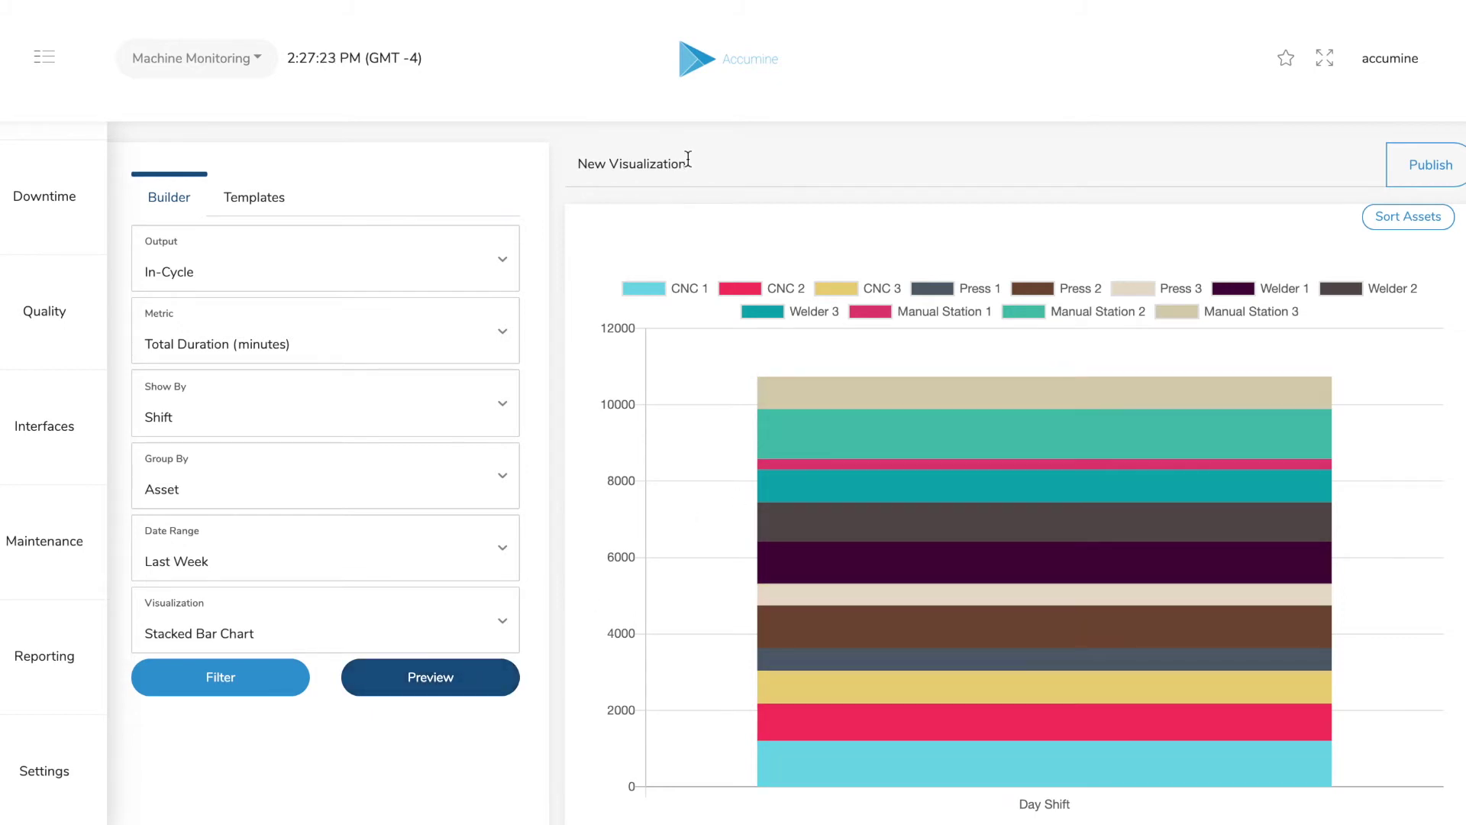
left_click_drag(686, 164, 595, 162)
- Load the report template DT by Line by Reason Last Week and view its chart
left_click(254, 197)
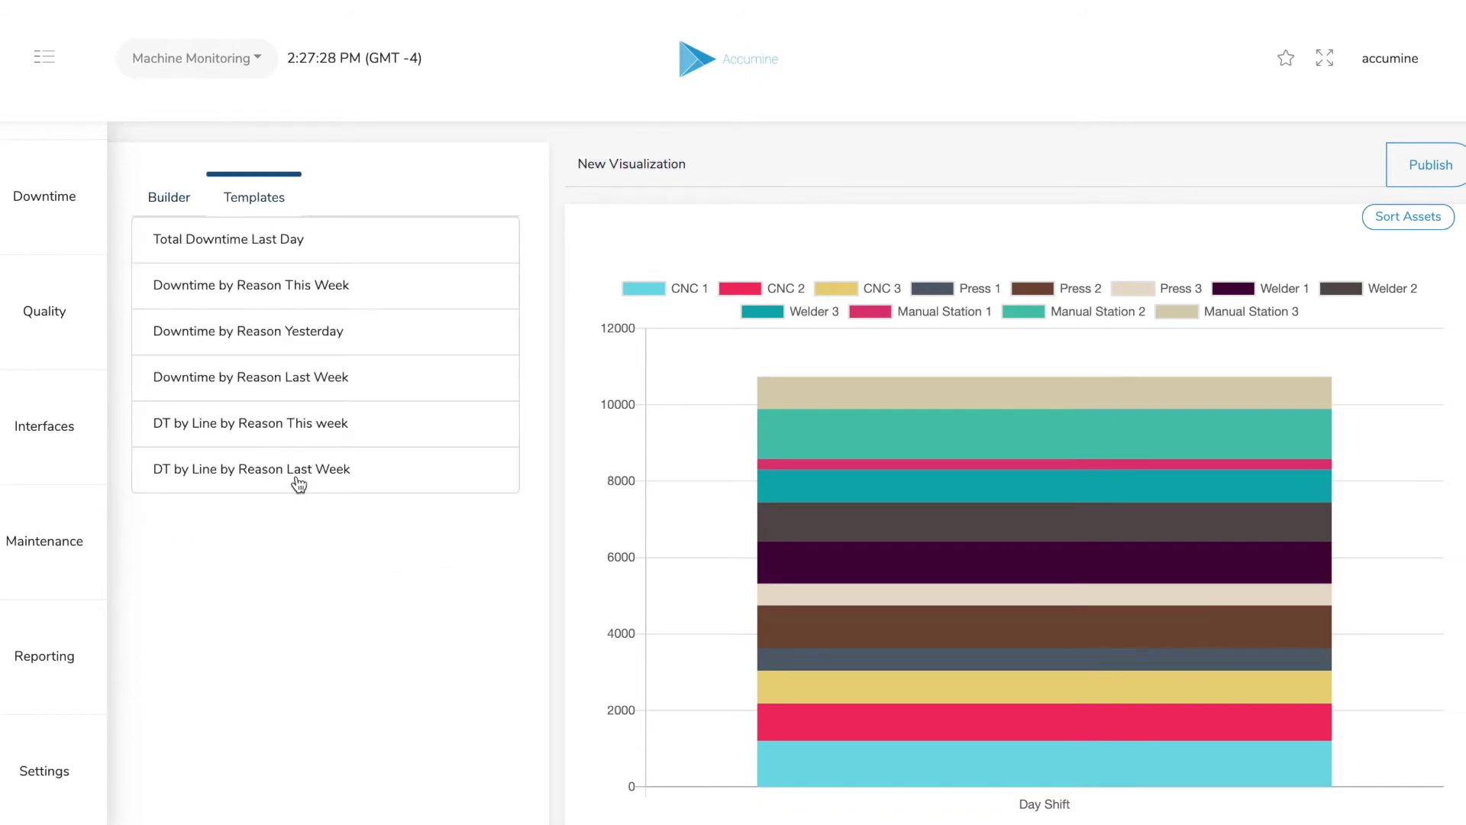
left_click(321, 478)
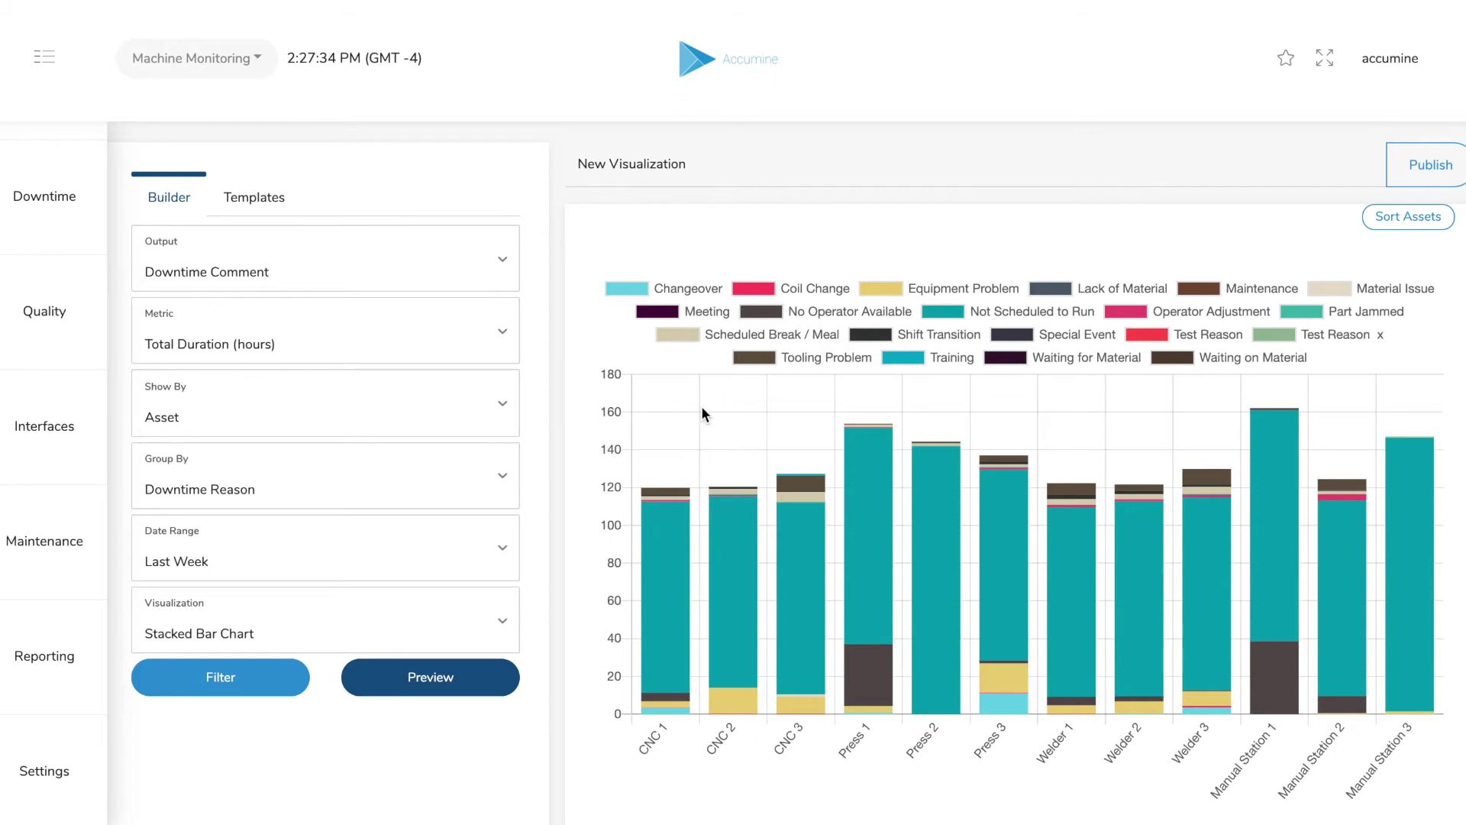
scroll(701, 413, "down", 1)
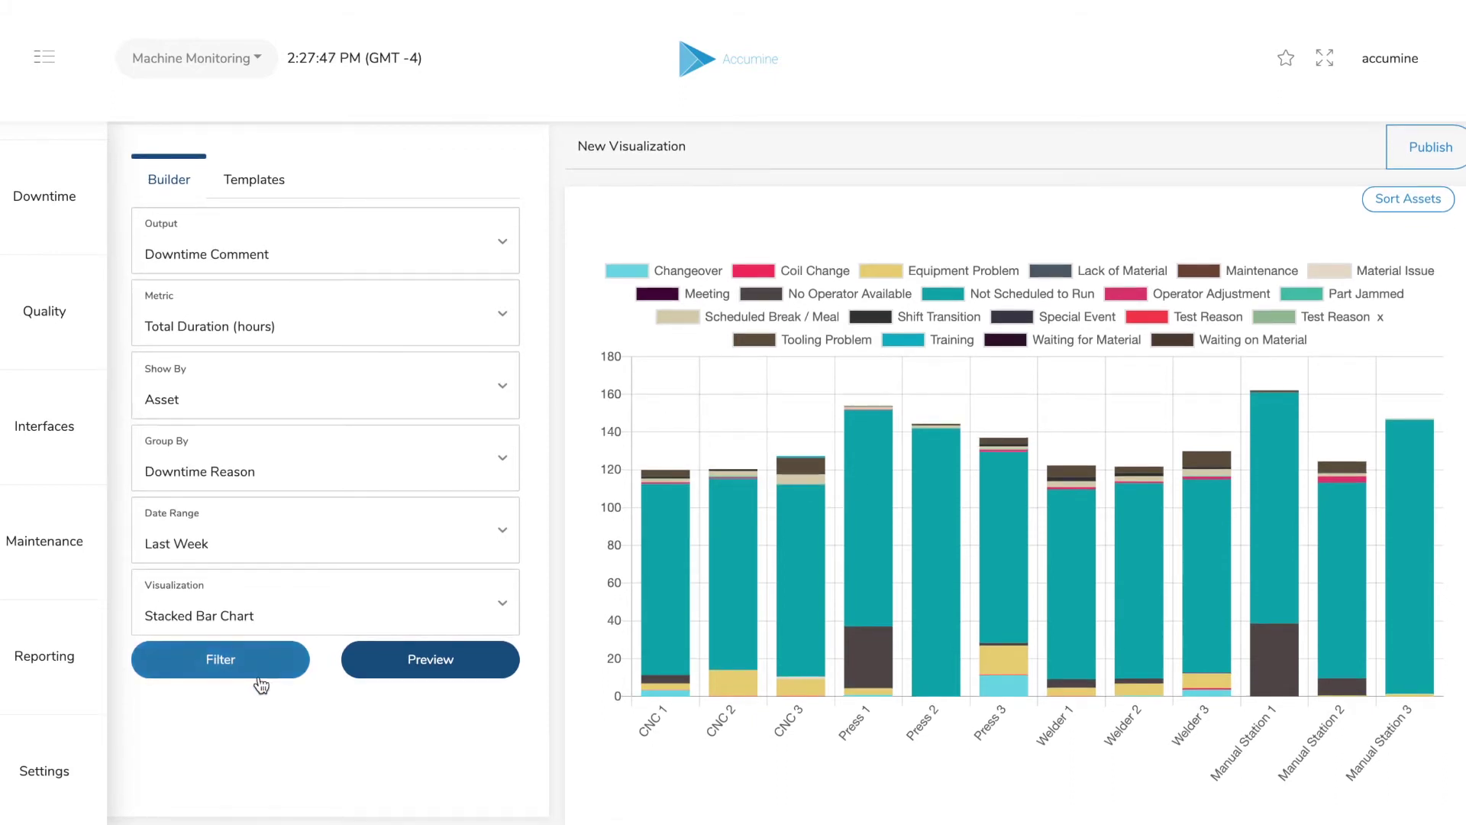
- Open the Parts report and set its start date to 04/01/2020
mouse_move(55, 680)
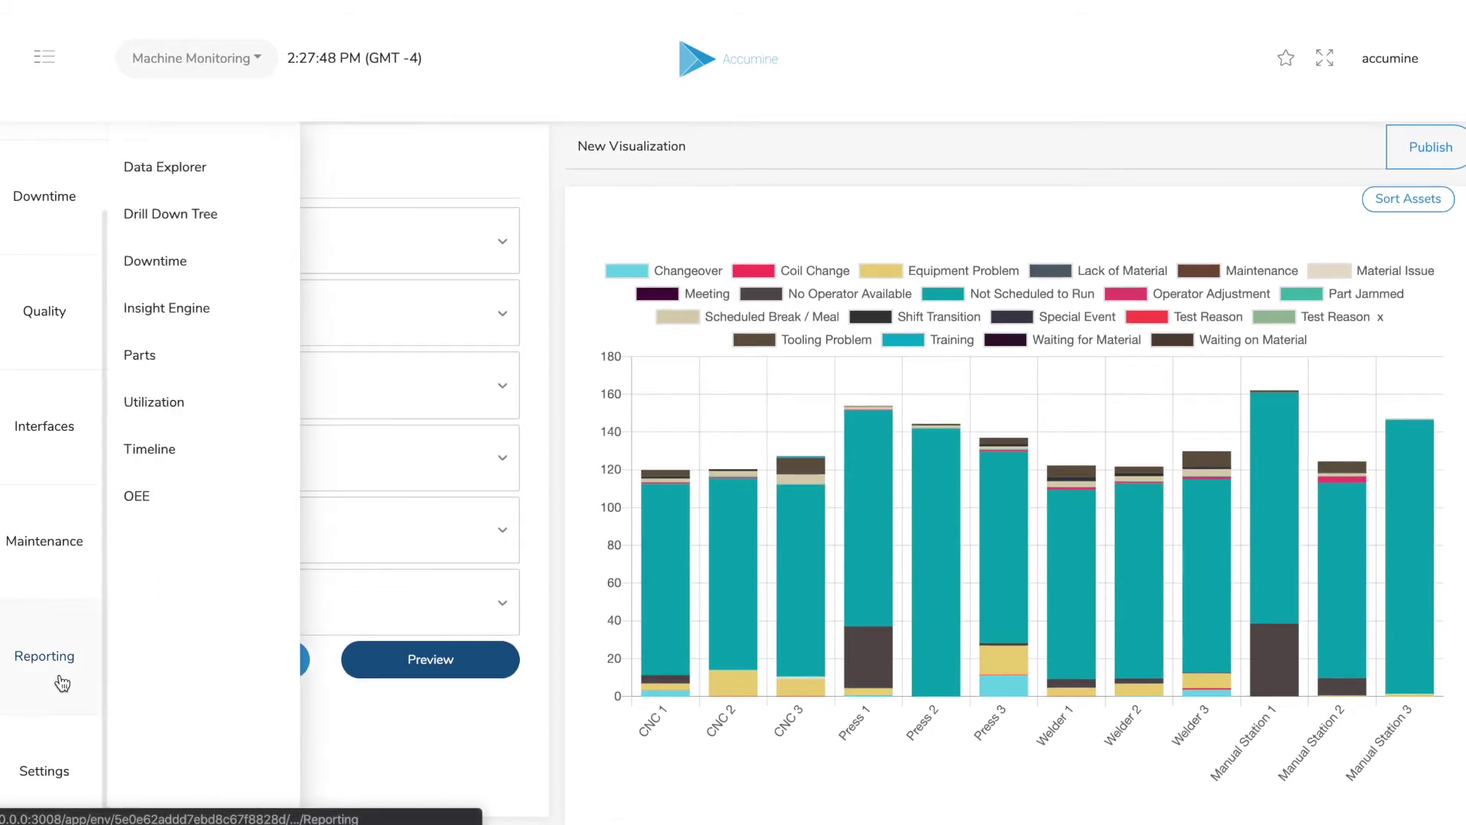
left_click(185, 376)
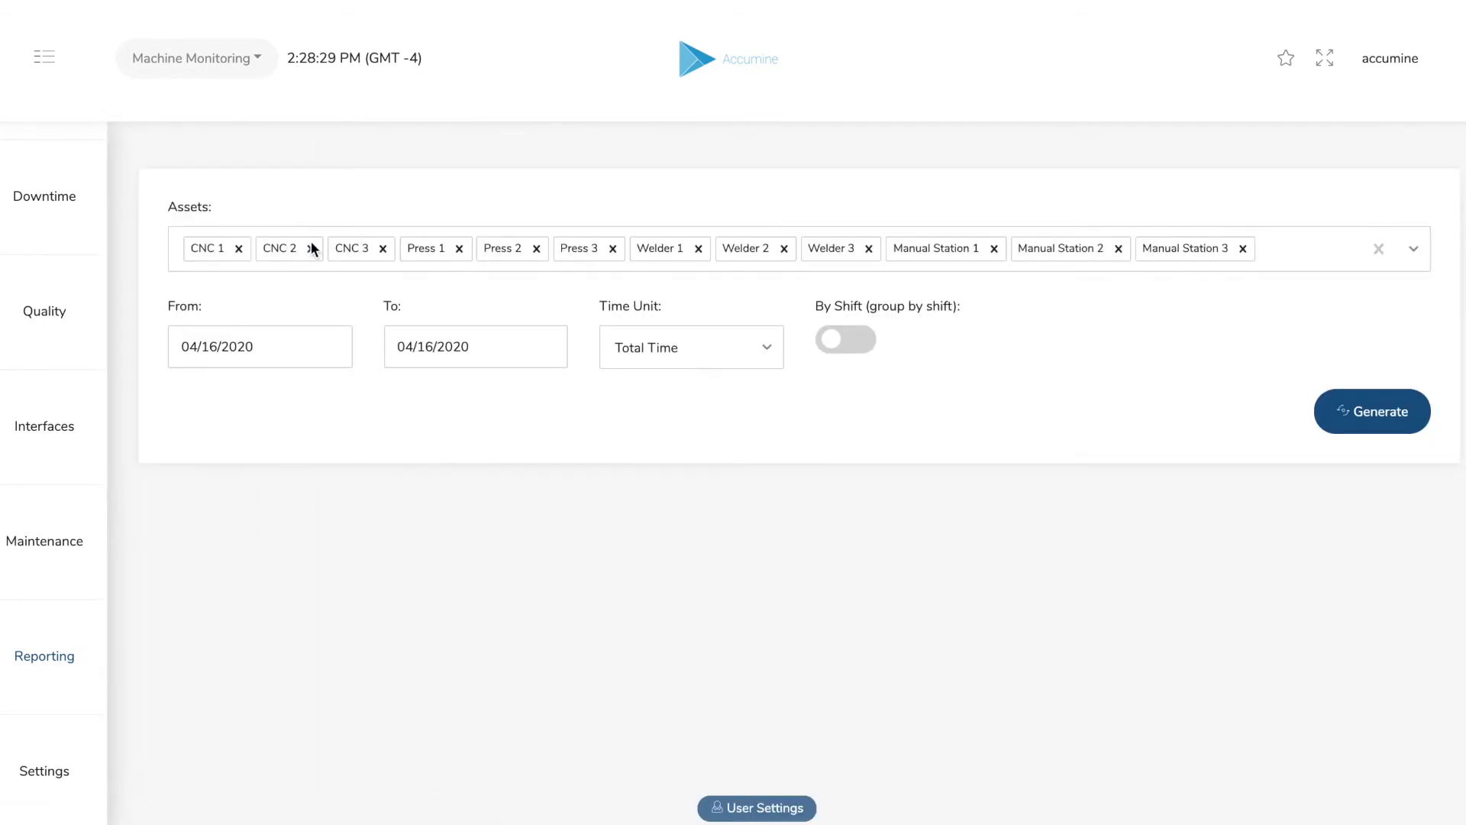
left_click(303, 345)
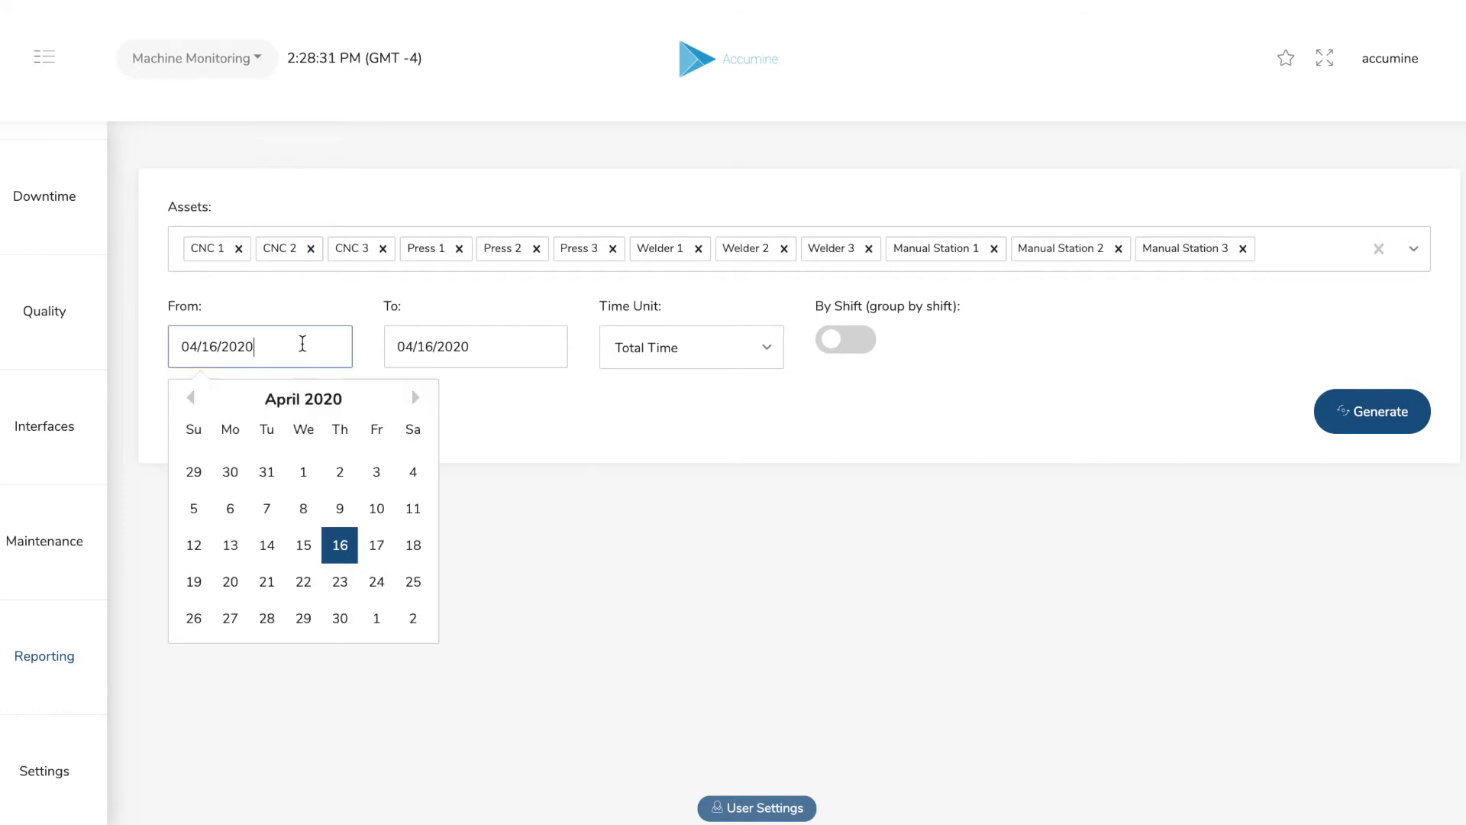
left_click(302, 471)
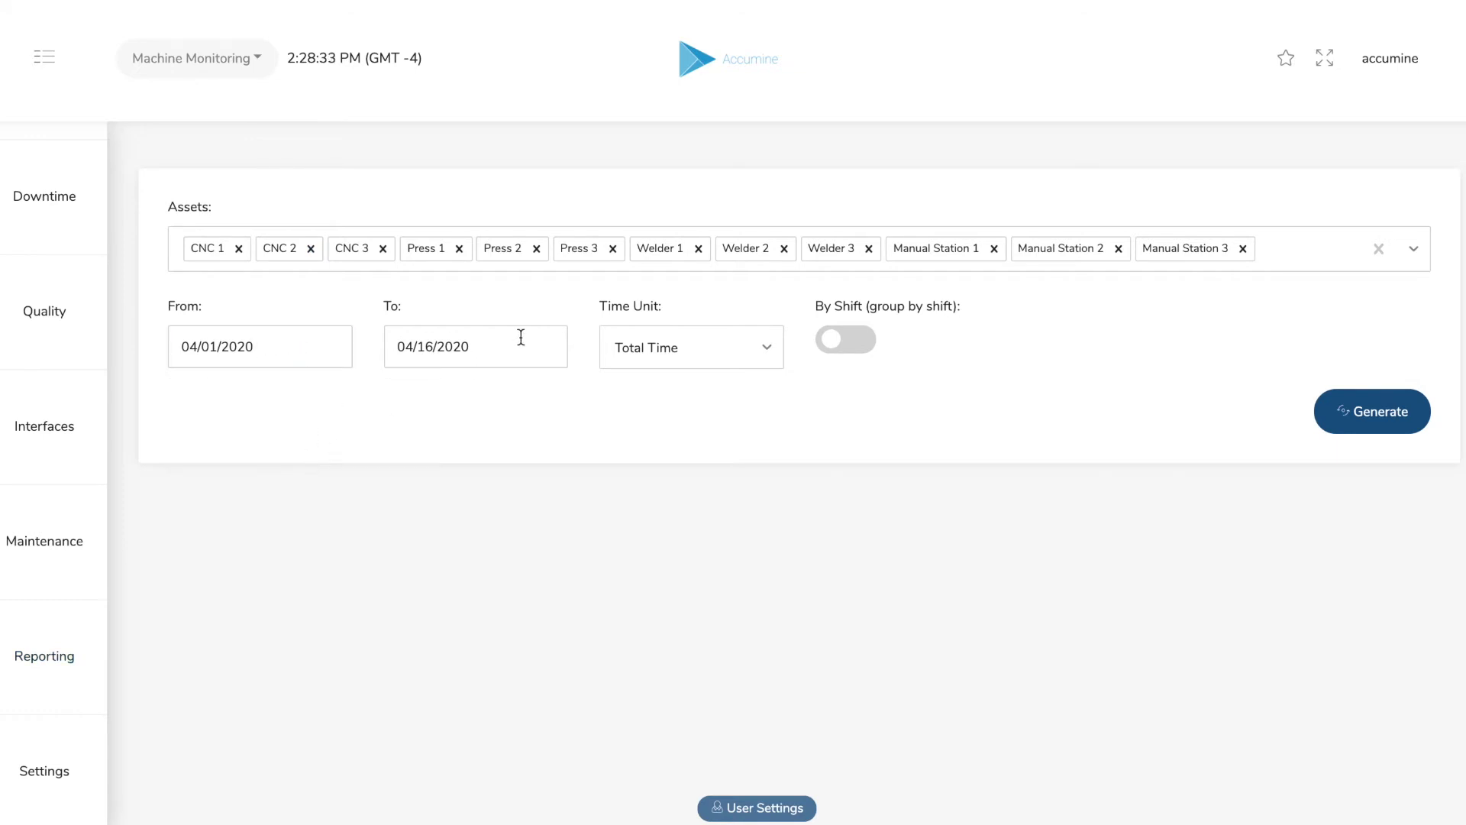
- Generate the Parts report with the Total Time unit and review the part count chart across all assets
left_click(675, 359)
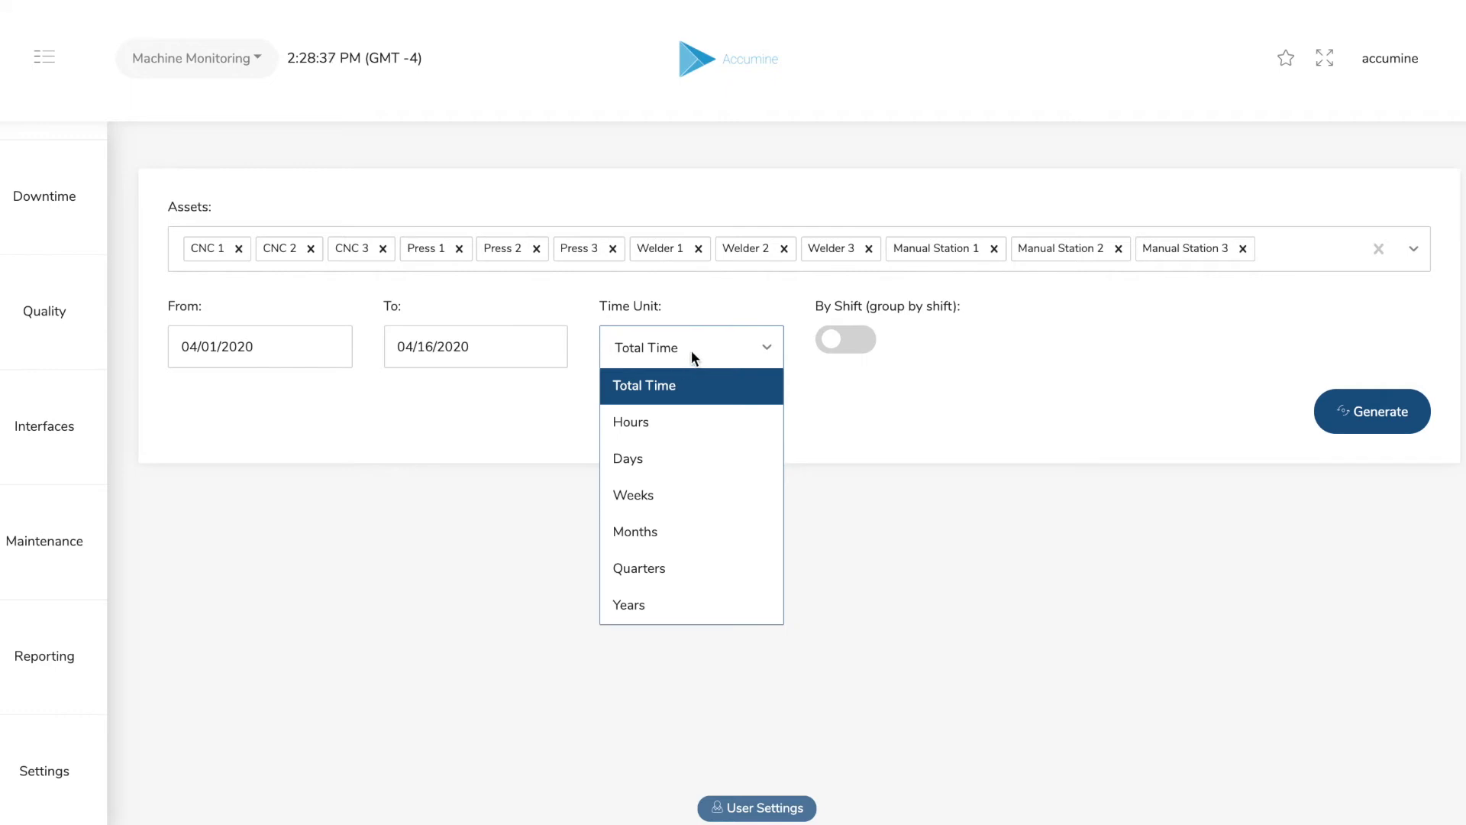
left_click(692, 352)
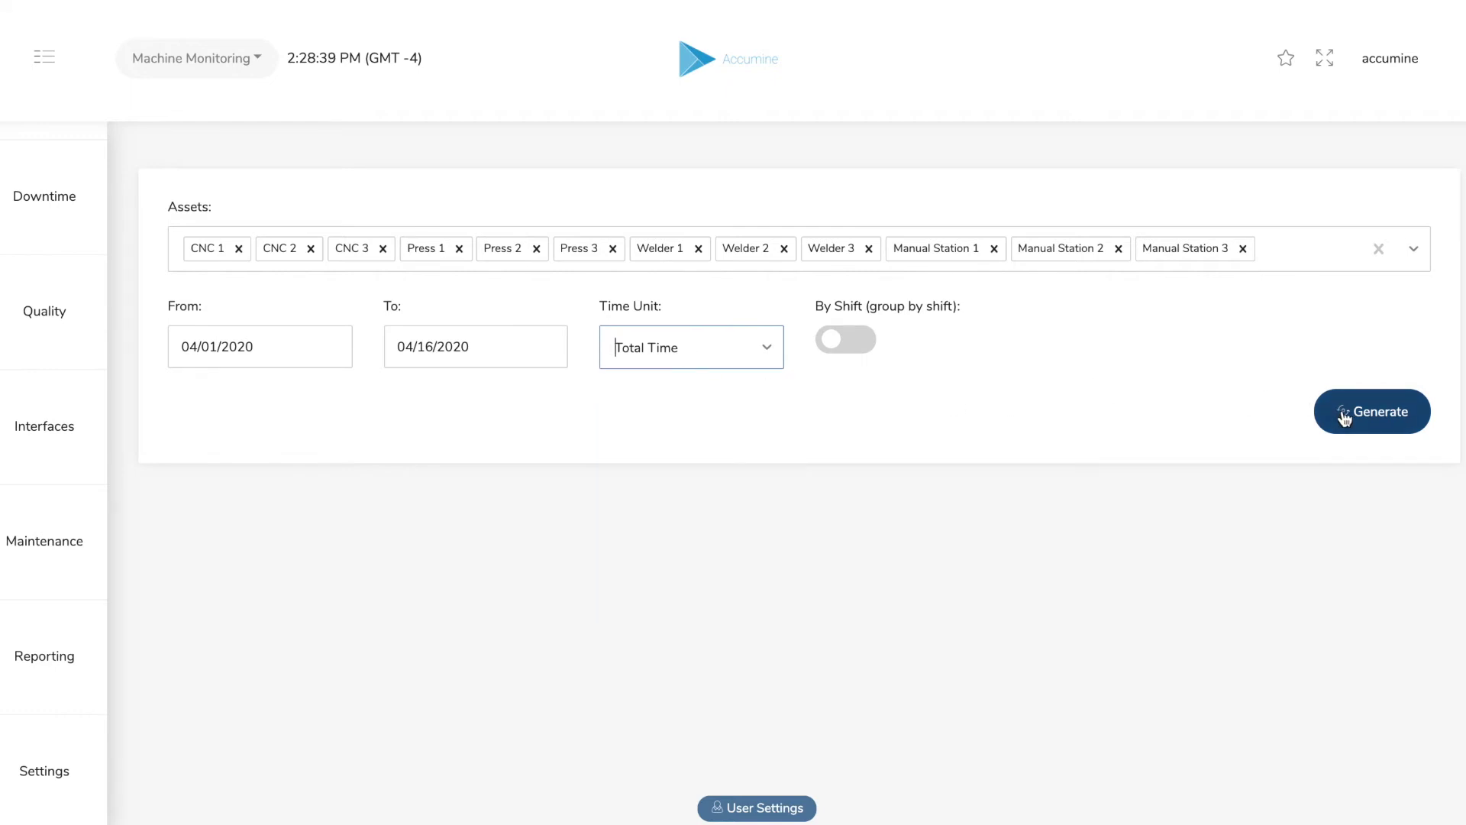
left_click(1343, 411)
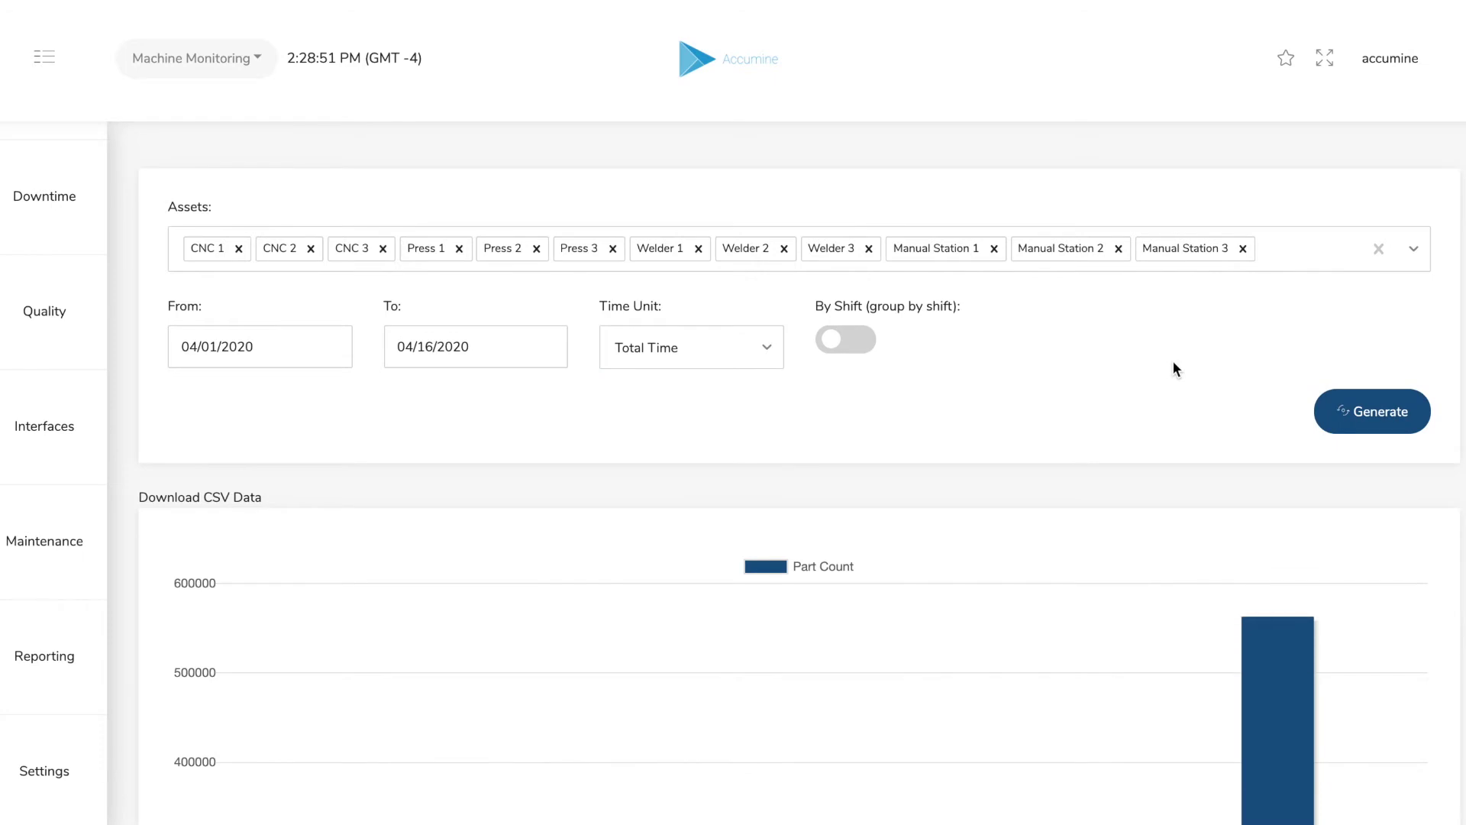
scroll(1174, 364, "down", 5)
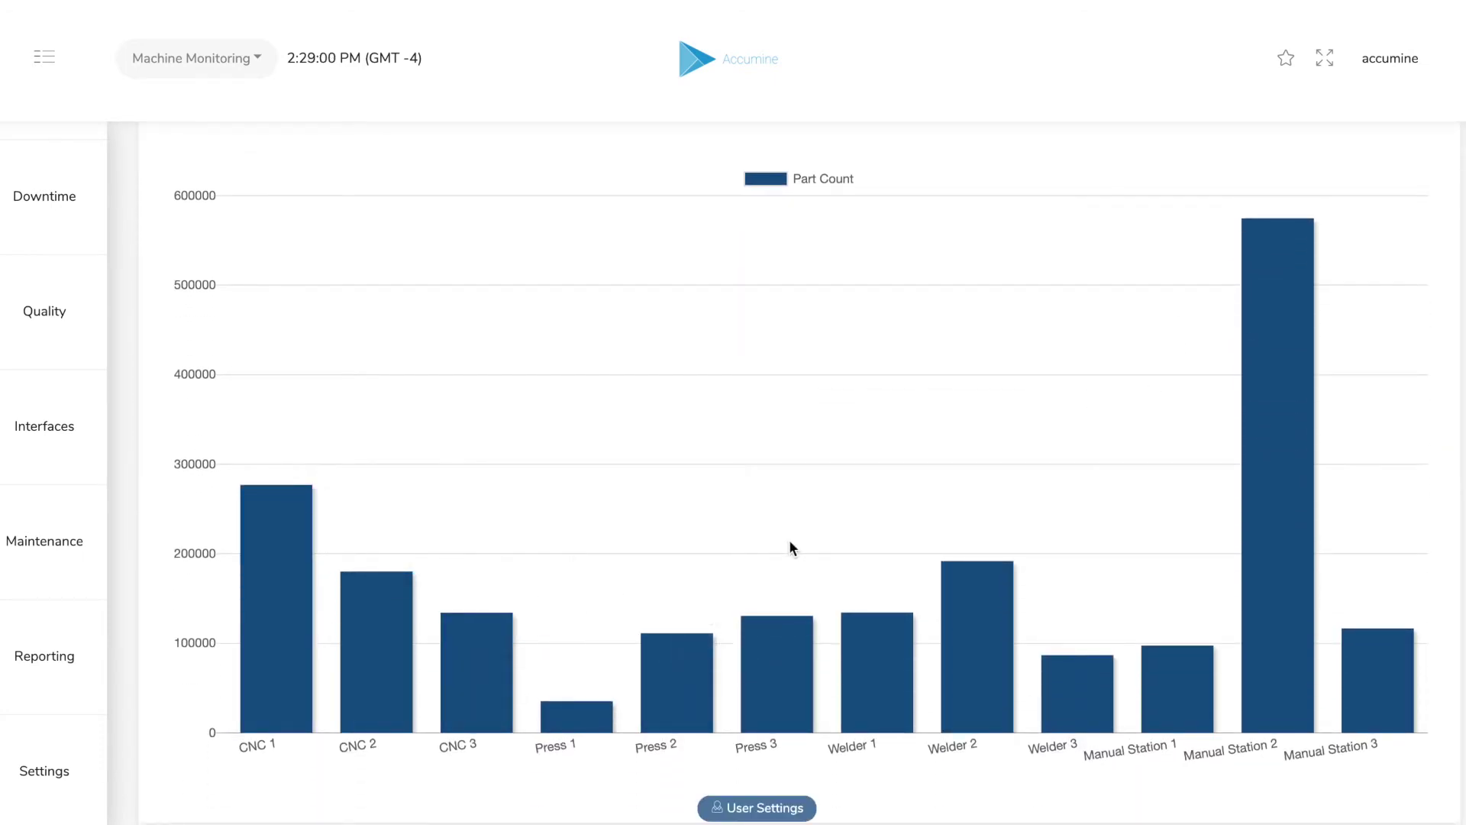
scroll(790, 539, "up", 2)
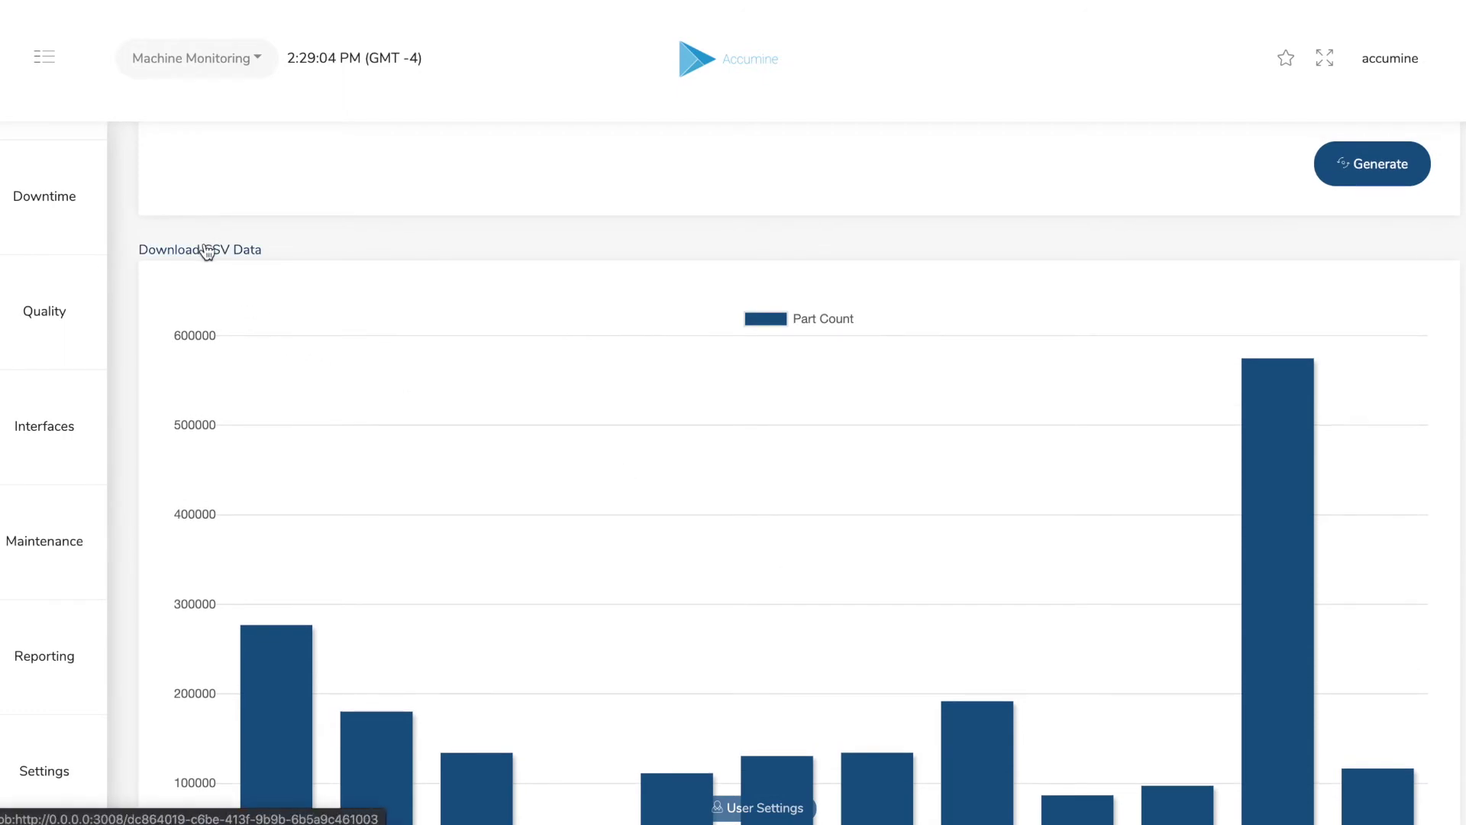
scroll(517, 423, "up", 3)
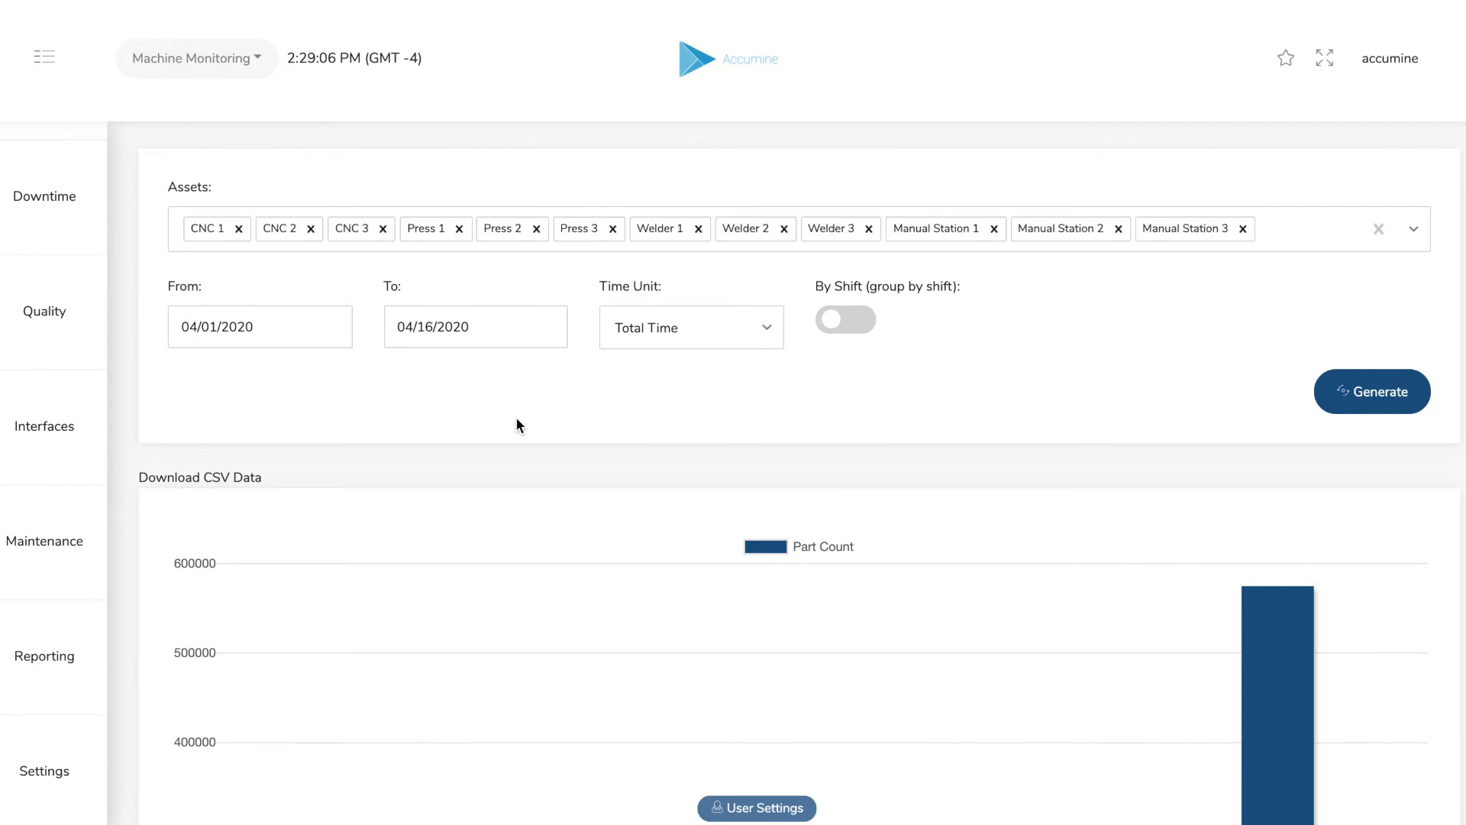
- Set the time unit to Days, regenerate the Parts report, and inspect the daily part counts per asset
left_click(710, 348)
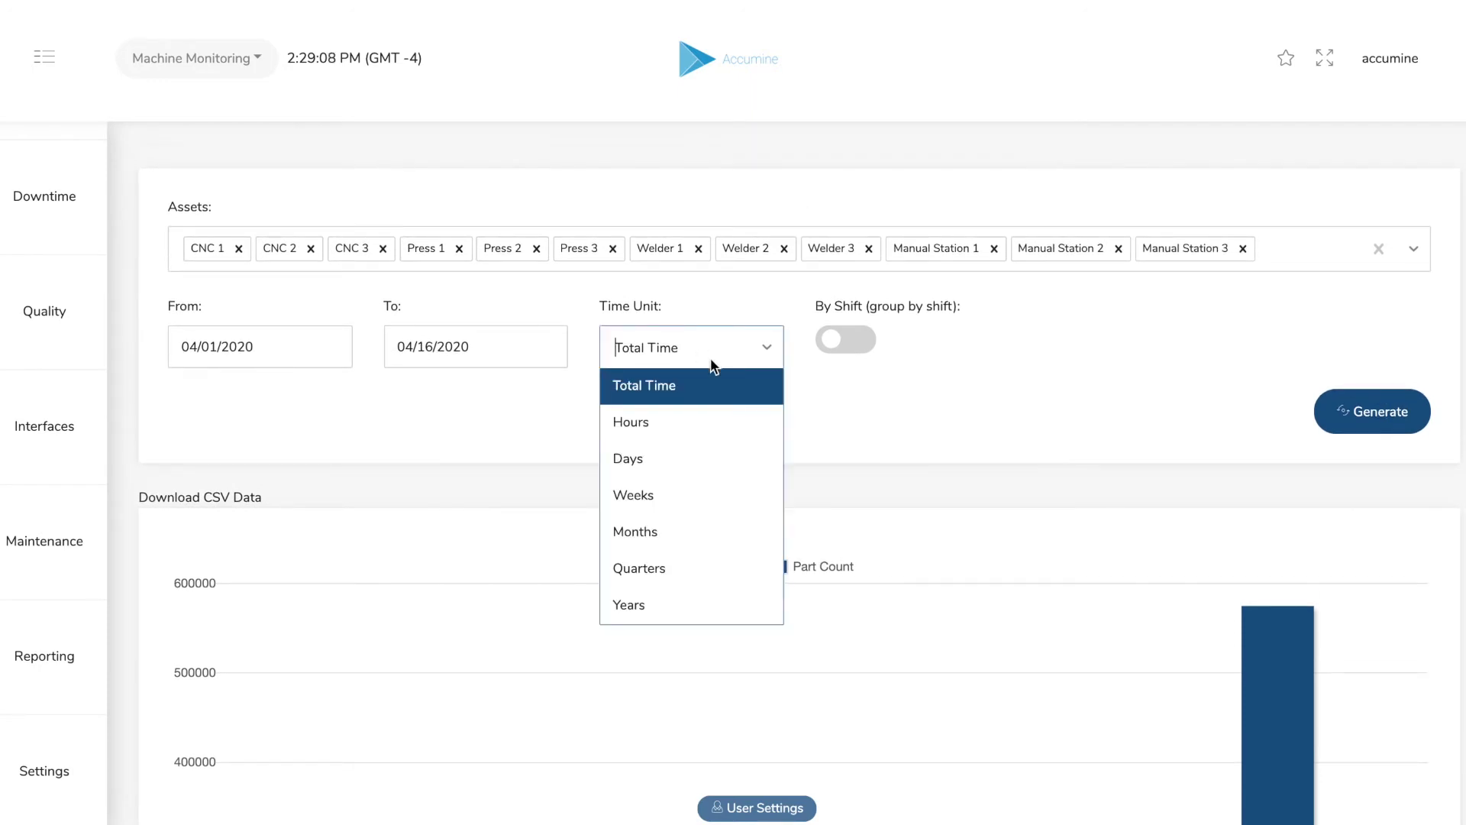
left_click(701, 457)
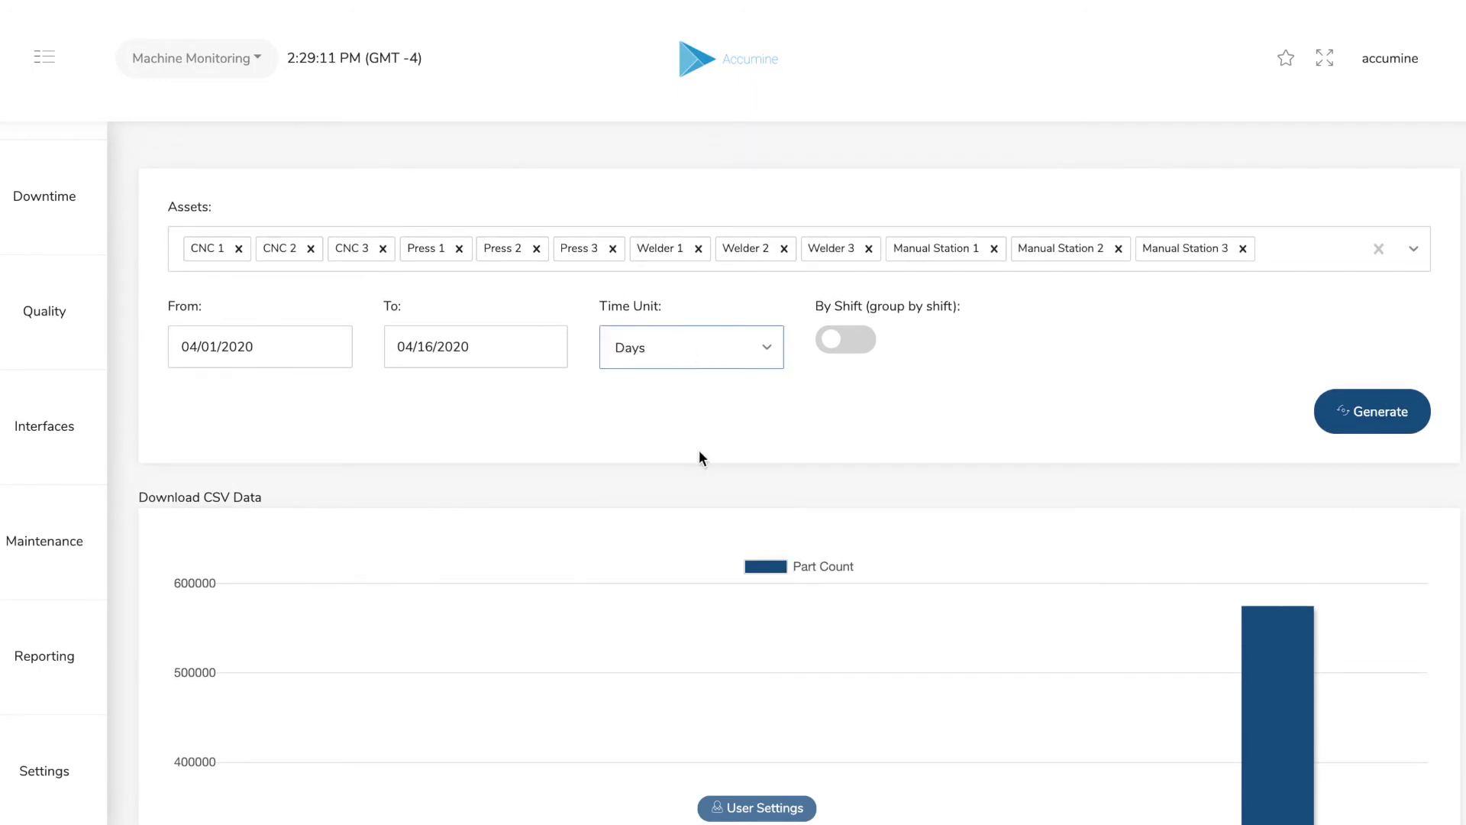
left_click(1364, 419)
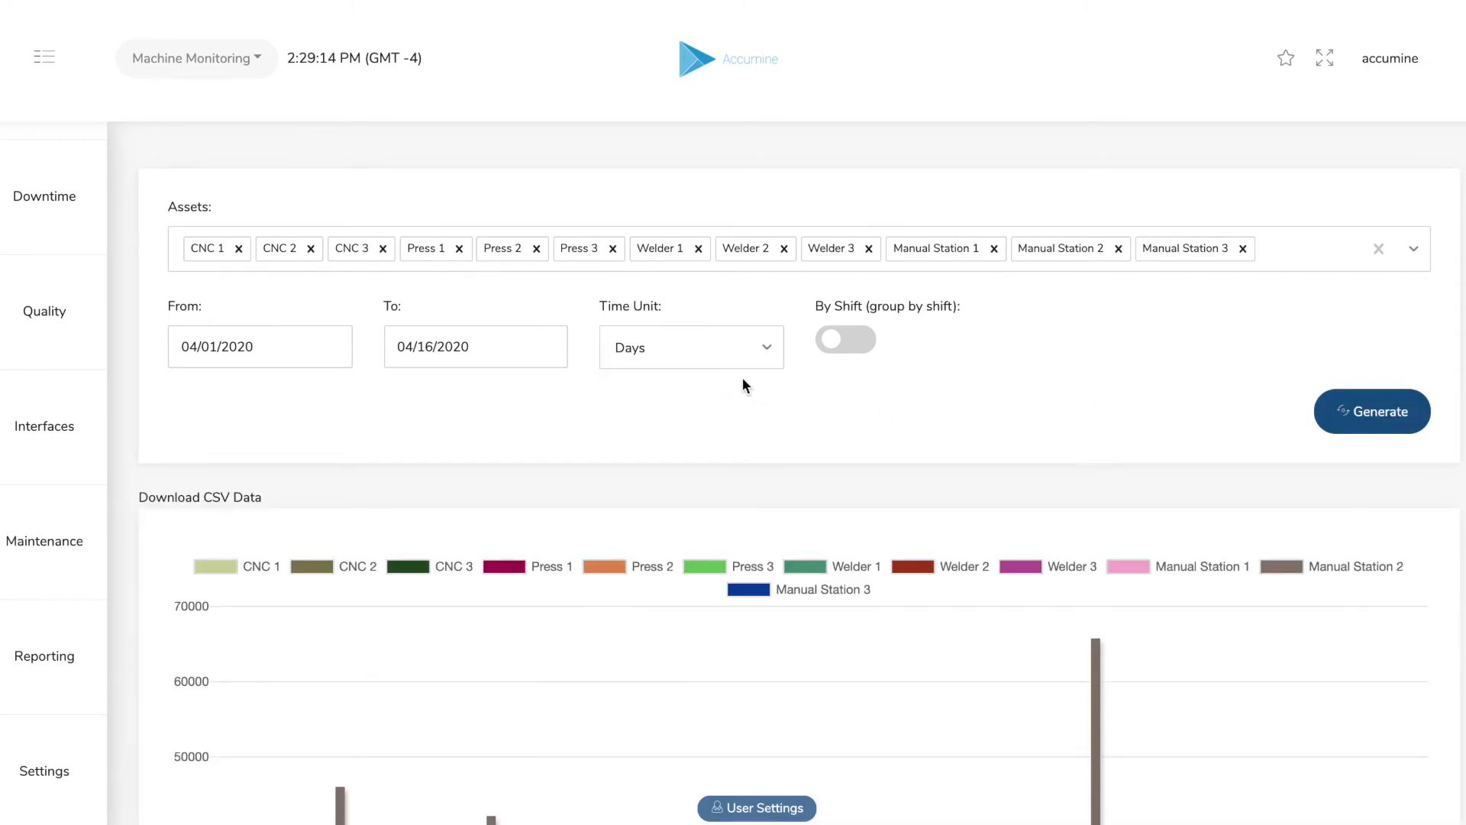
scroll(744, 384, "down", 3)
scroll(744, 382, "down", 3)
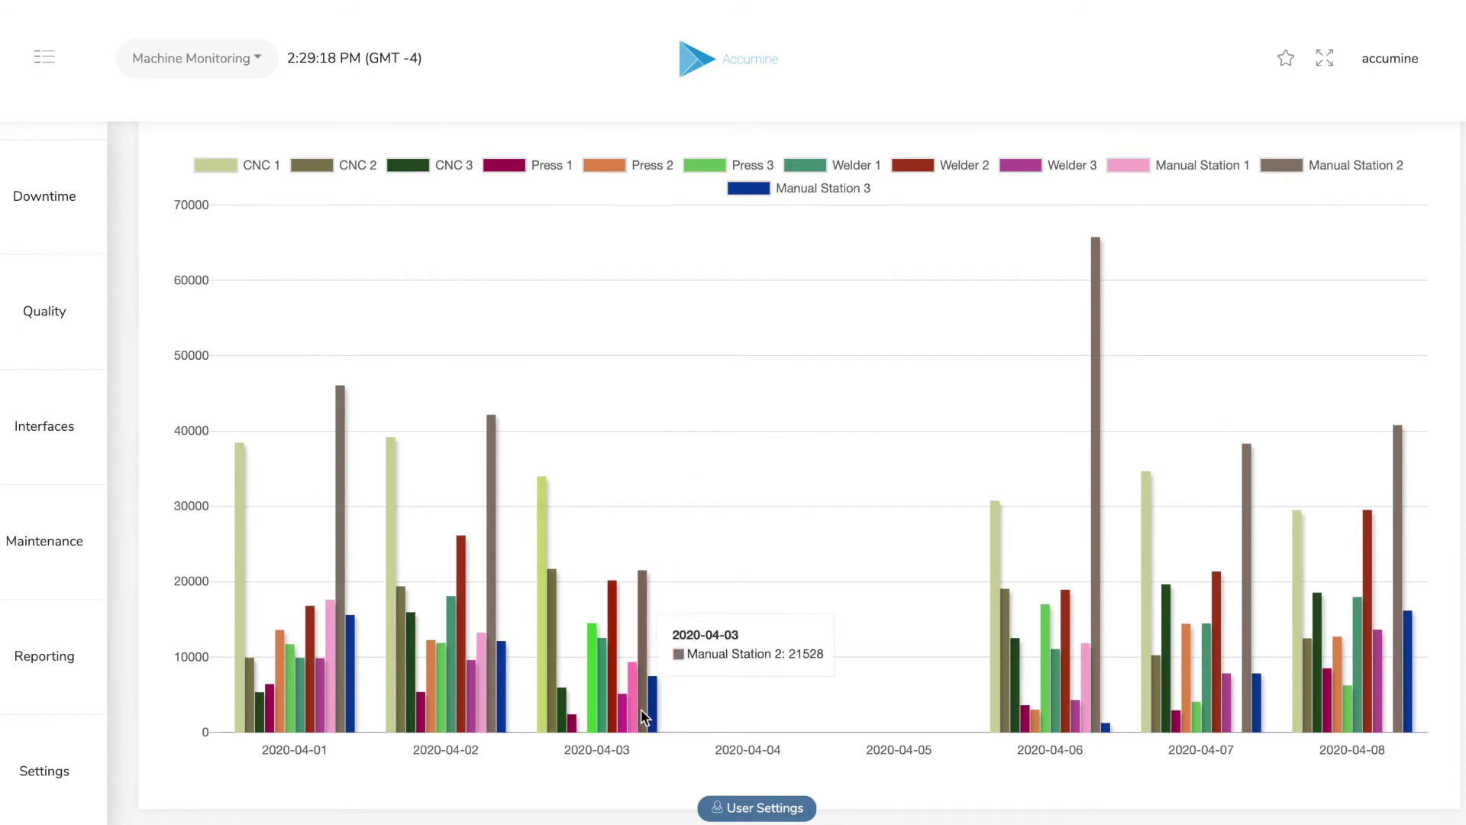
mouse_move(592, 721)
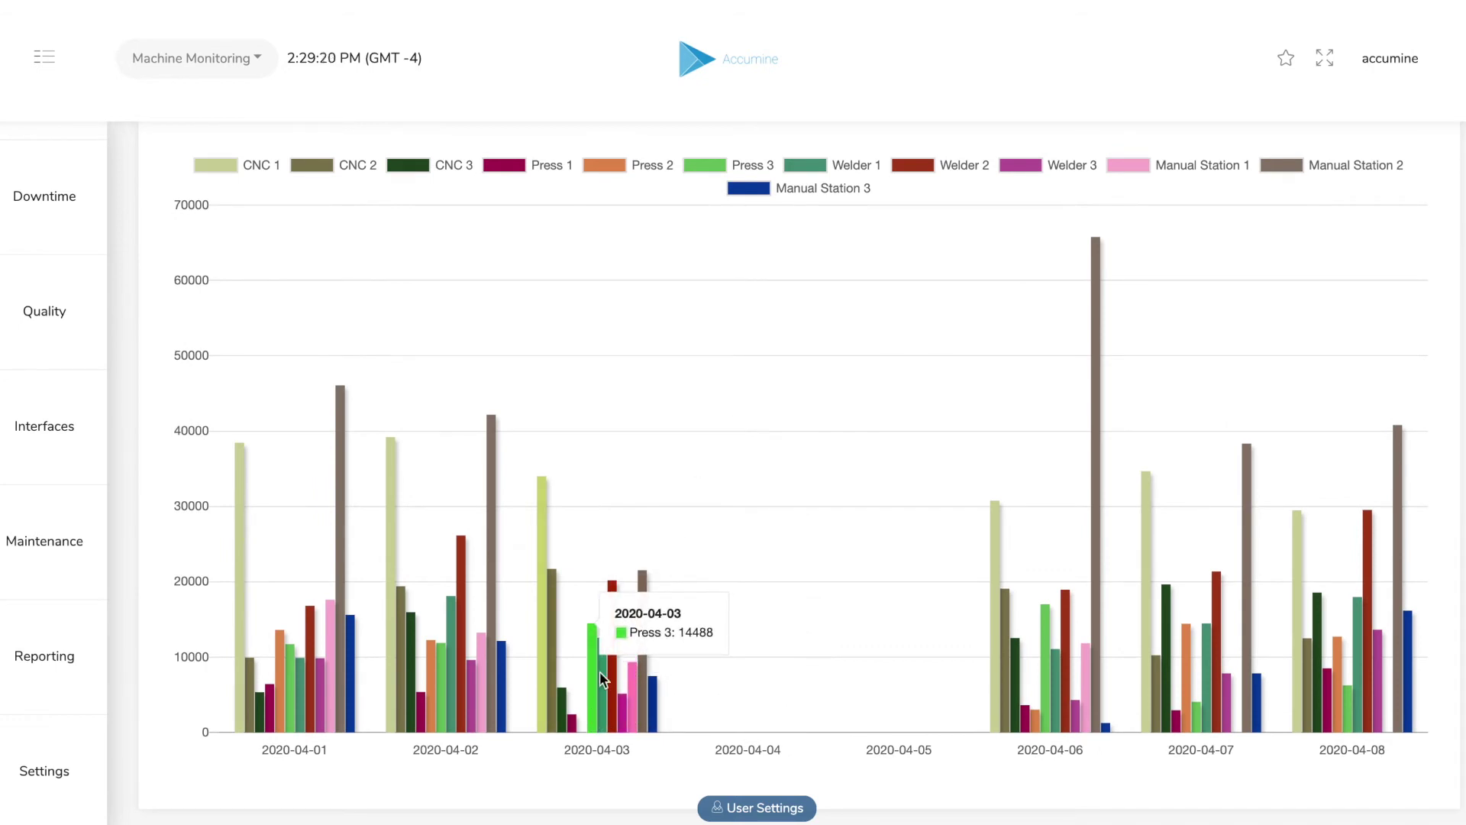
- Set the Parts report's time unit to Total Time, group it by shift, regenerate it, and review the part counts per asset
scroll(789, 617, "up", 3)
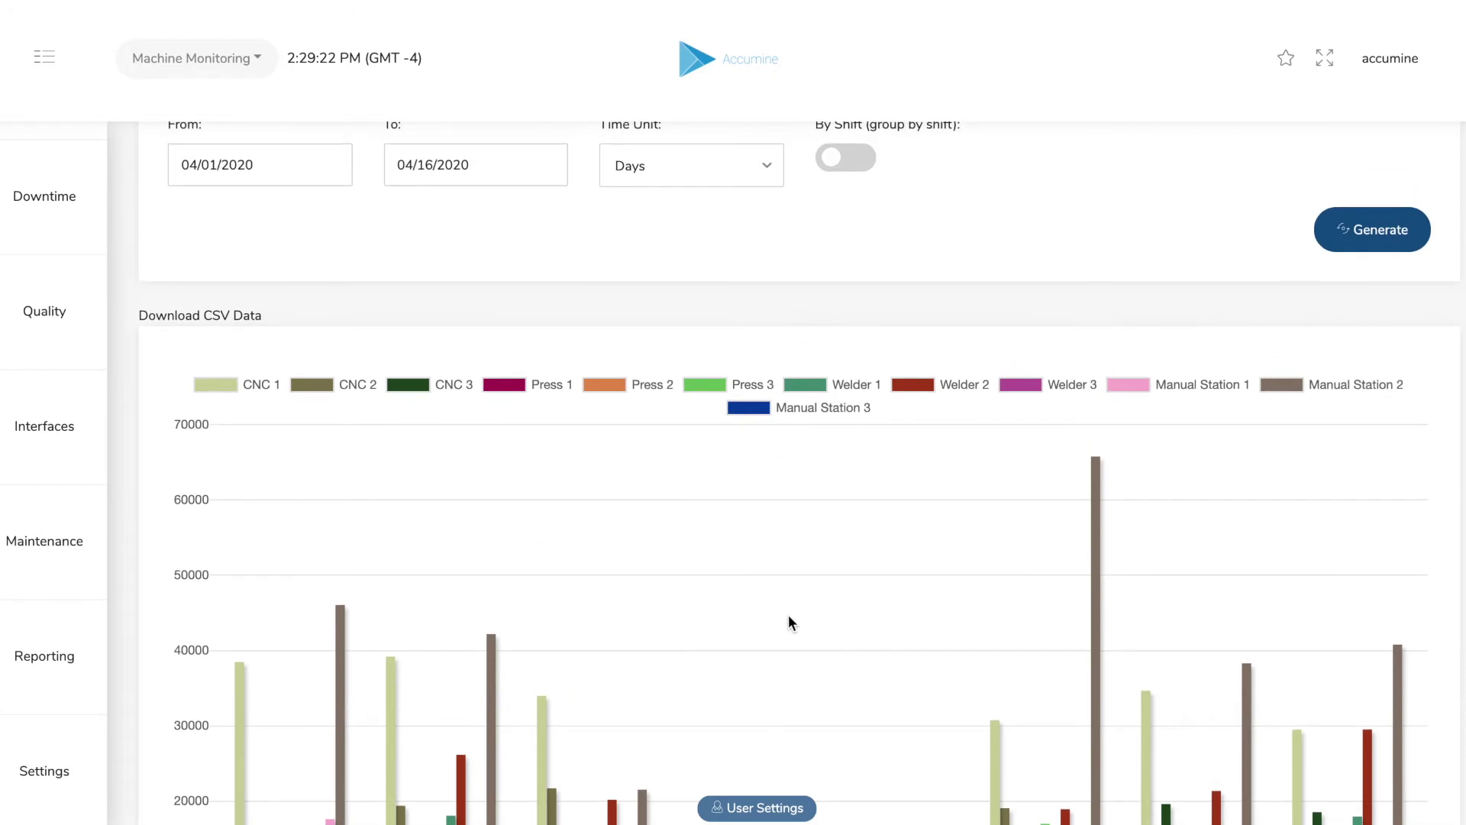
scroll(788, 614, "up", 2)
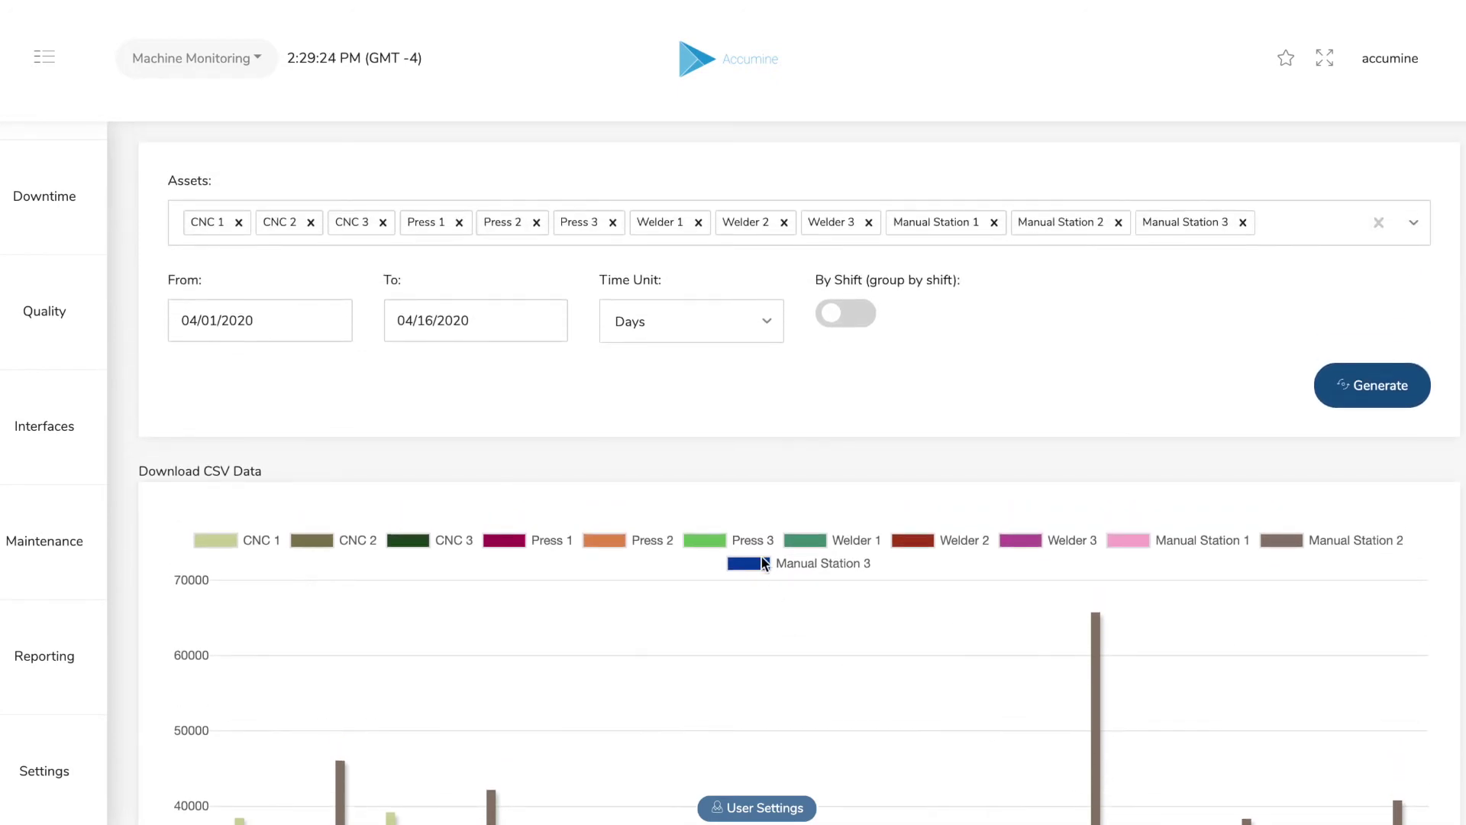
left_click(704, 327)
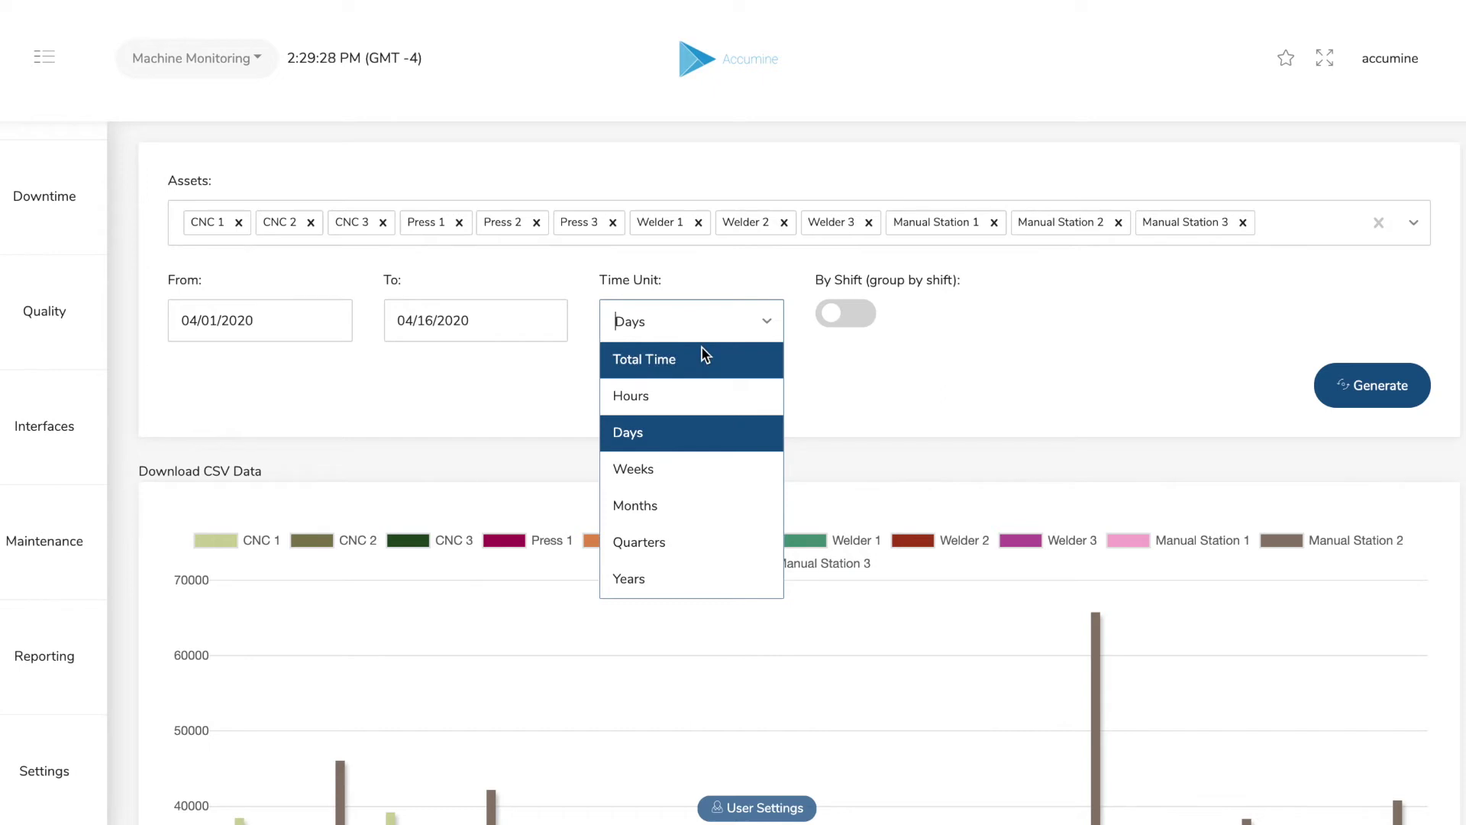
left_click(704, 357)
left_click(834, 315)
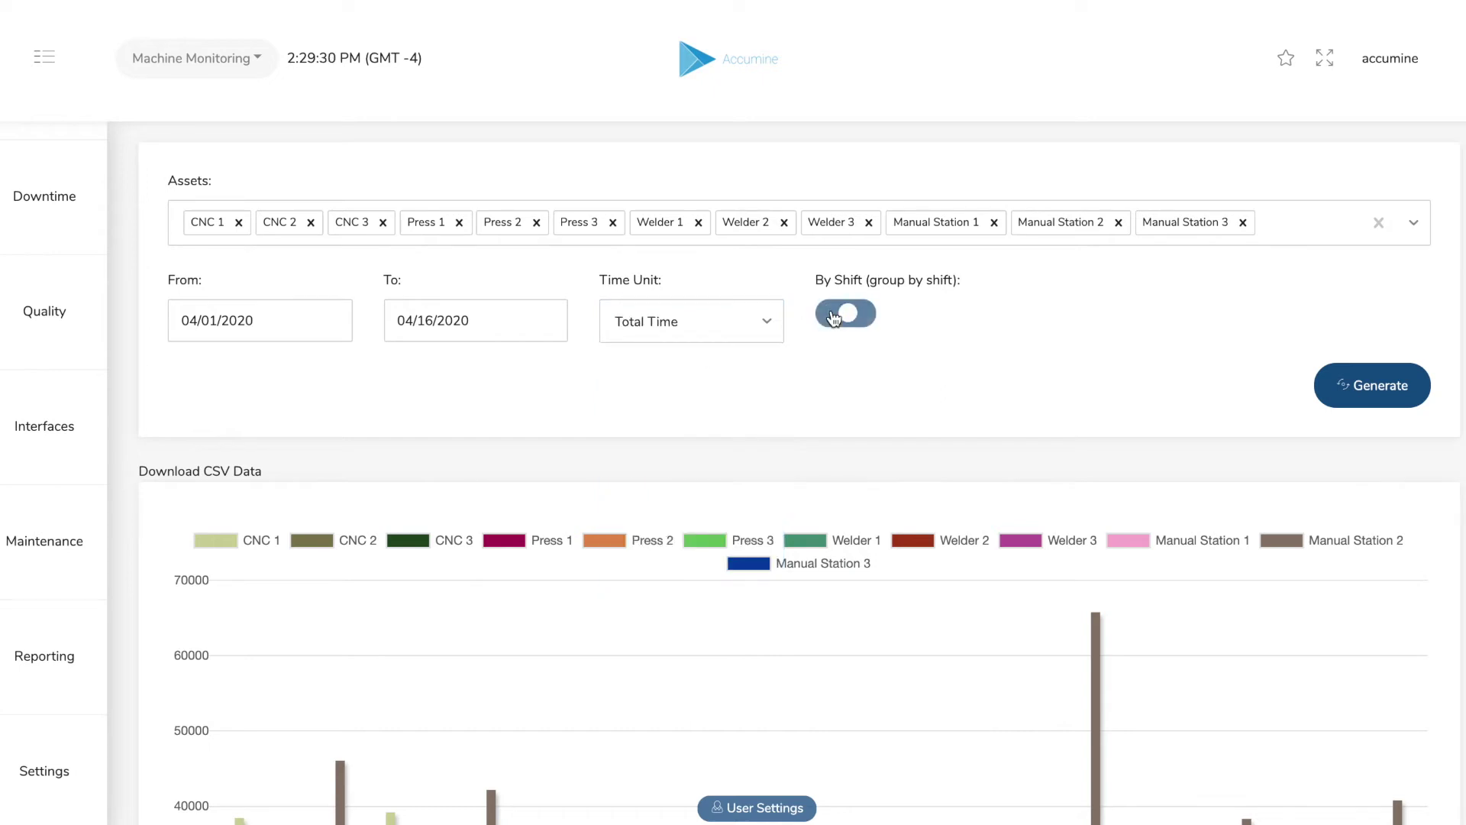
left_click(1372, 391)
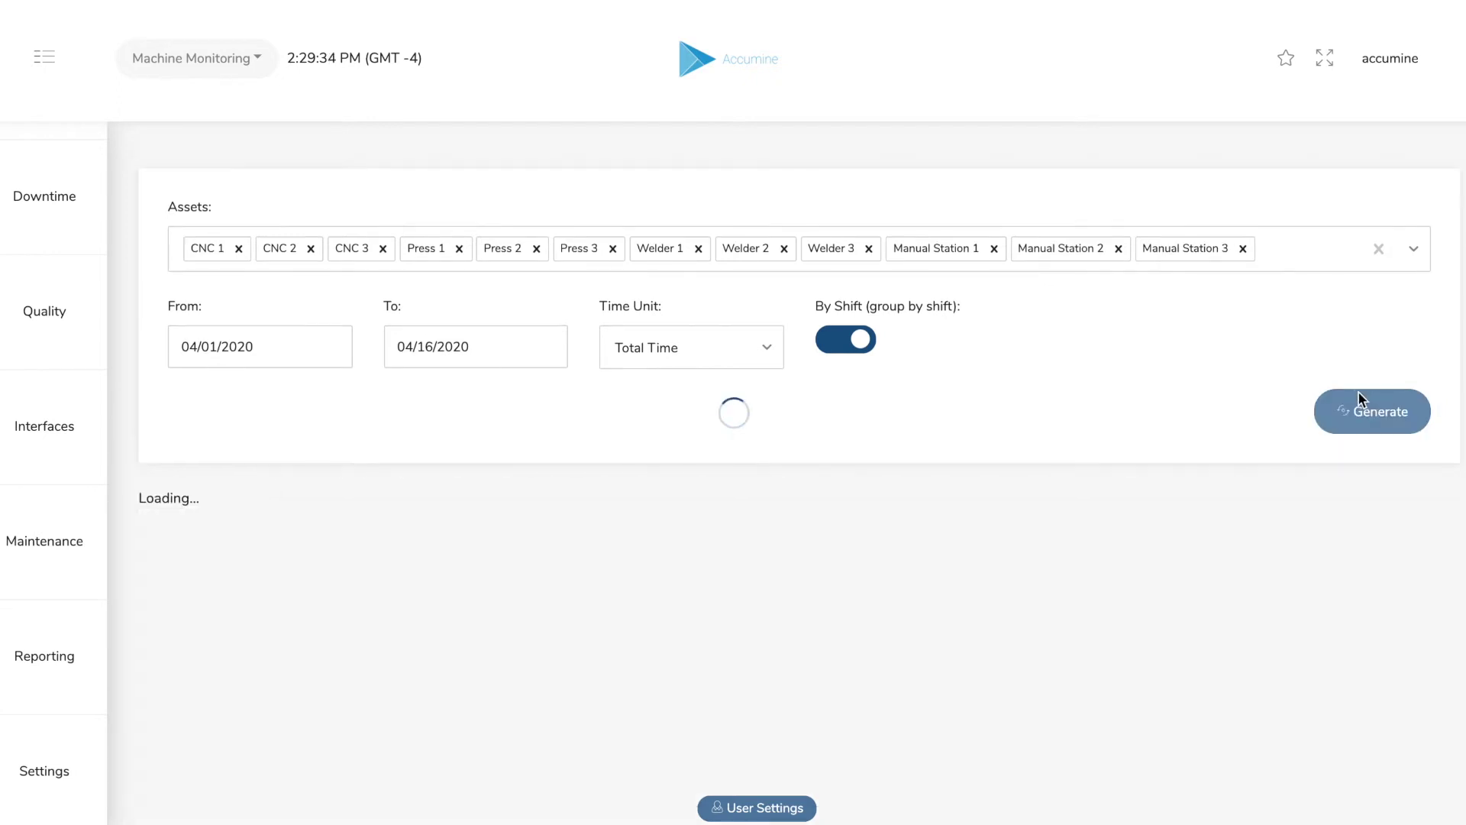
scroll(1273, 403, "down", 1)
scroll(1272, 411, "down", 2)
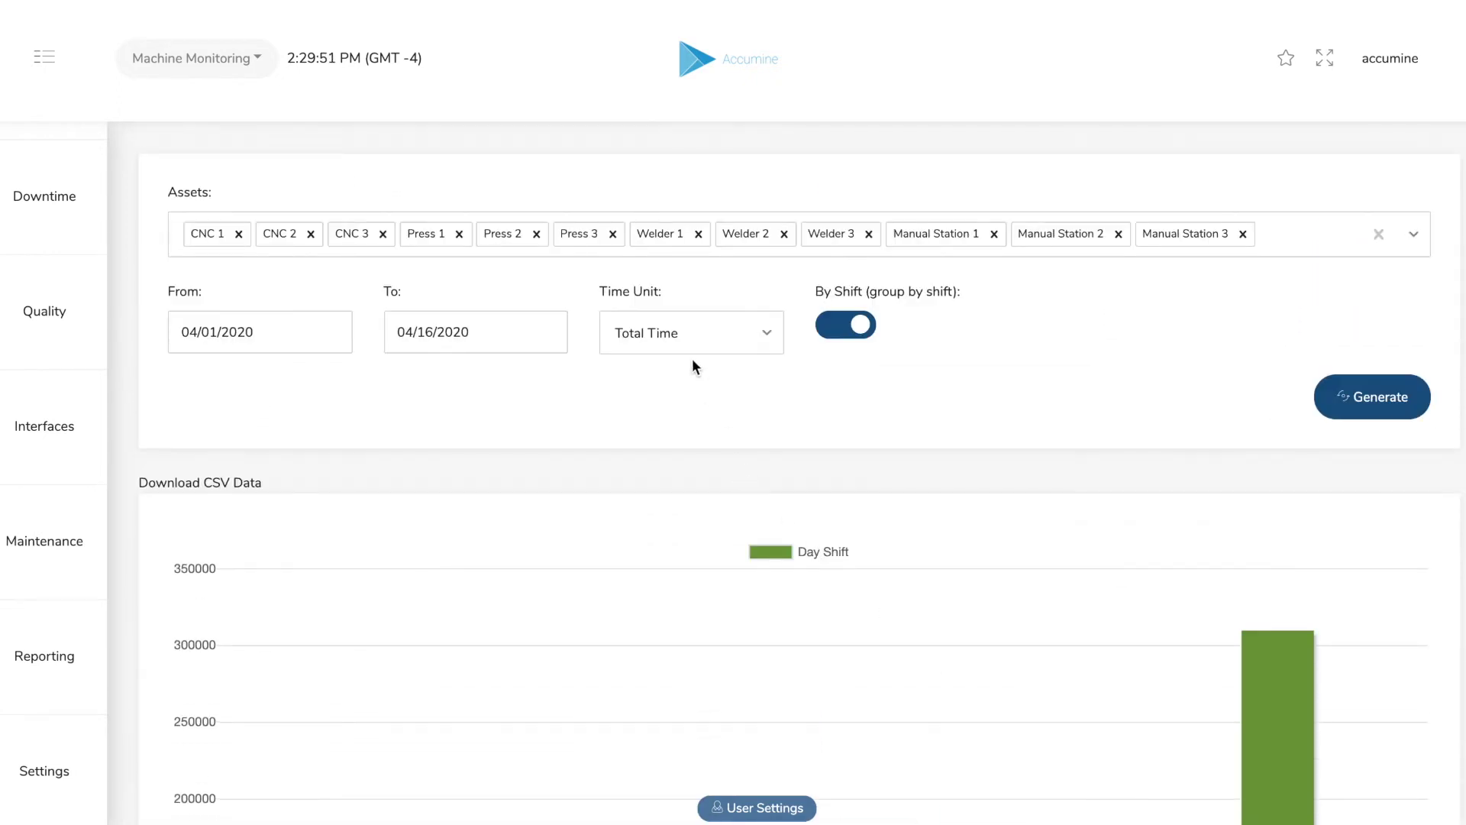
- Set the time unit to Weeks, regenerate the shift-grouped Parts report, and inspect the weekly part counts per asset
left_click(679, 338)
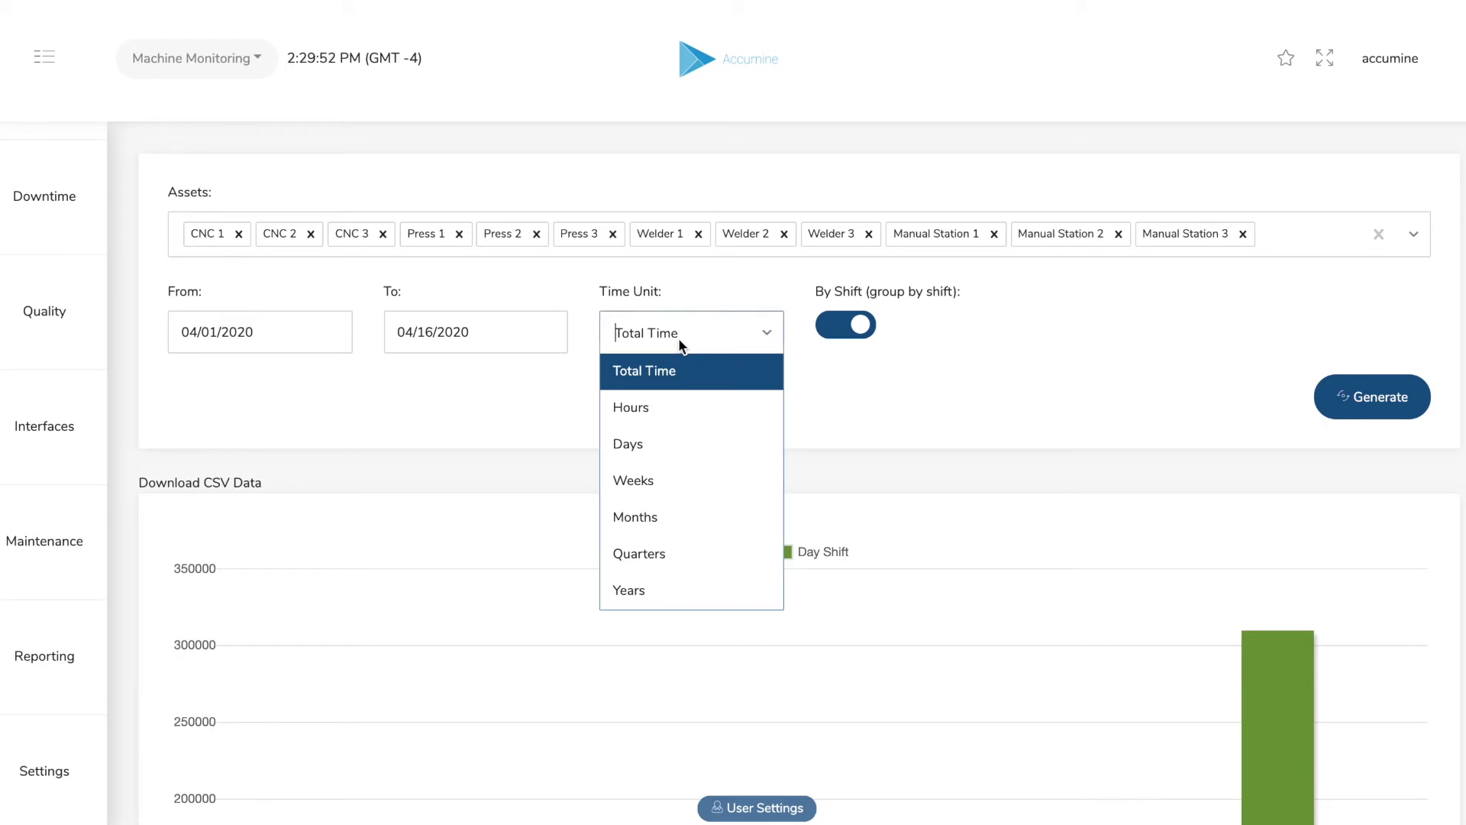
left_click(675, 467)
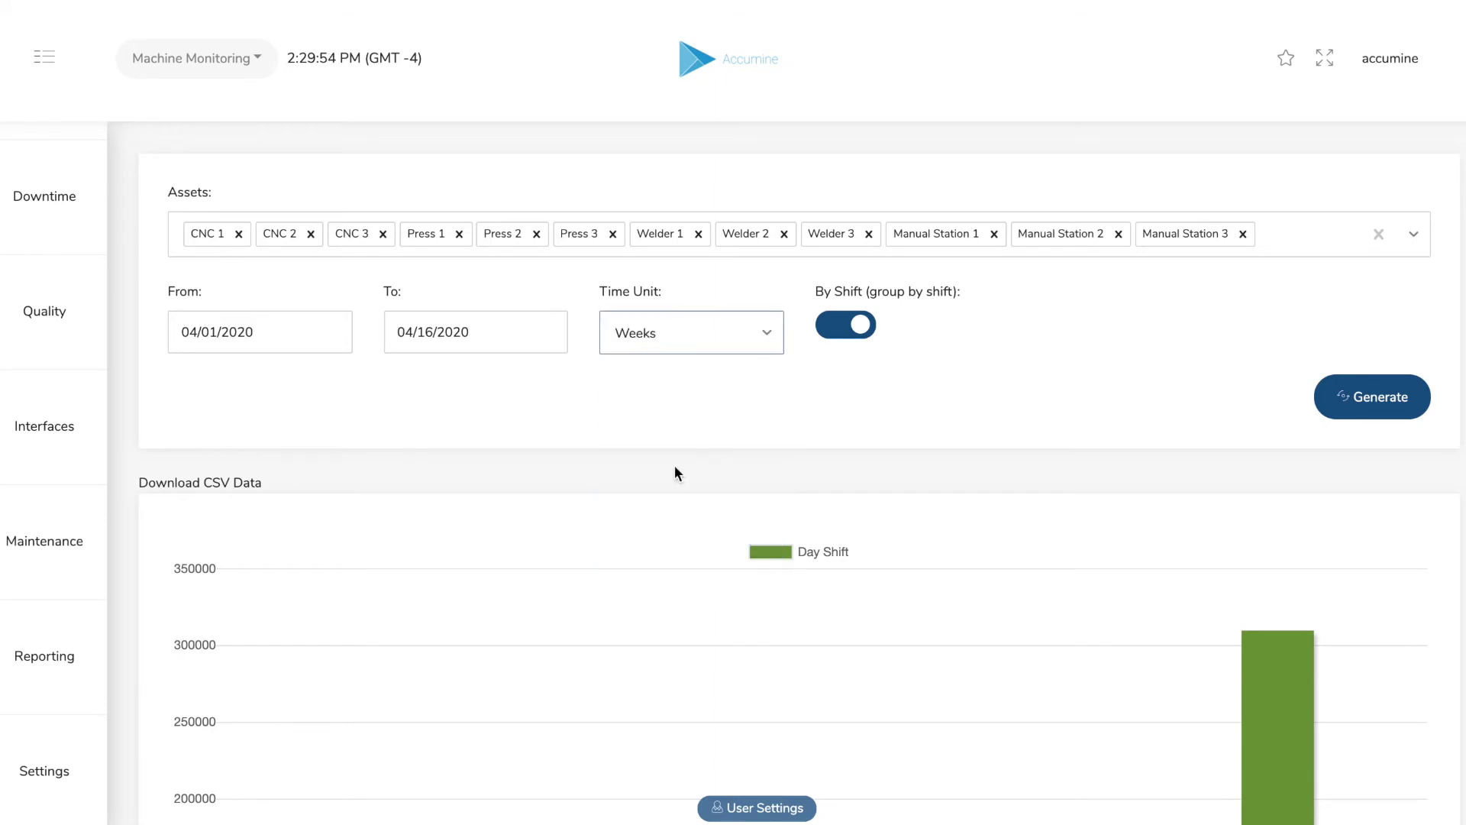
left_click(1355, 401)
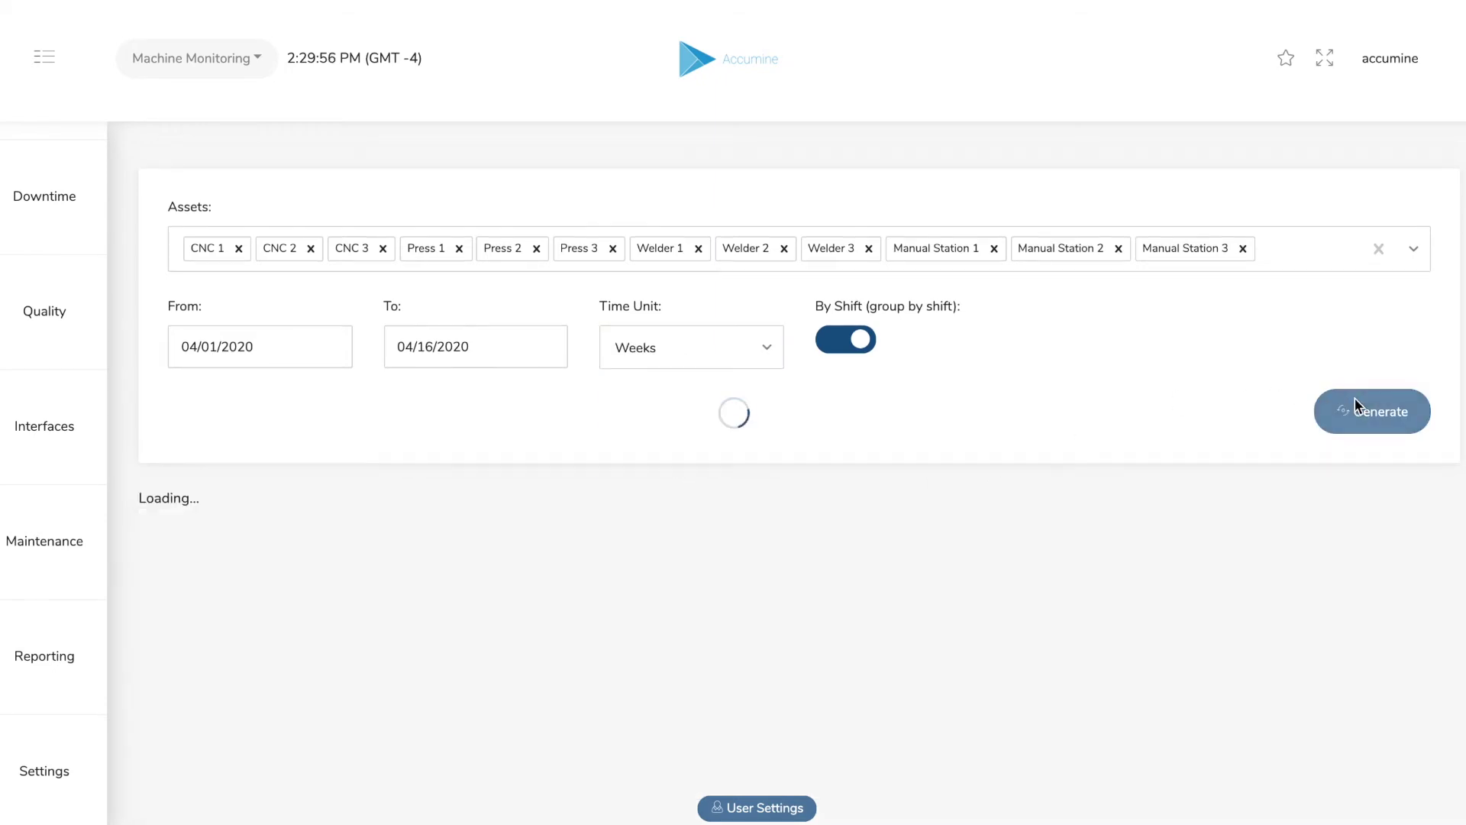
scroll(1284, 416, "down", 5)
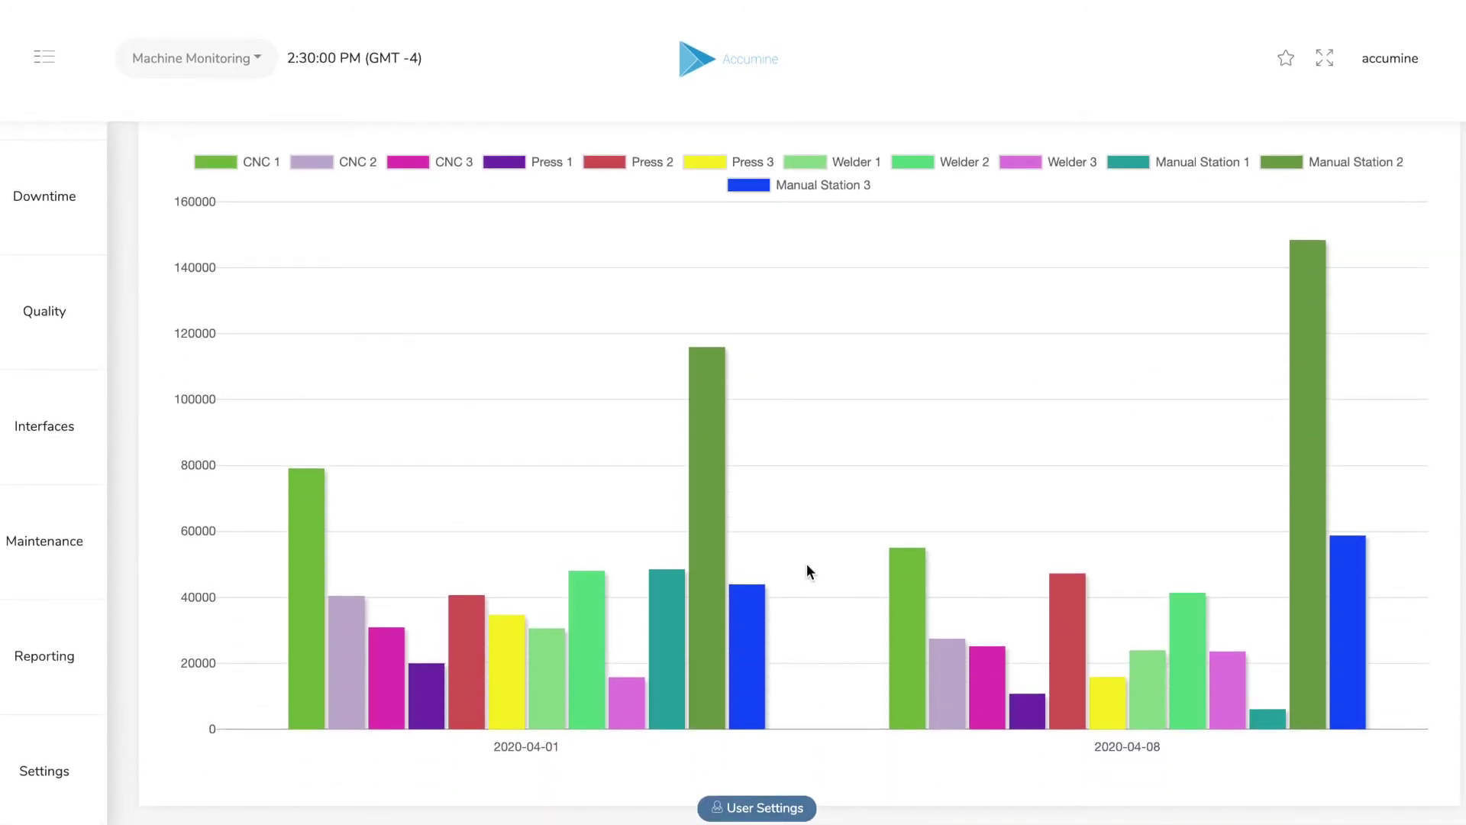
mouse_move(736, 636)
mouse_move(690, 659)
scroll(605, 475, "up", 1)
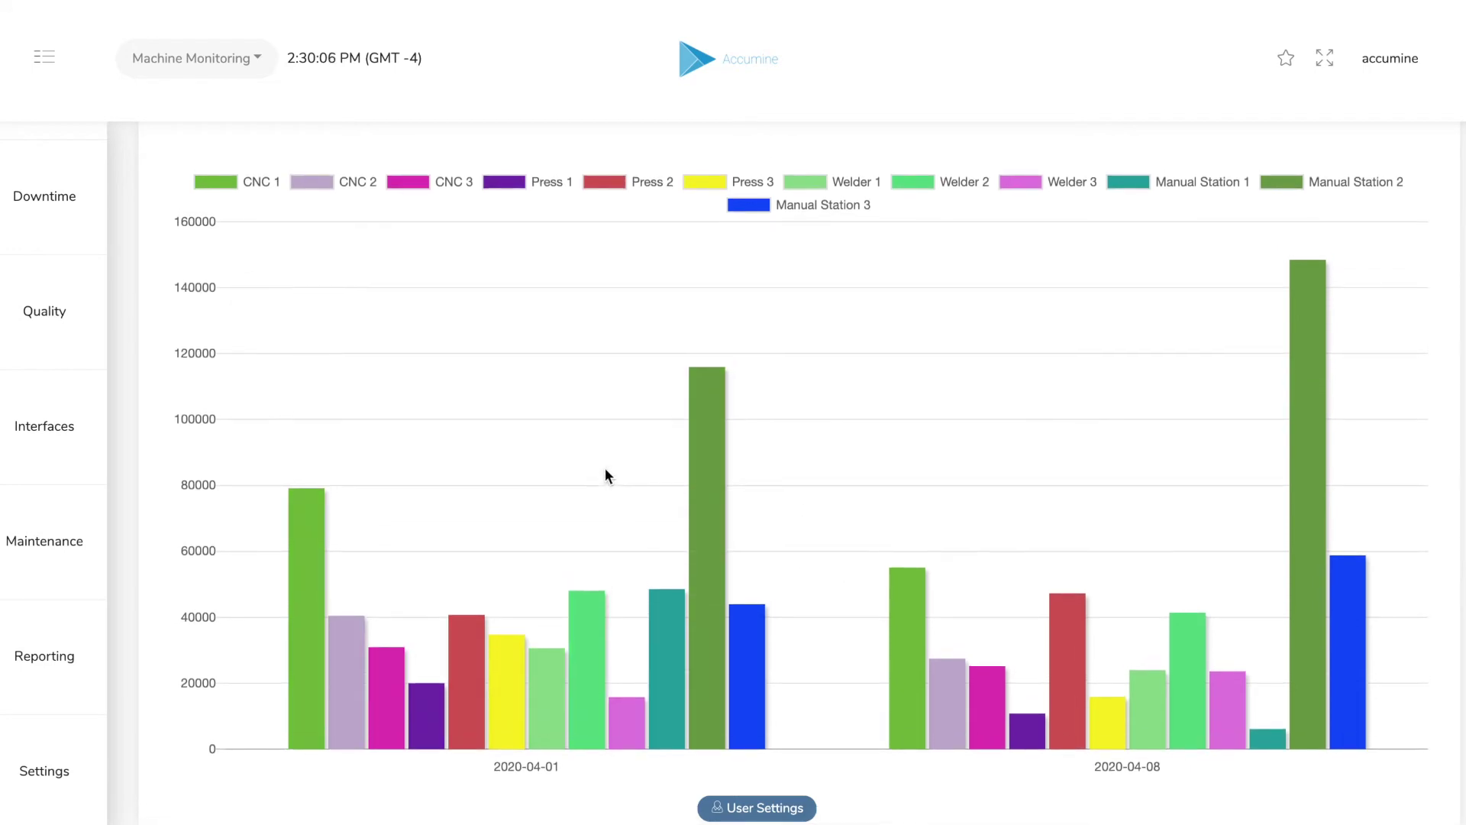
scroll(606, 473, "up", 3)
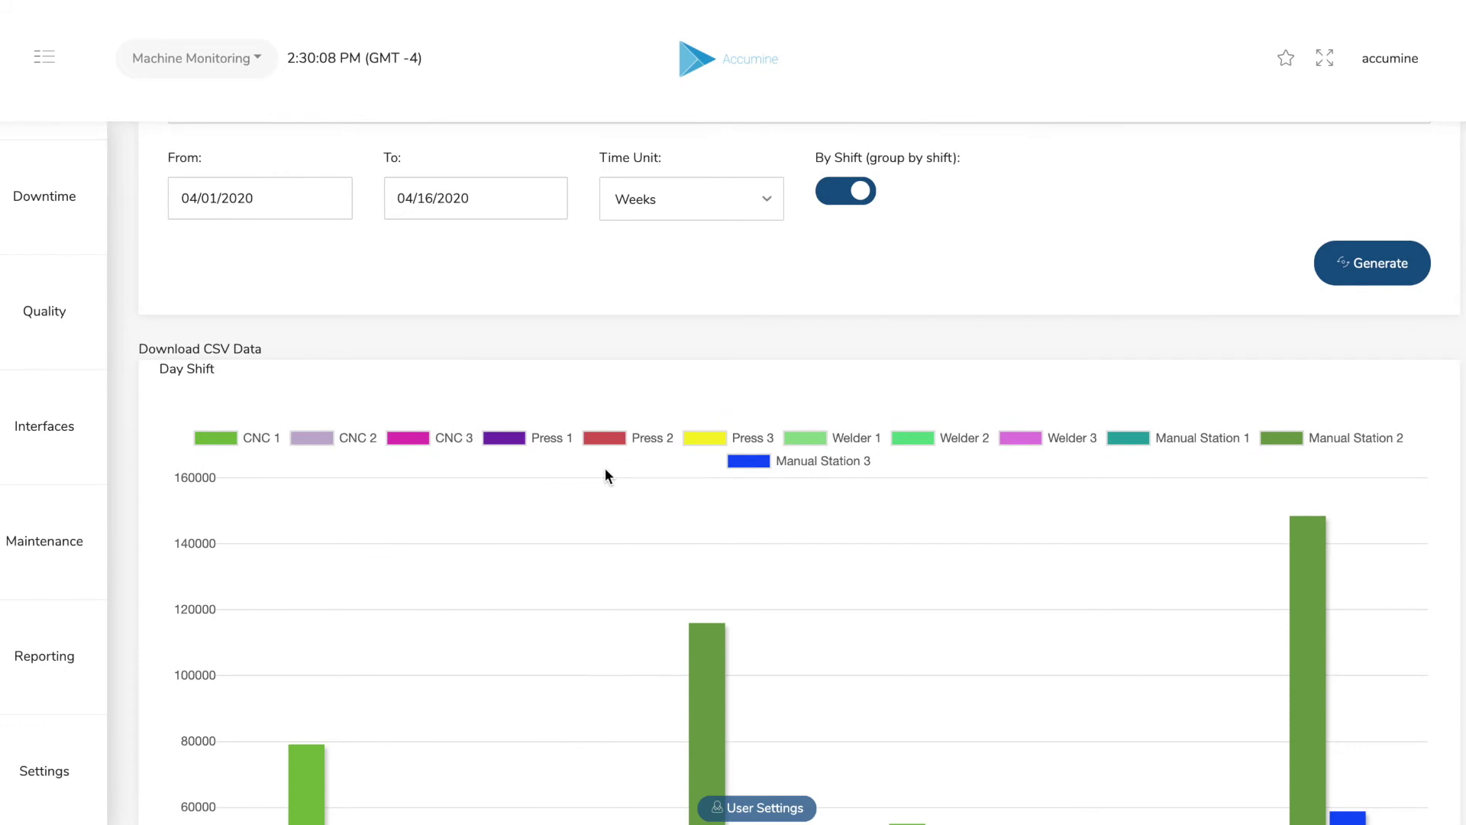
scroll(604, 475, "up", 2)
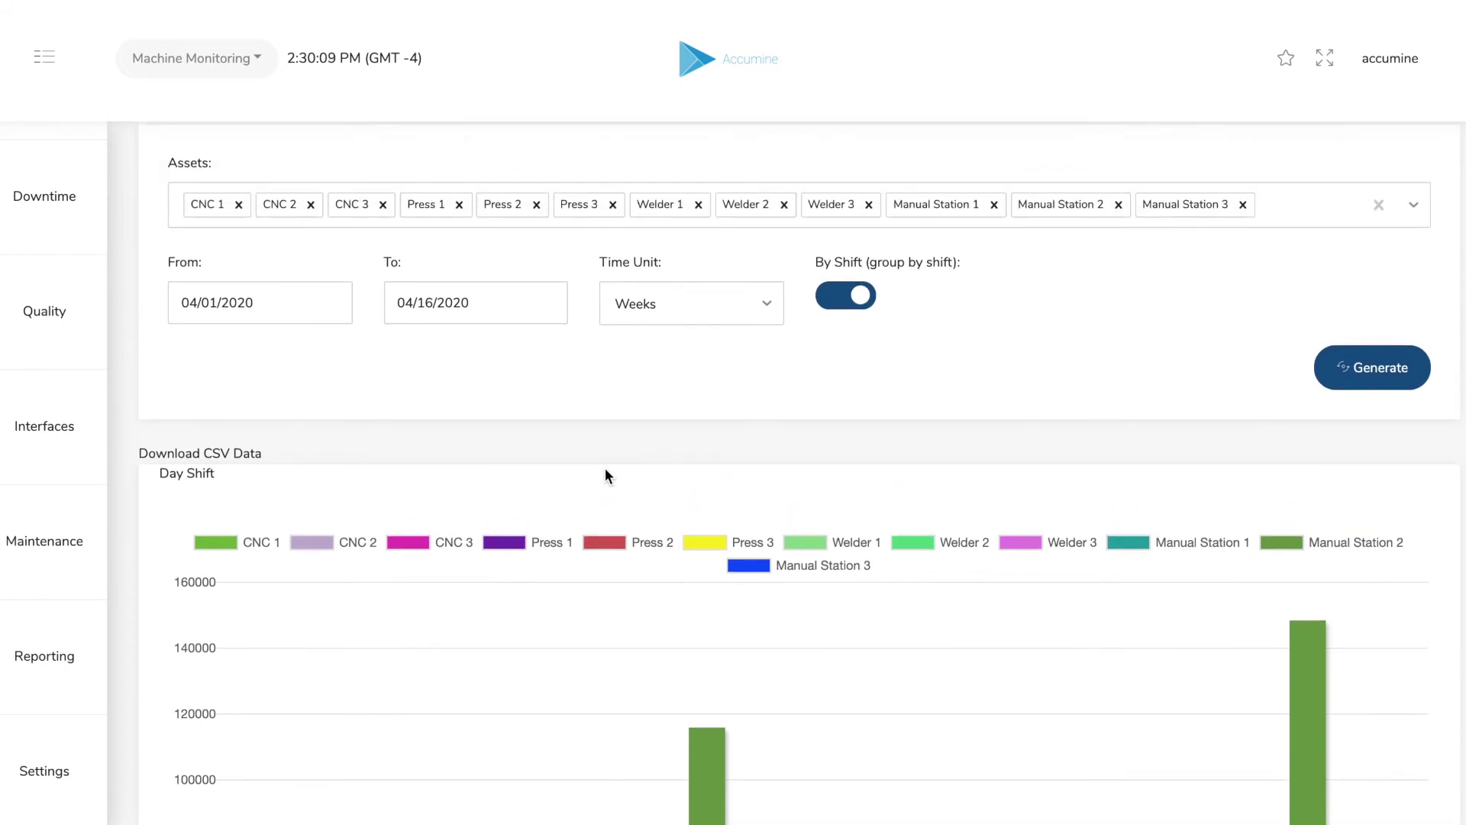
- Open the Utilization report and set its start date to 04/01/2020
left_click(18, 662)
left_click(202, 411)
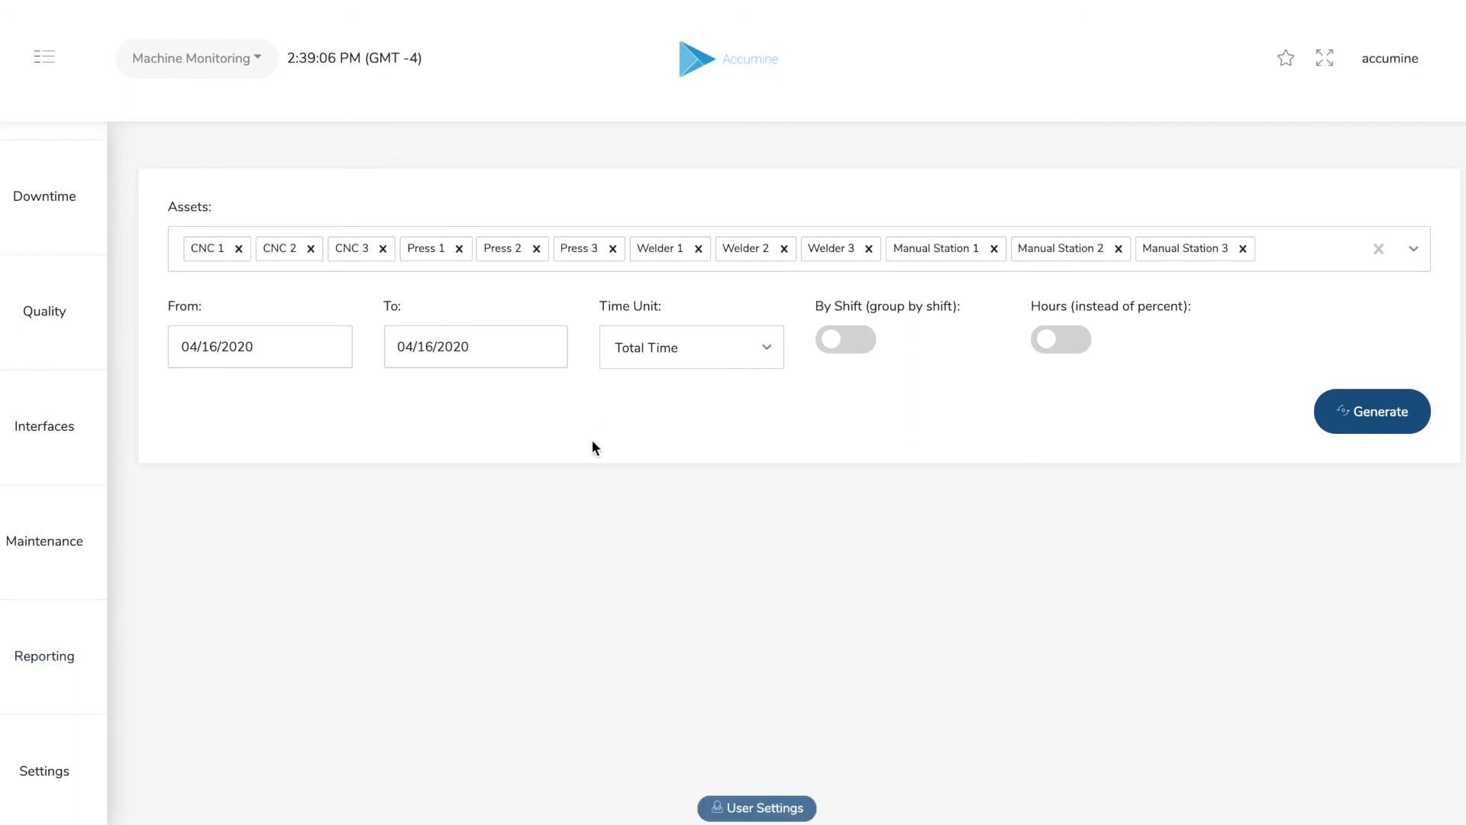
left_click(277, 342)
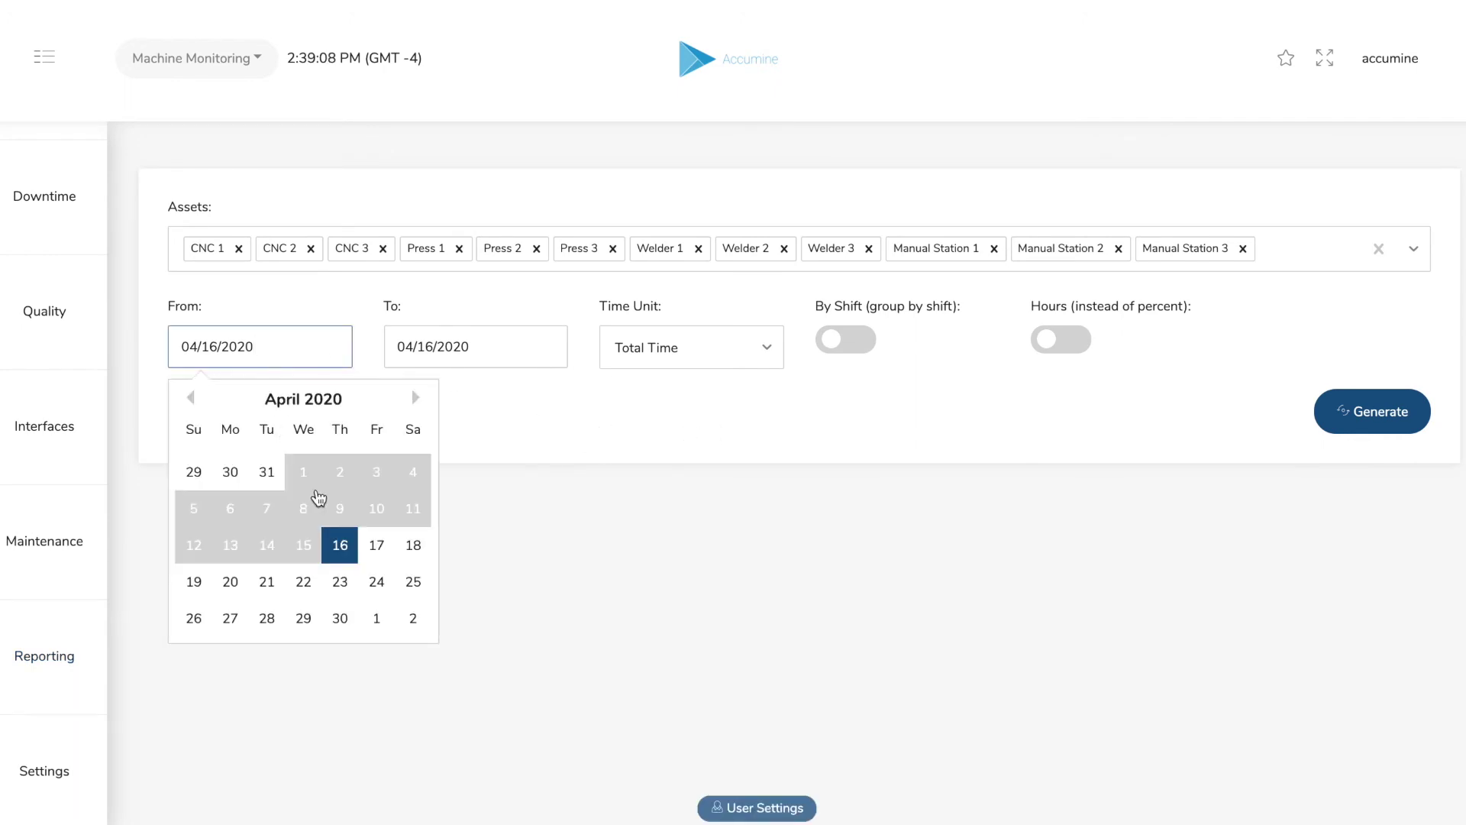
left_click(310, 475)
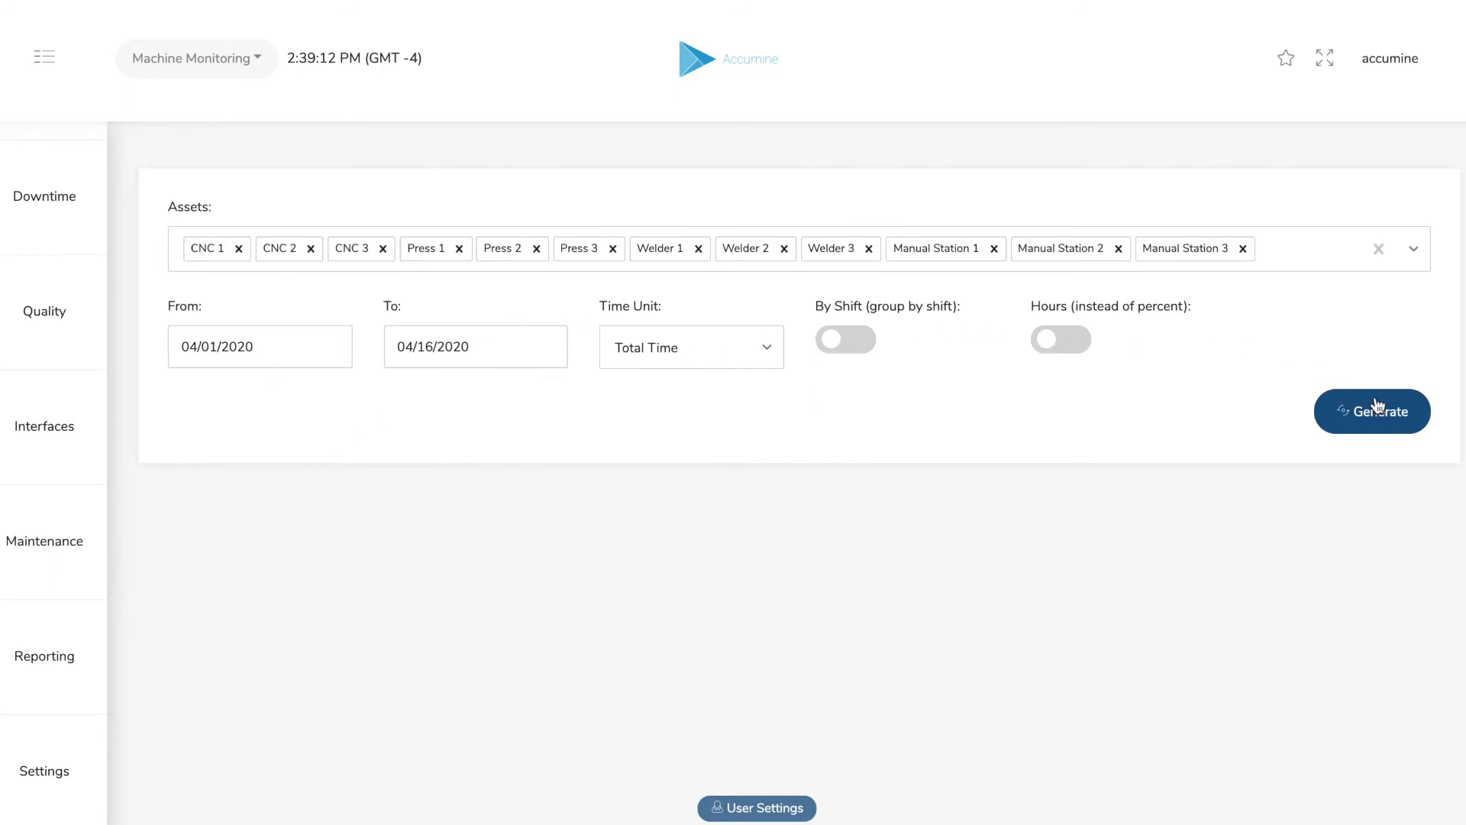
- Generate the Utilization report for all assets and review the utilization percentages in the chart
left_click(1399, 416)
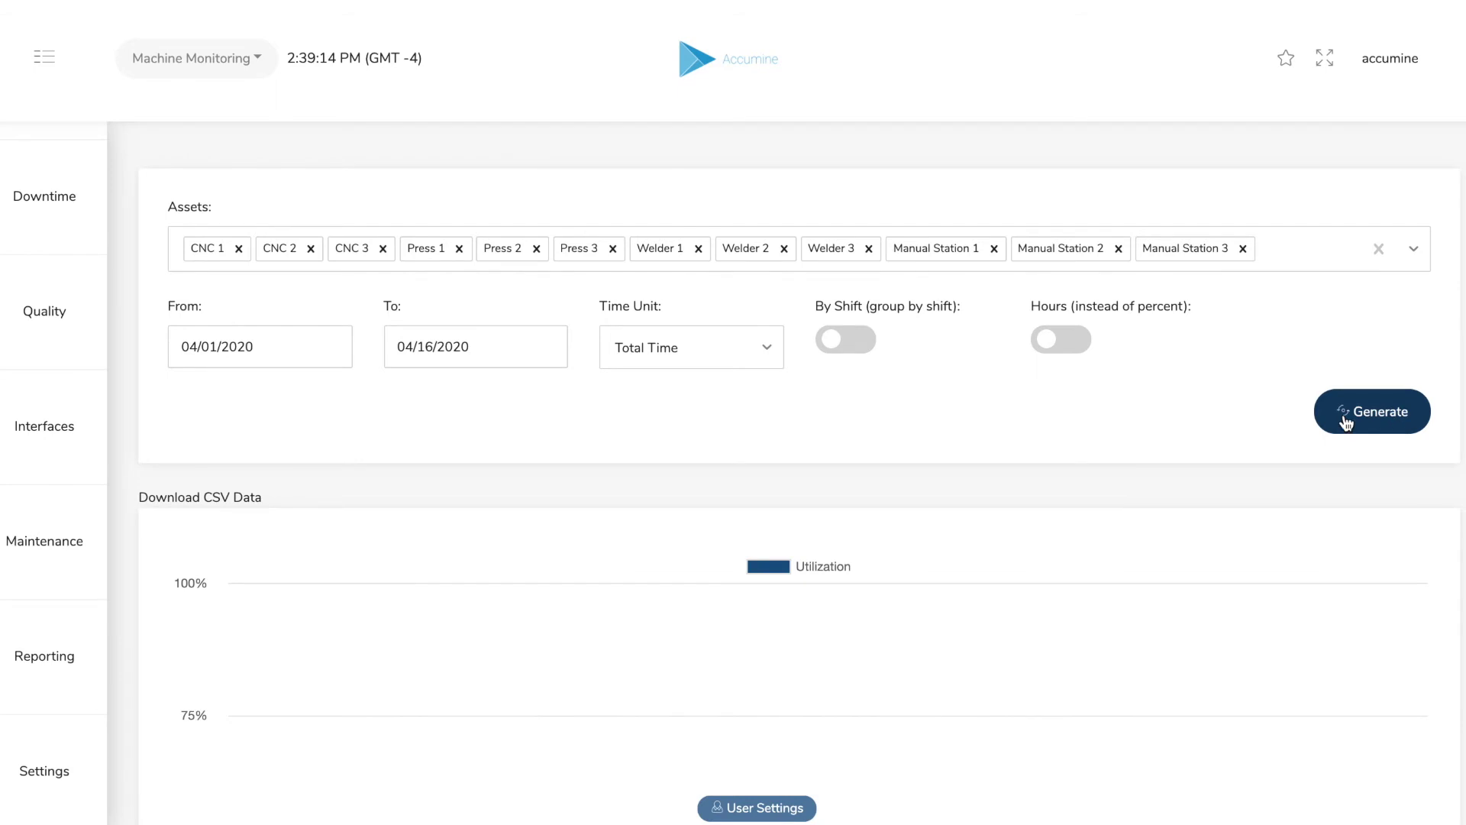
scroll(1153, 424, "down", 1)
scroll(1153, 425, "down", 5)
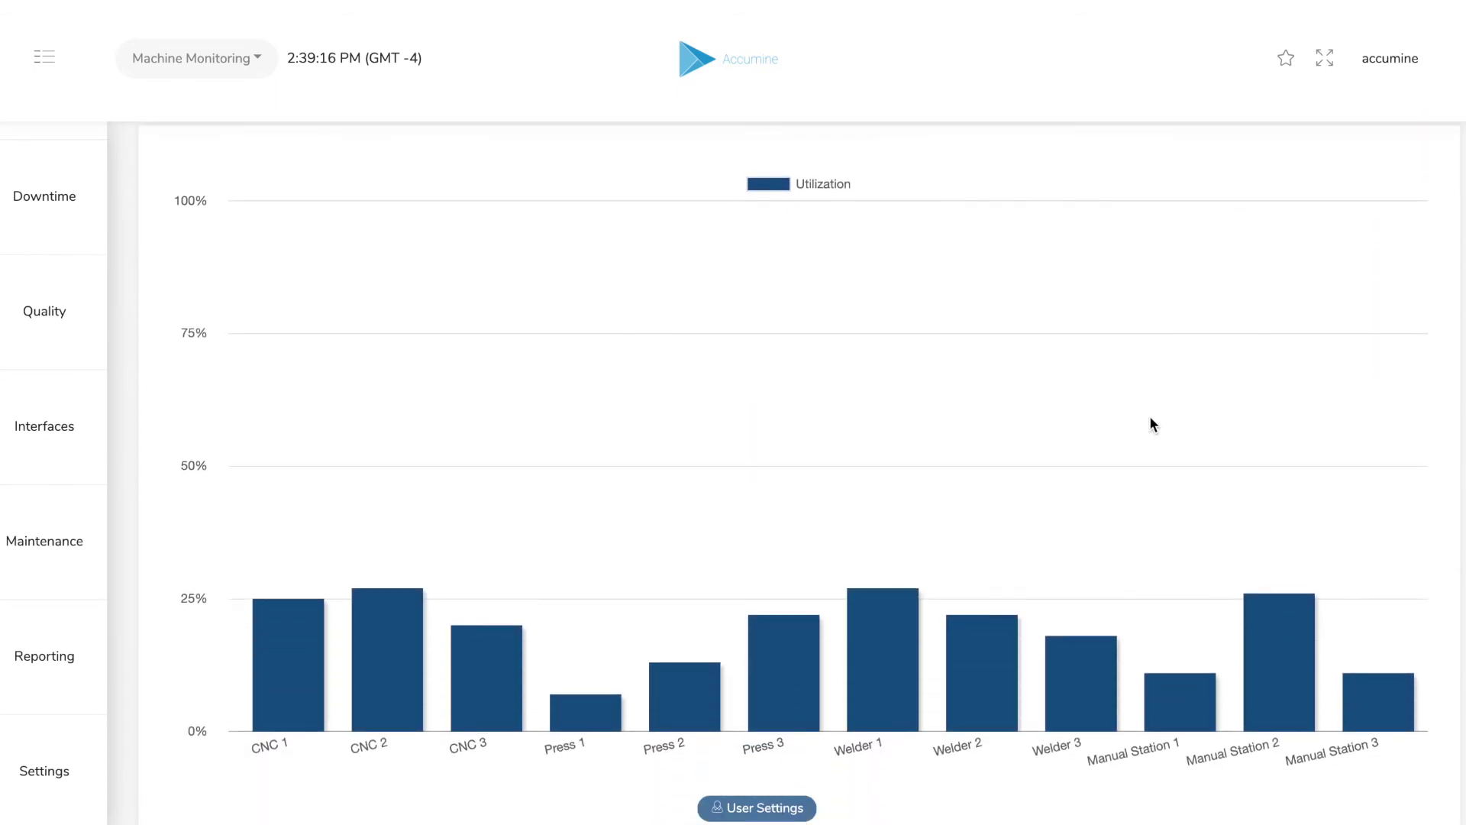
mouse_move(992, 644)
- Switch the Utilization report to hours instead of percent, regenerate it, and view the chart
scroll(1138, 456, "up", 4)
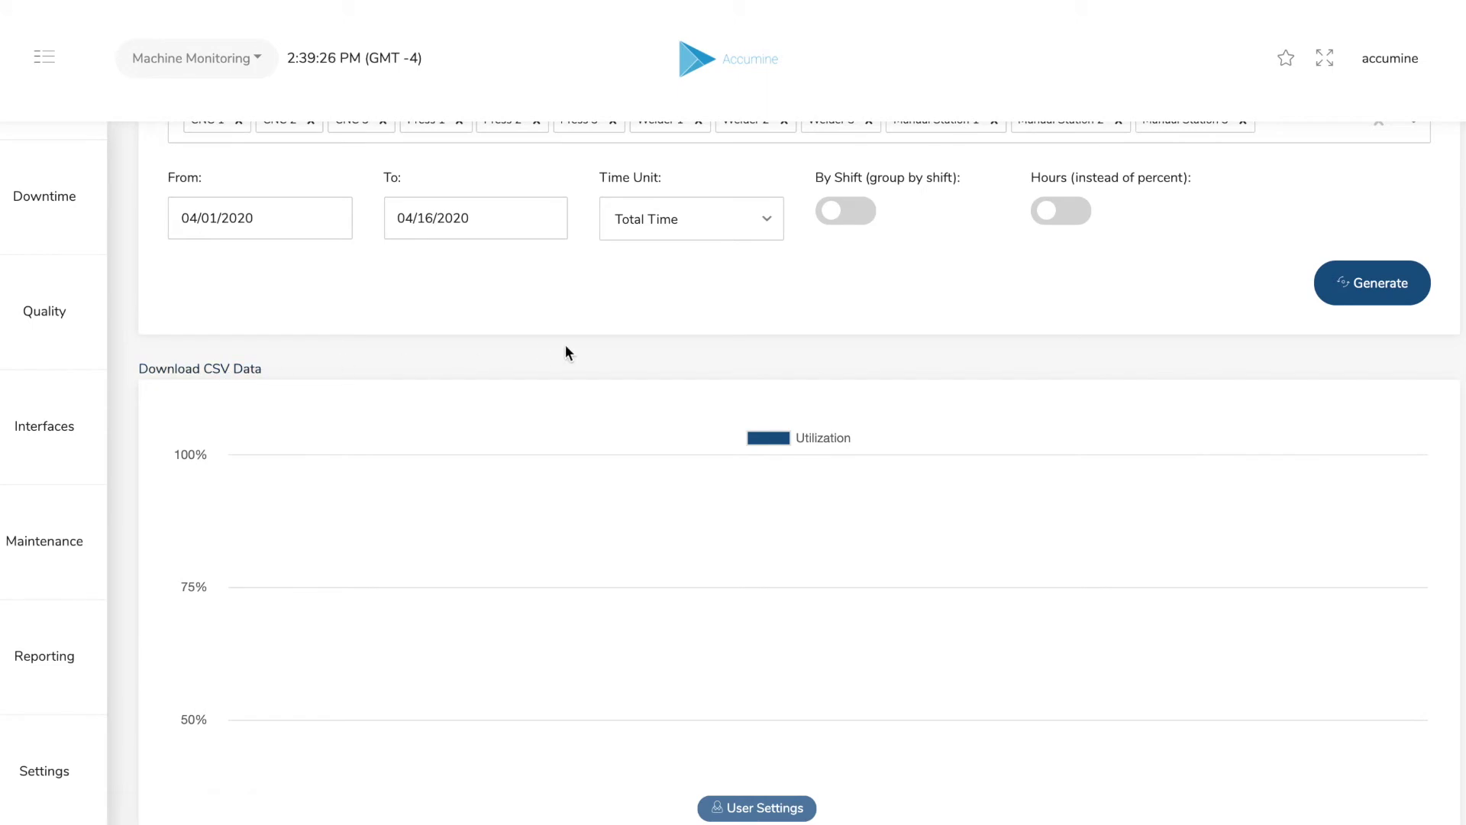
scroll(880, 366, "up", 1)
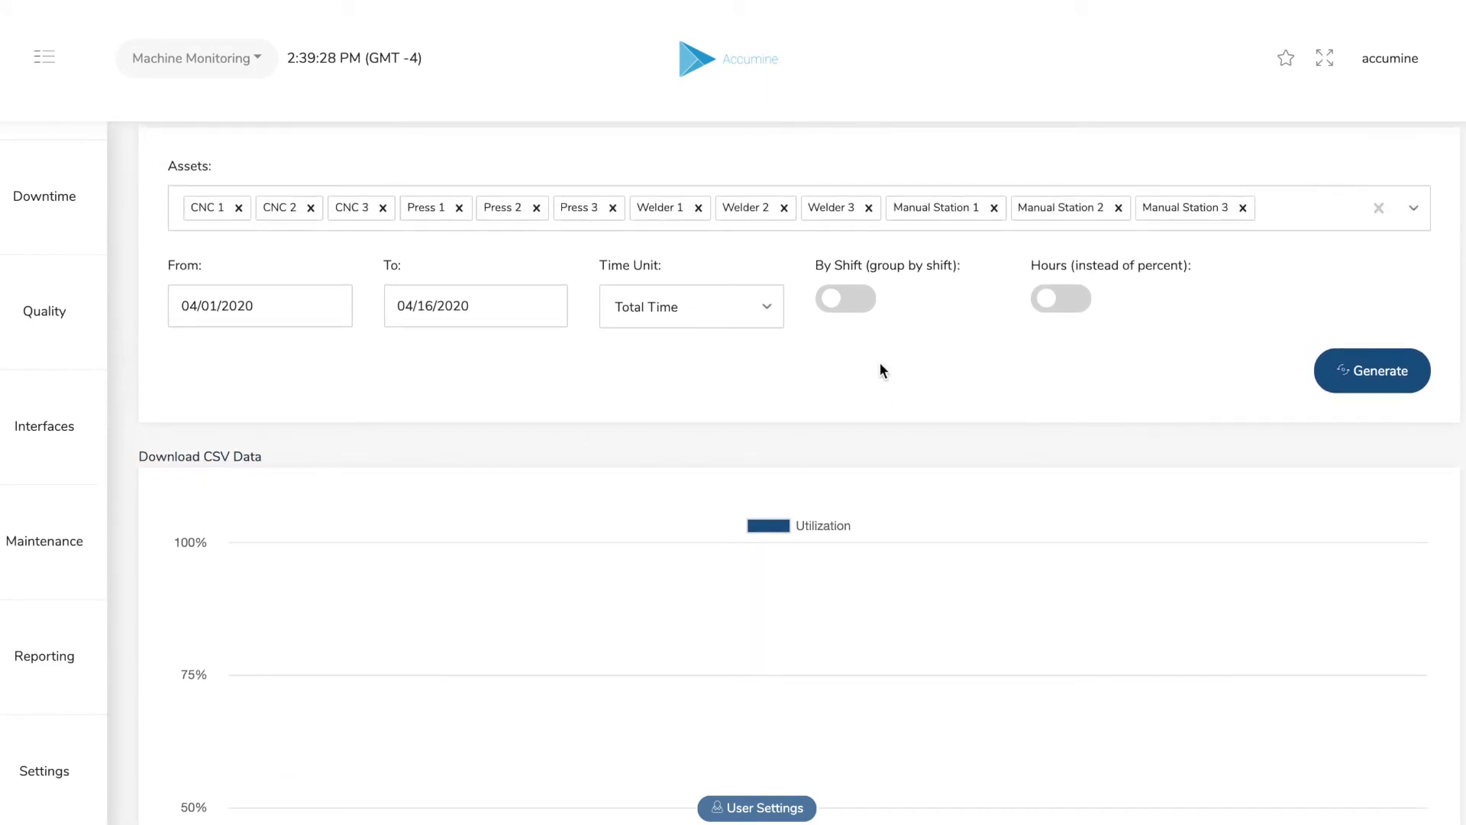
left_click(1049, 306)
left_click(1338, 365)
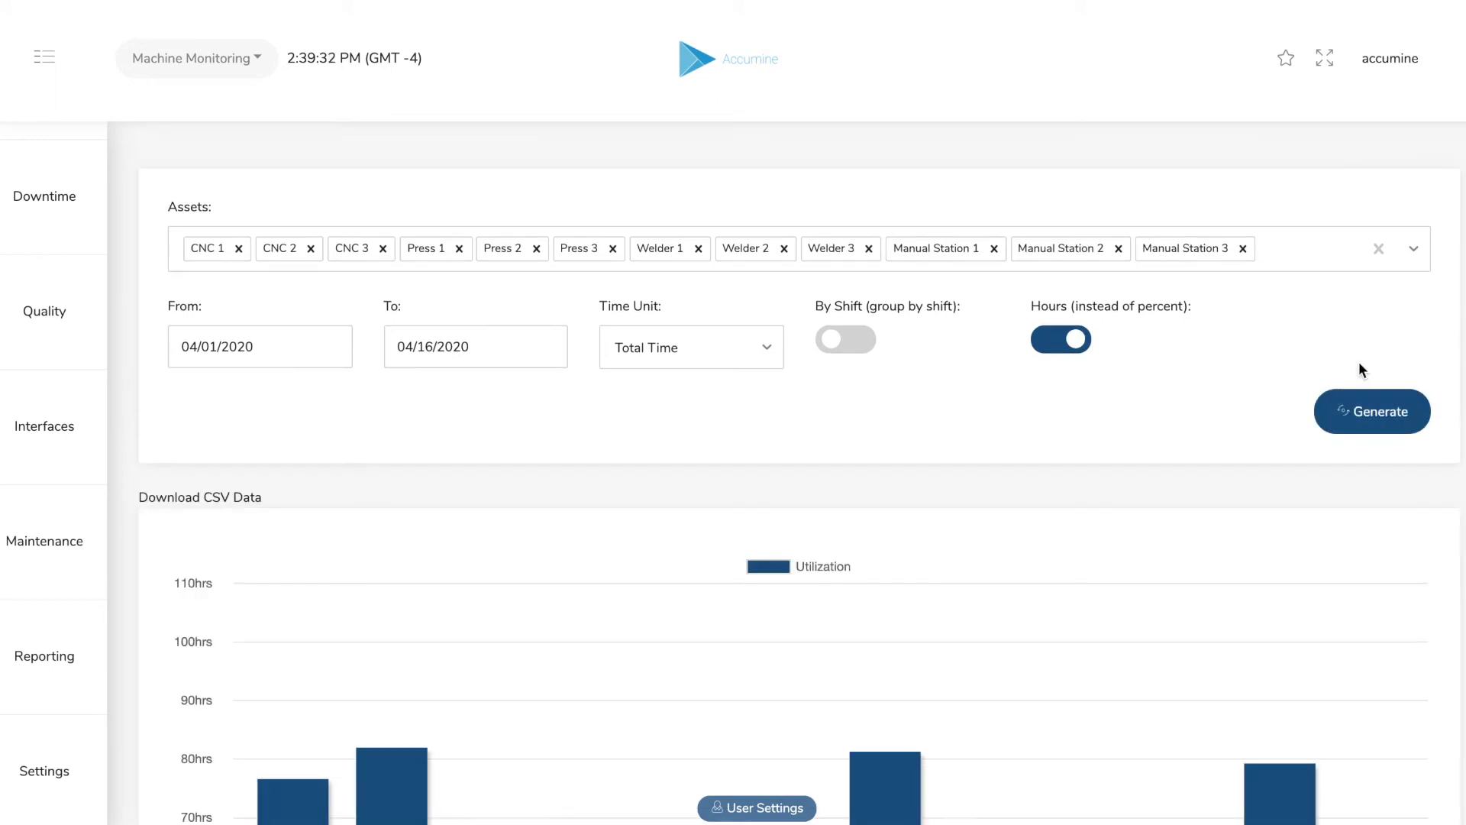
scroll(1135, 416, "down", 3)
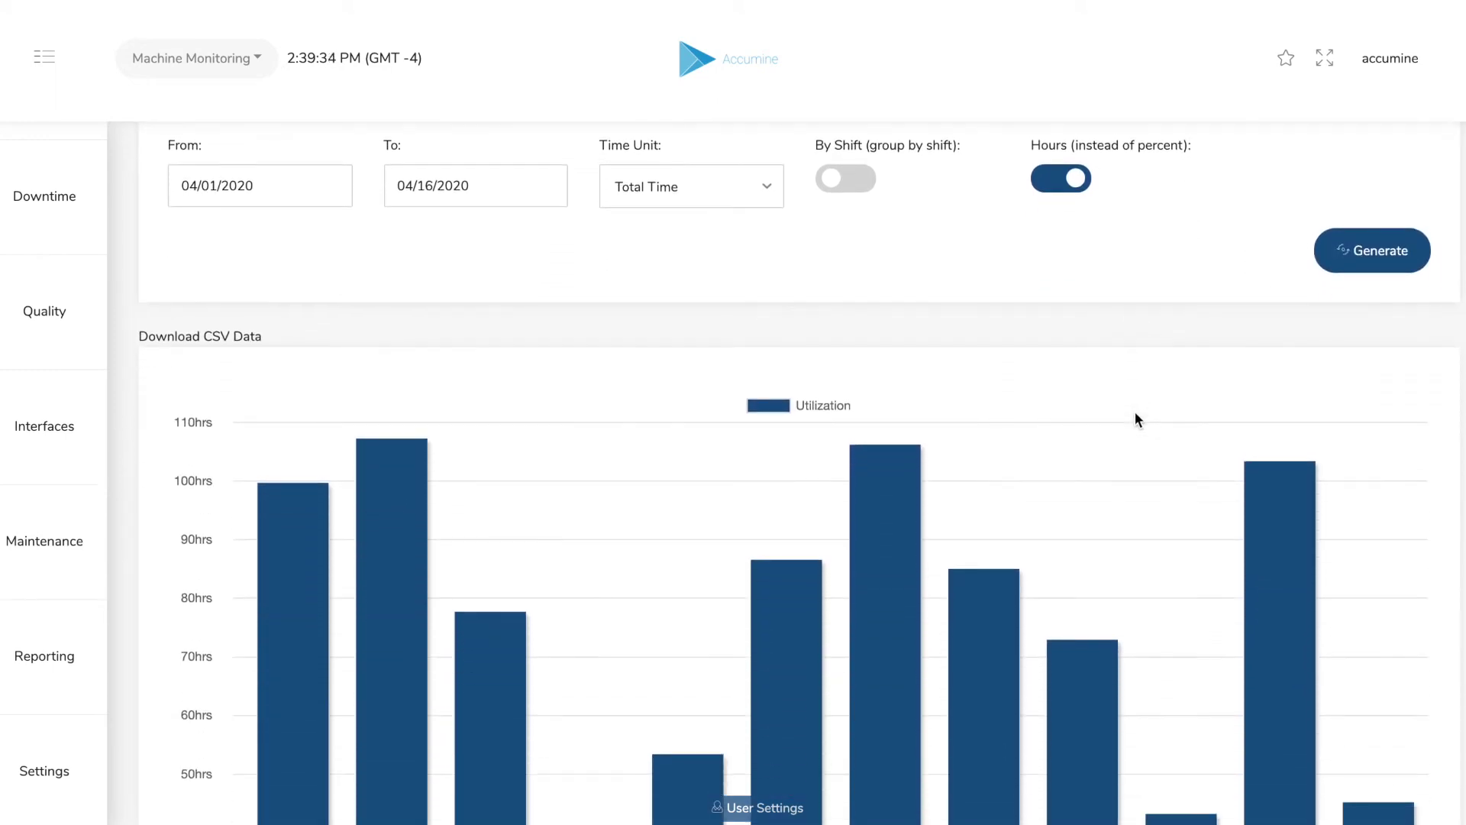
- Group the Utilization report by shift, regenerate it, and review the utilization hours per asset
scroll(1135, 416, "up", 3)
left_click(858, 310)
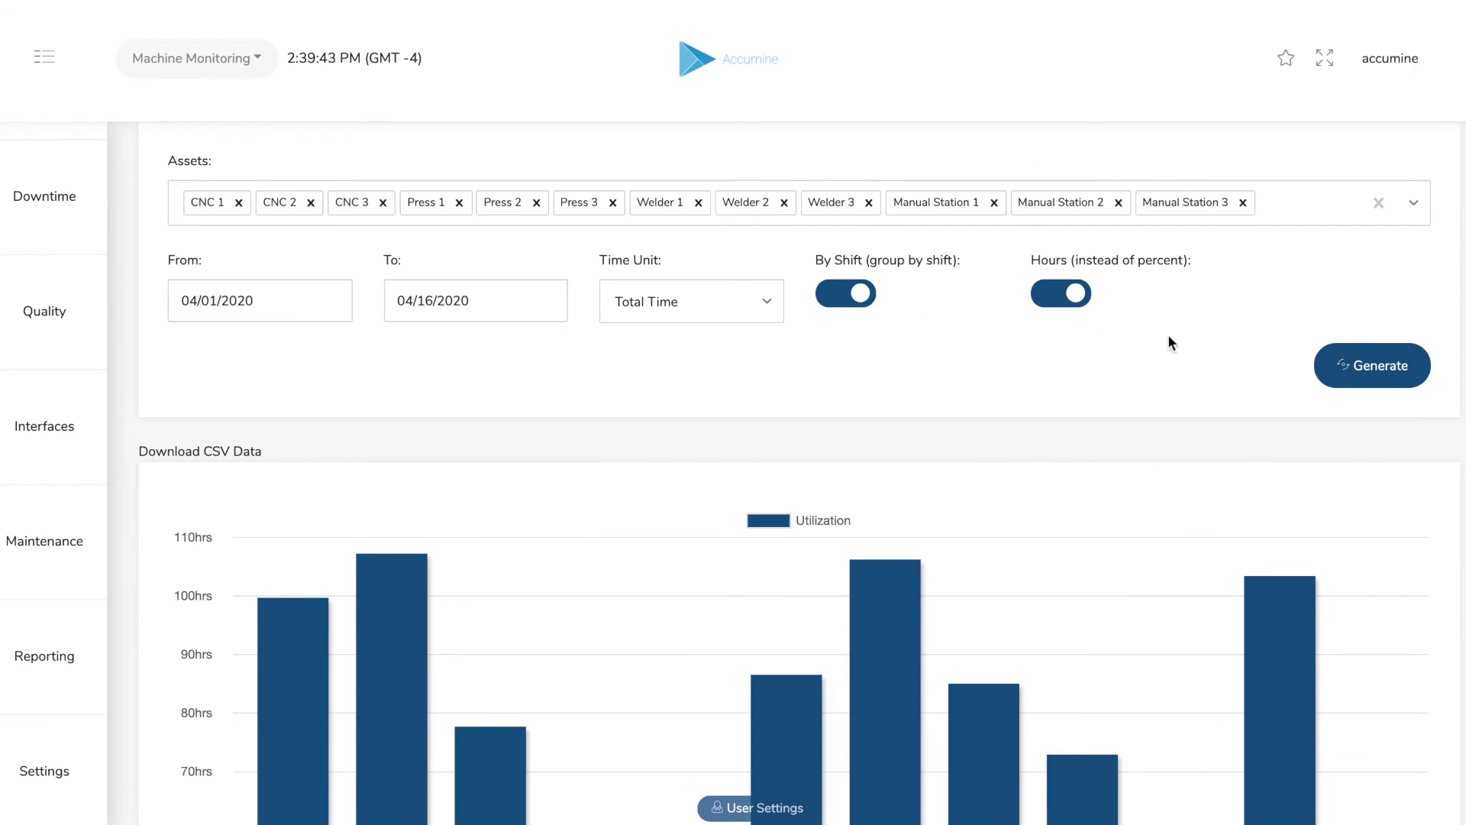
left_click(1342, 363)
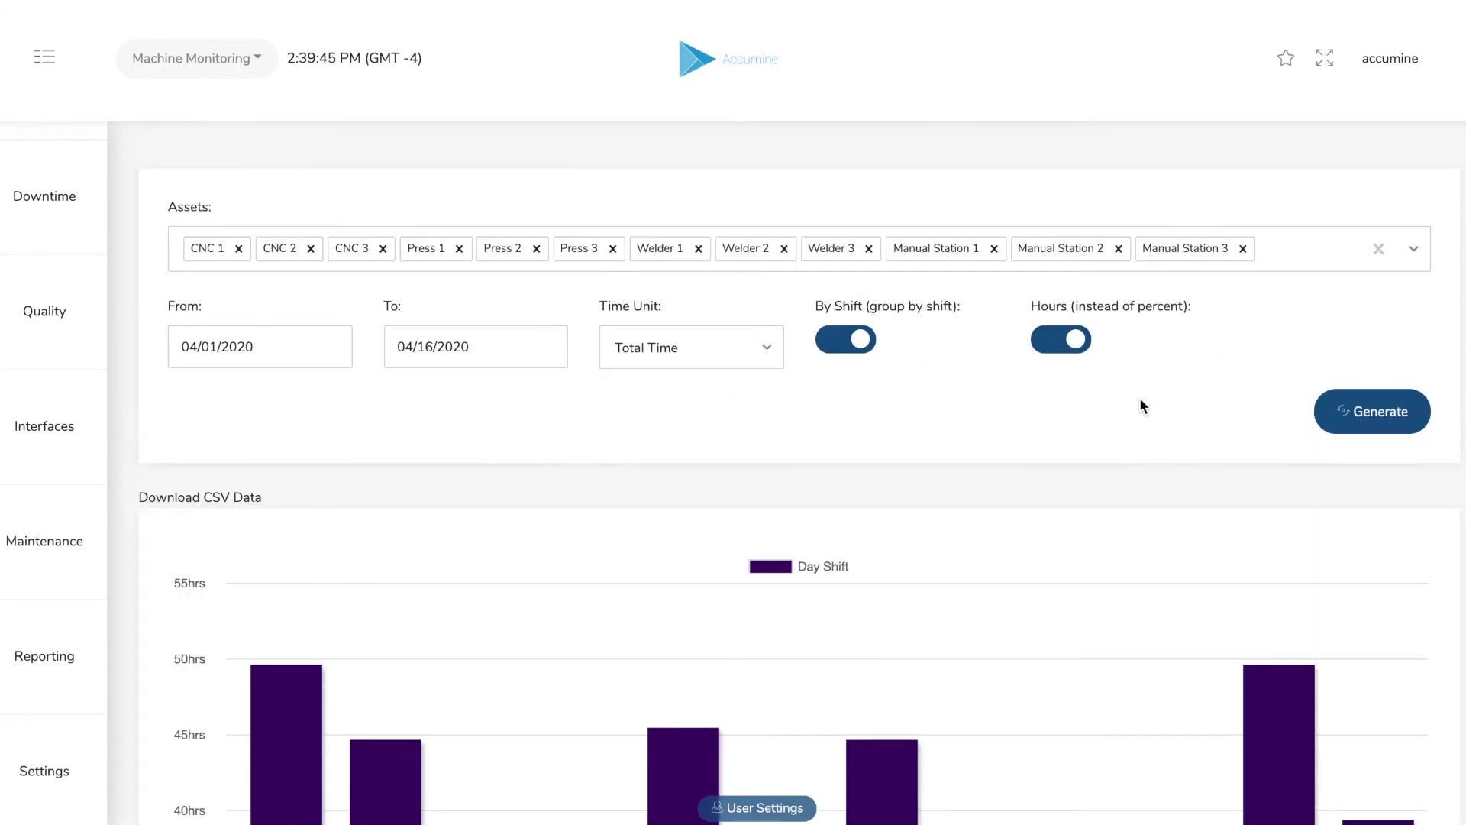
scroll(1140, 399, "down", 5)
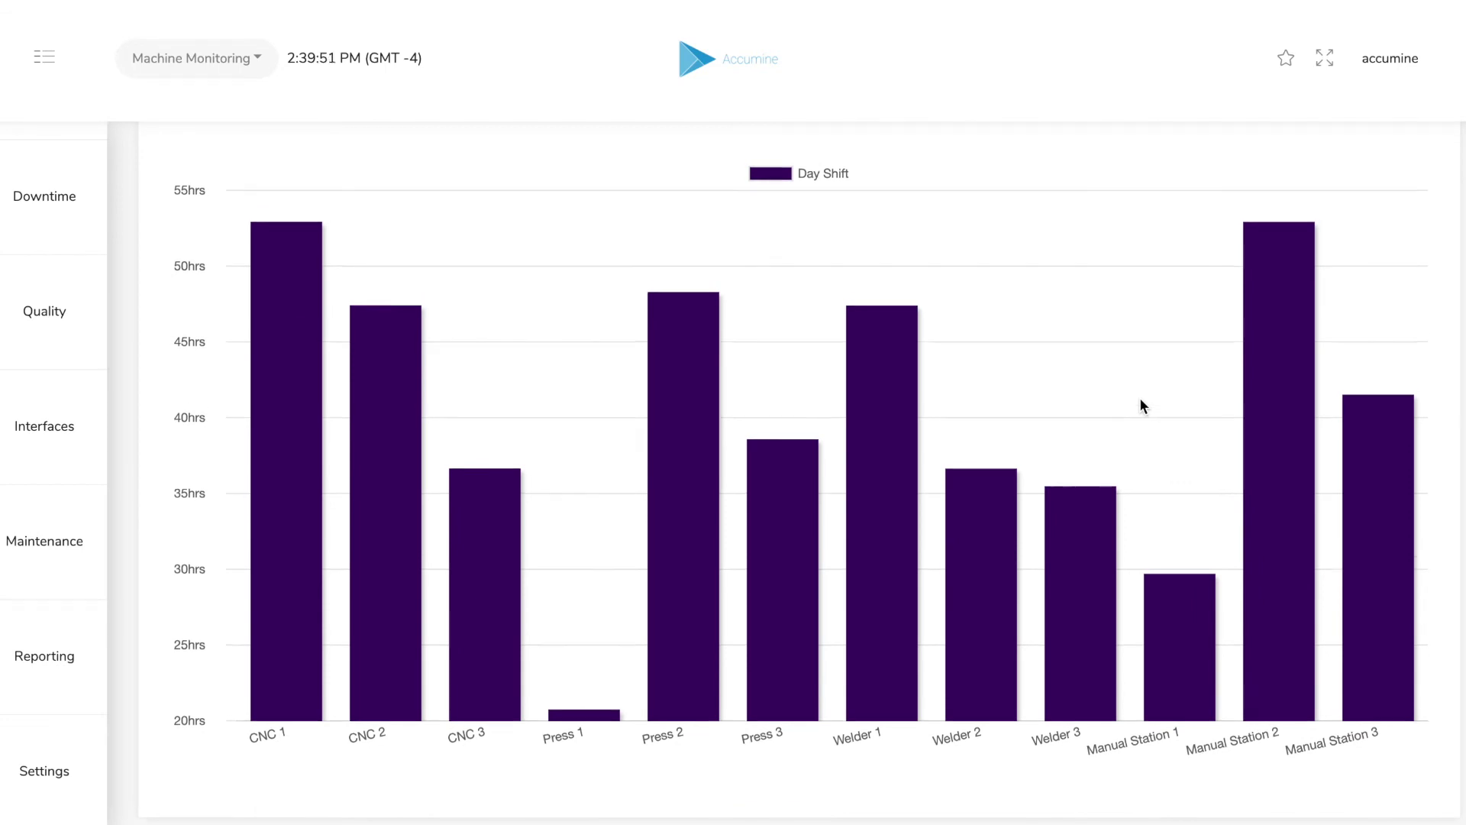
- Set the Utilization report's time unit to Weeks, regenerate it, and inspect the weekly hours per asset
scroll(1140, 399, "up", 5)
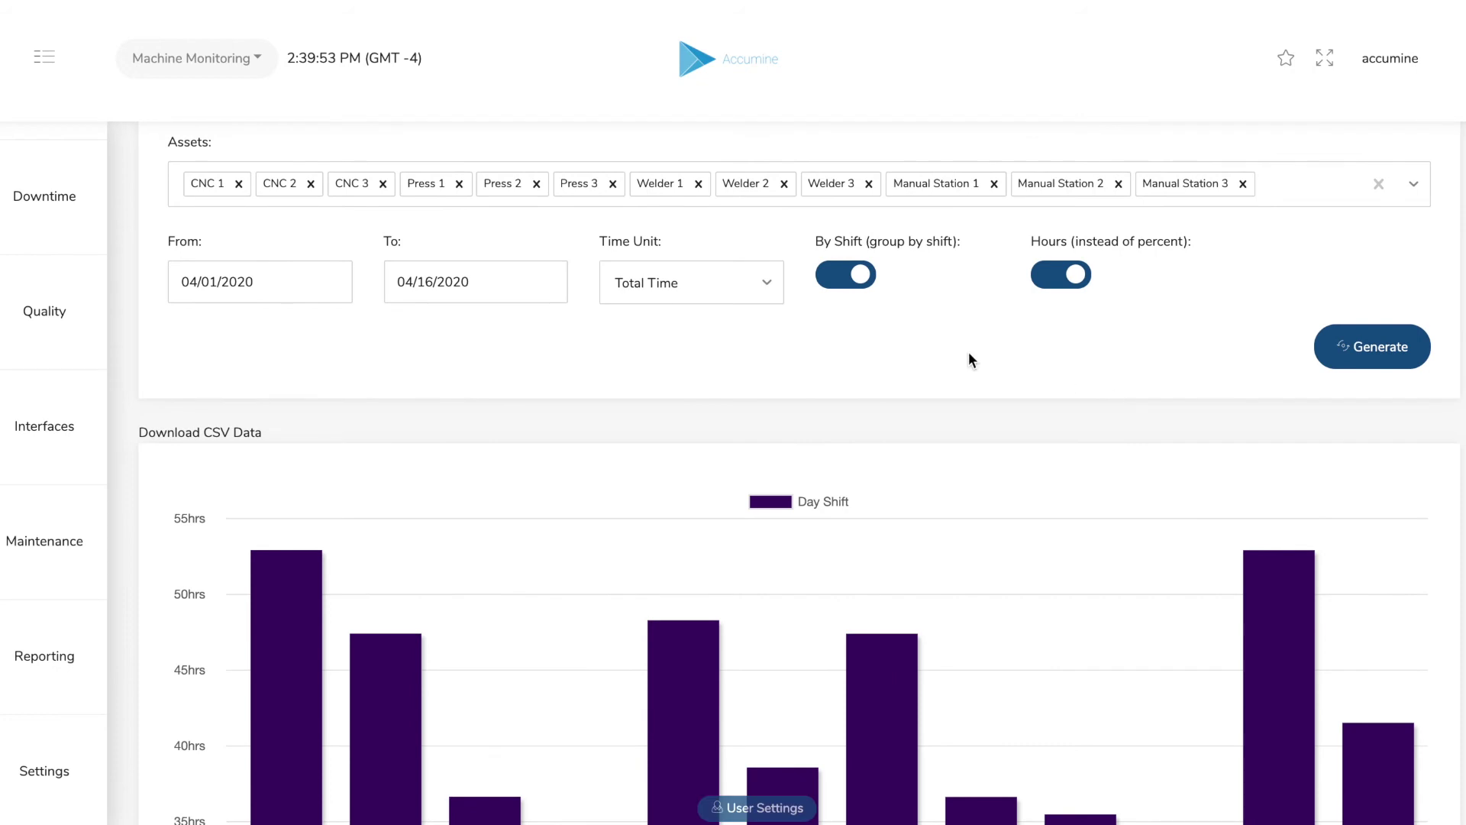
left_click(697, 295)
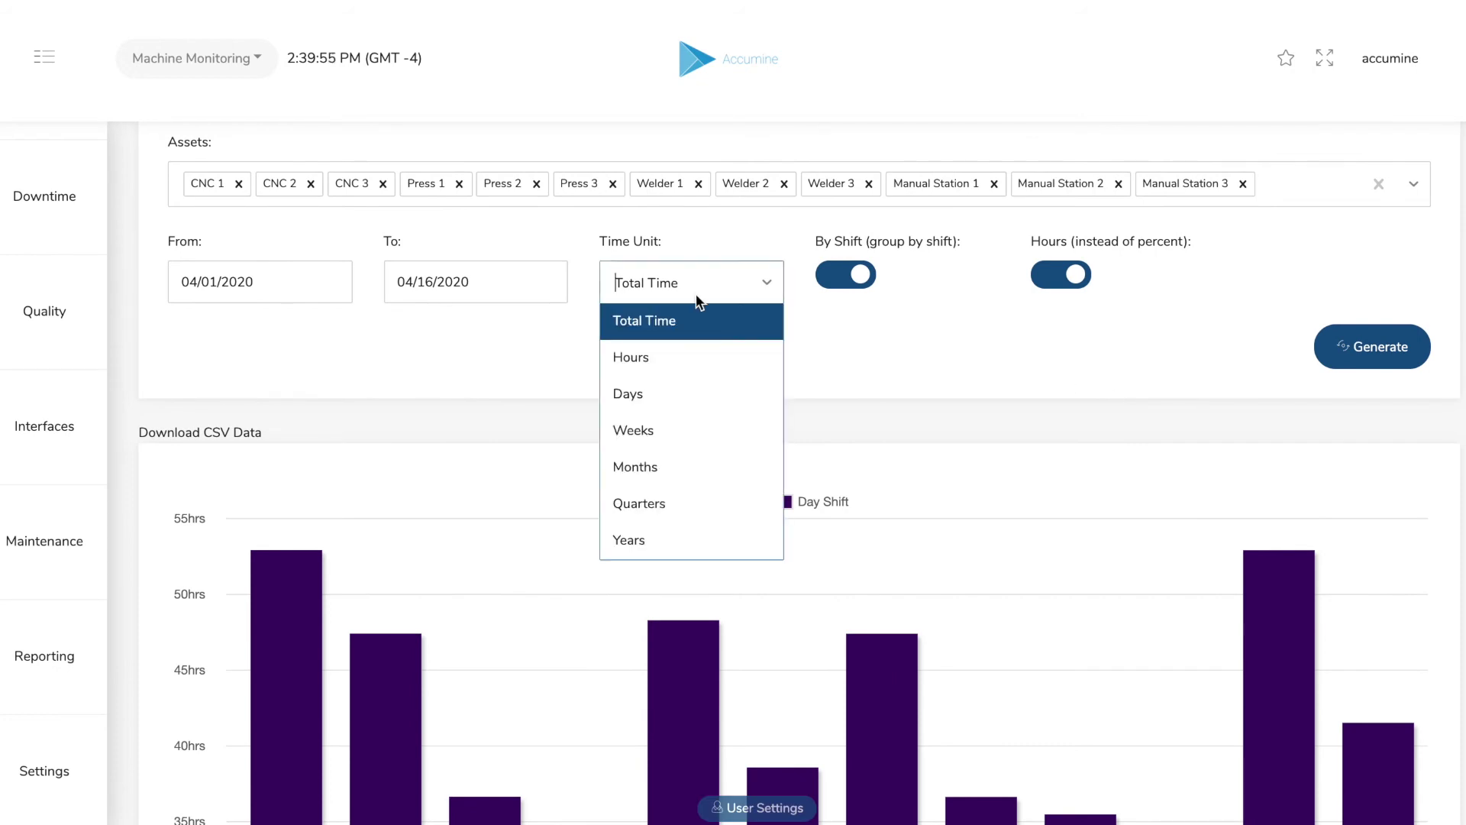
left_click(678, 425)
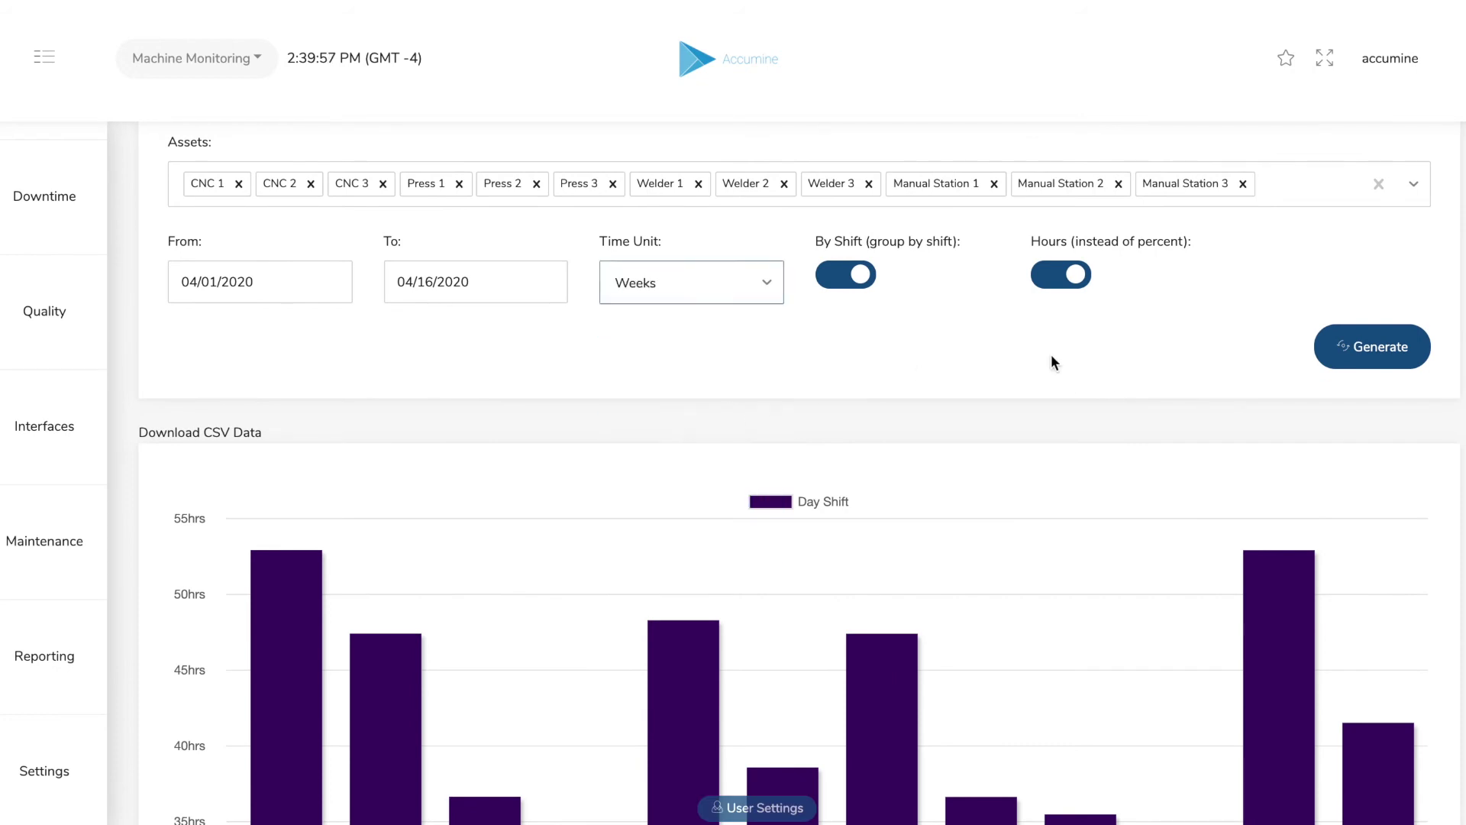
left_click(1350, 354)
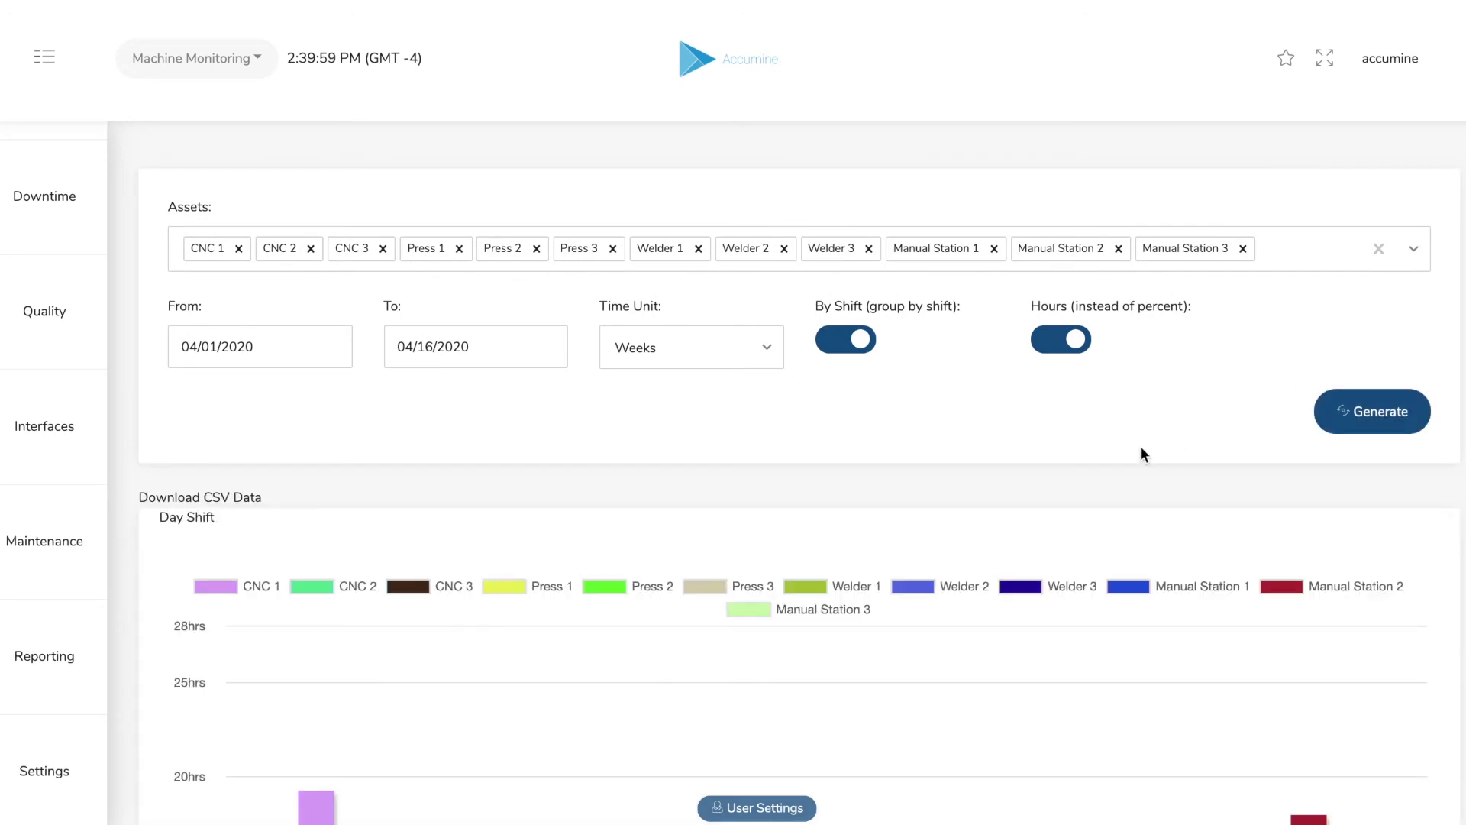
scroll(1143, 454, "down", 5)
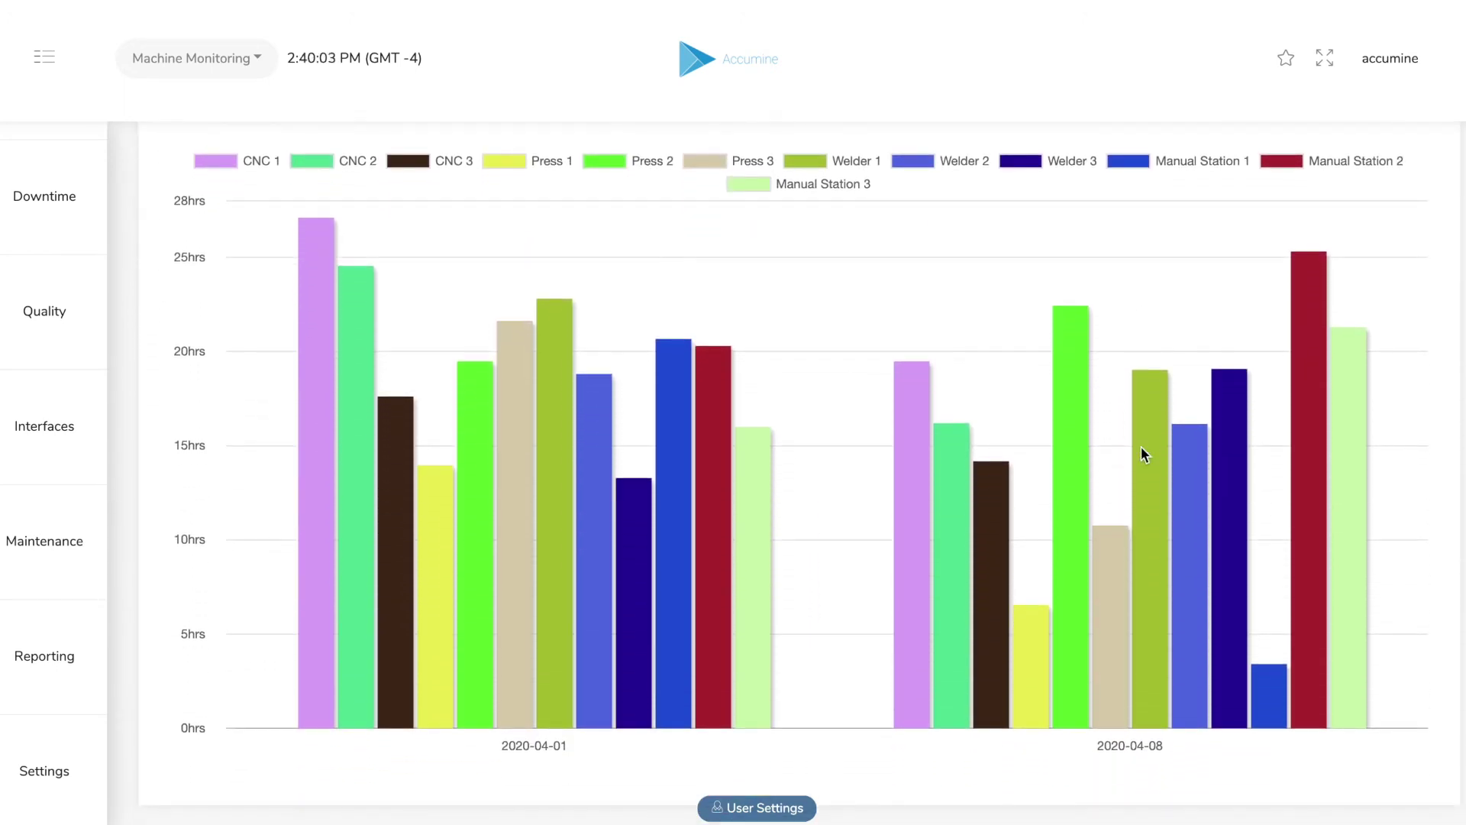
- View the user settings for adding the UtilizationReport with its assets, and close the dialog without adding it
scroll(1141, 449, "up", 4)
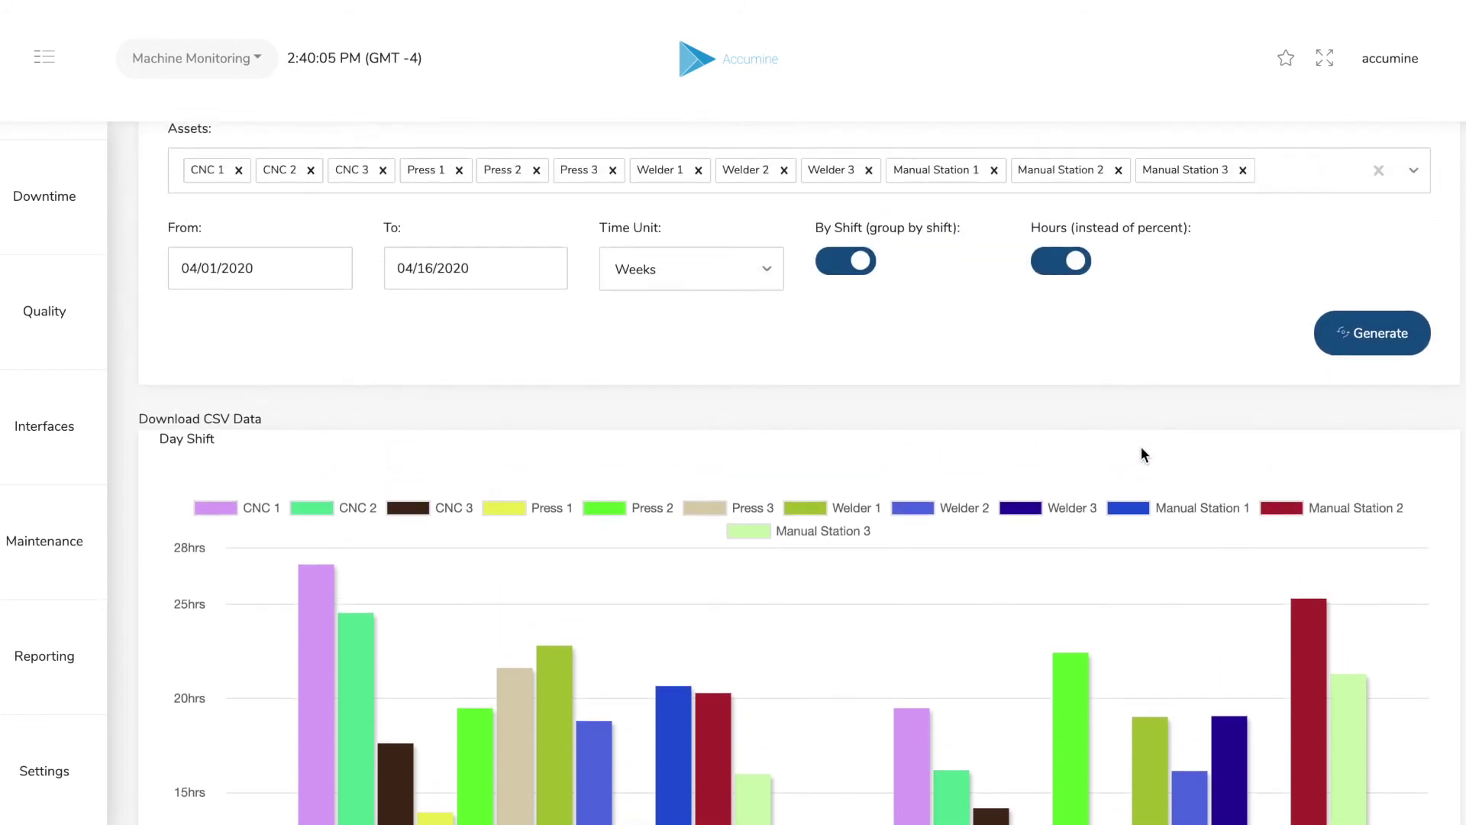
scroll(1141, 446, "down", 4)
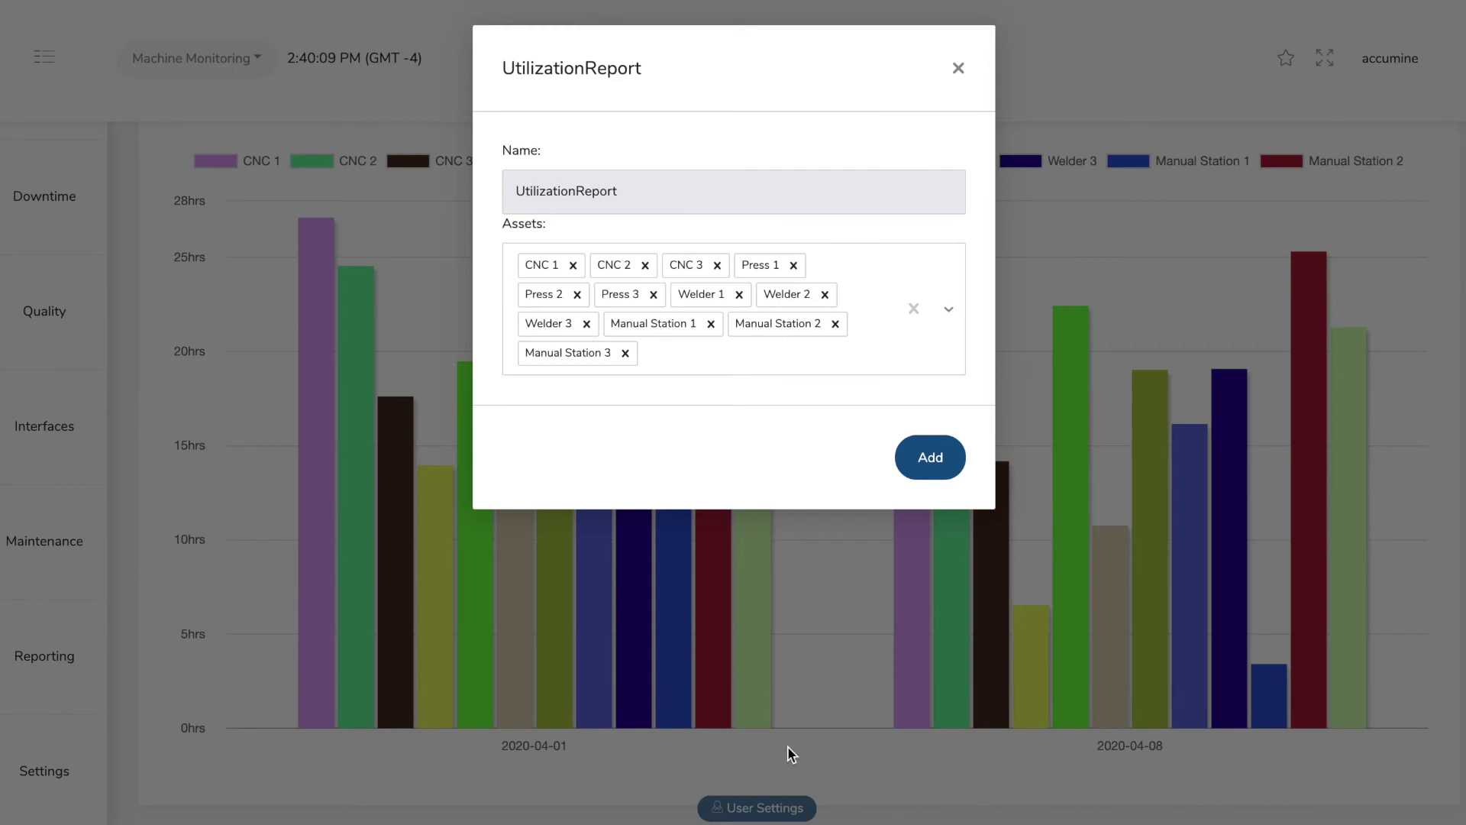
left_click(960, 71)
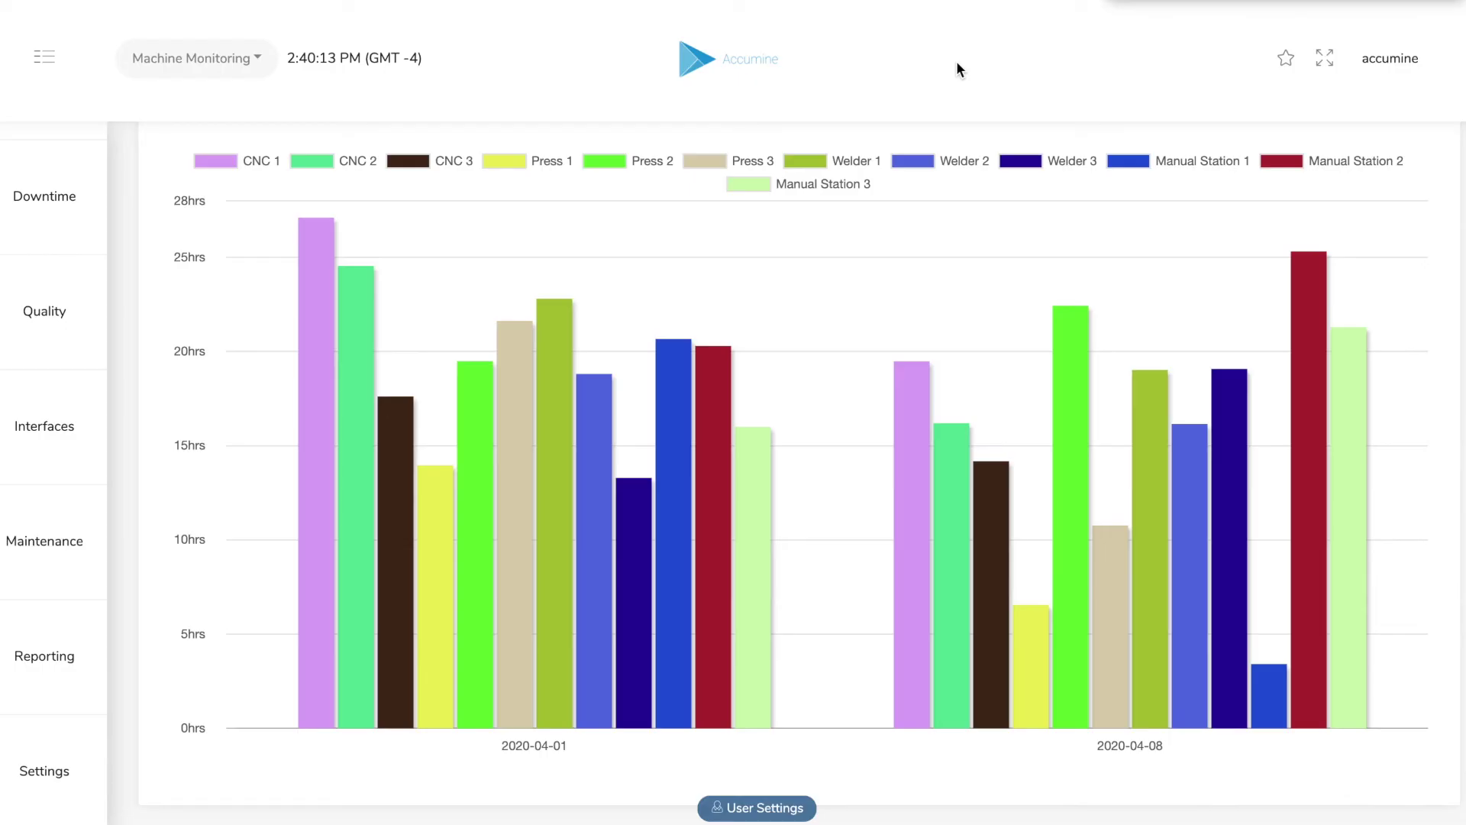
- Open the daily timeline report and view the color-coded status timelines of all assets
left_click(55, 642)
left_click(182, 457)
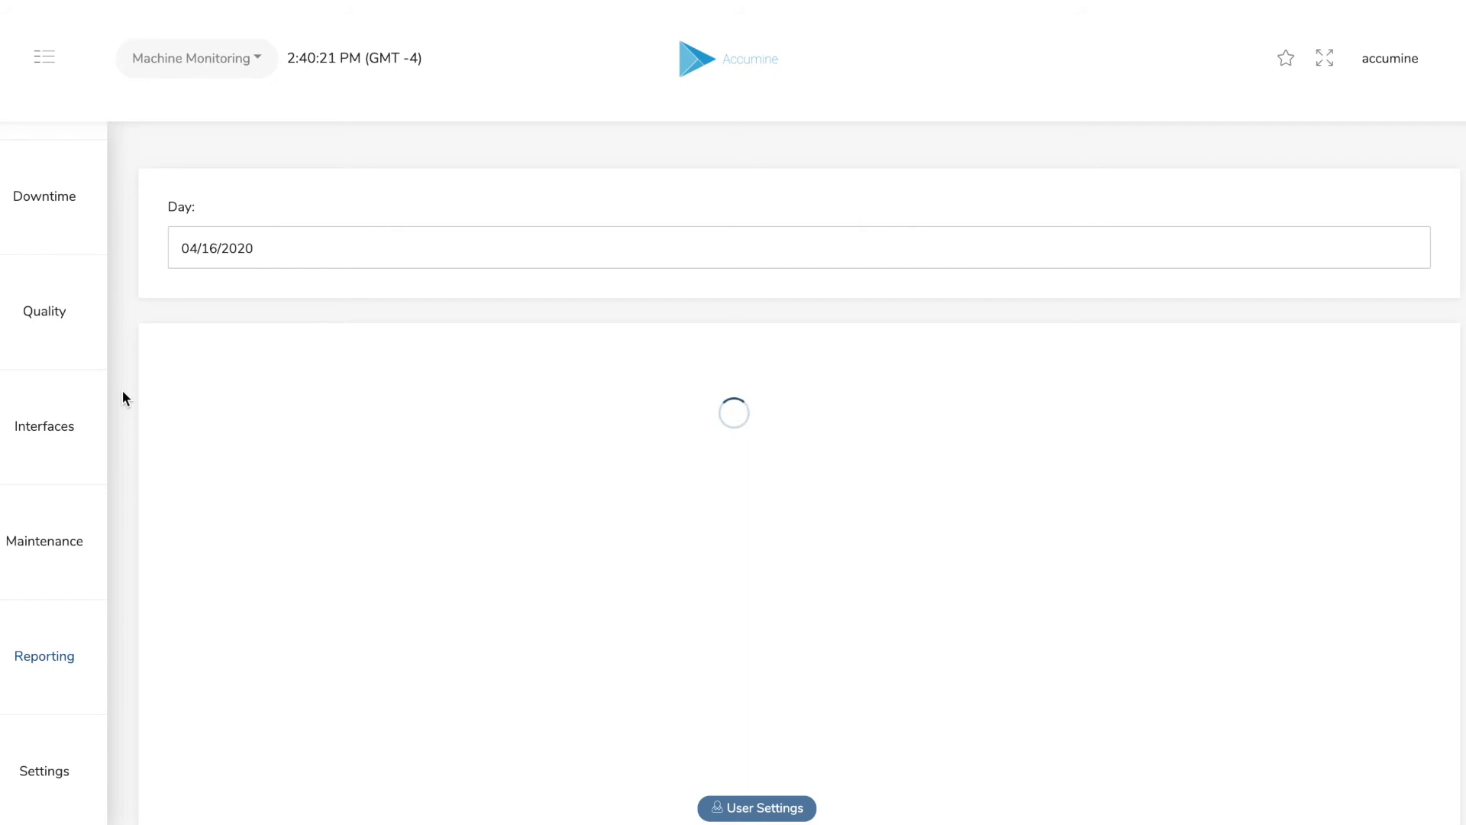
scroll(123, 392, "down", 1)
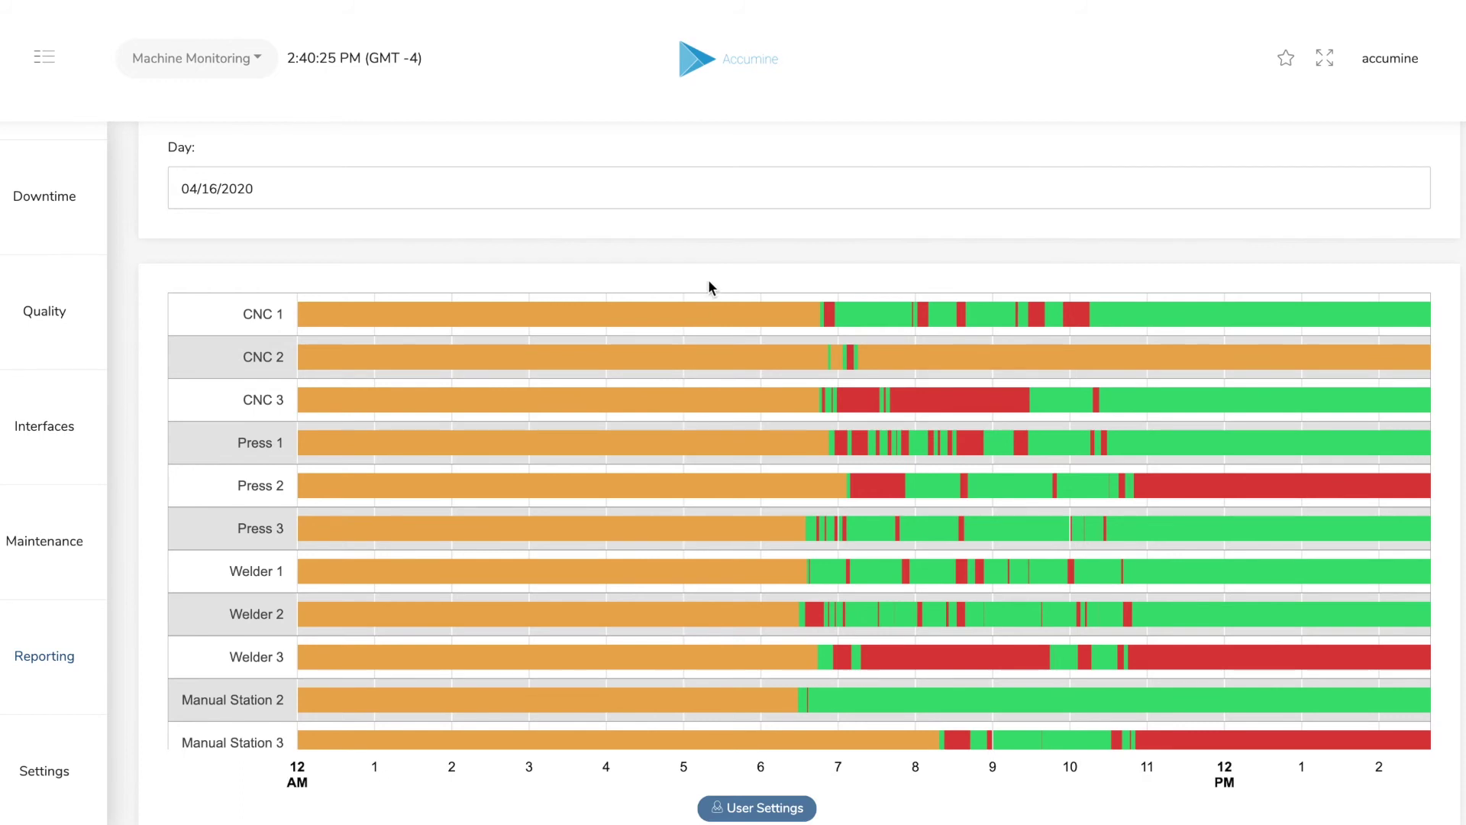
- Inspect the status, time span and duration of CNC 1's timeline segments, and look through the remaining asset timelines
mouse_move(726, 305)
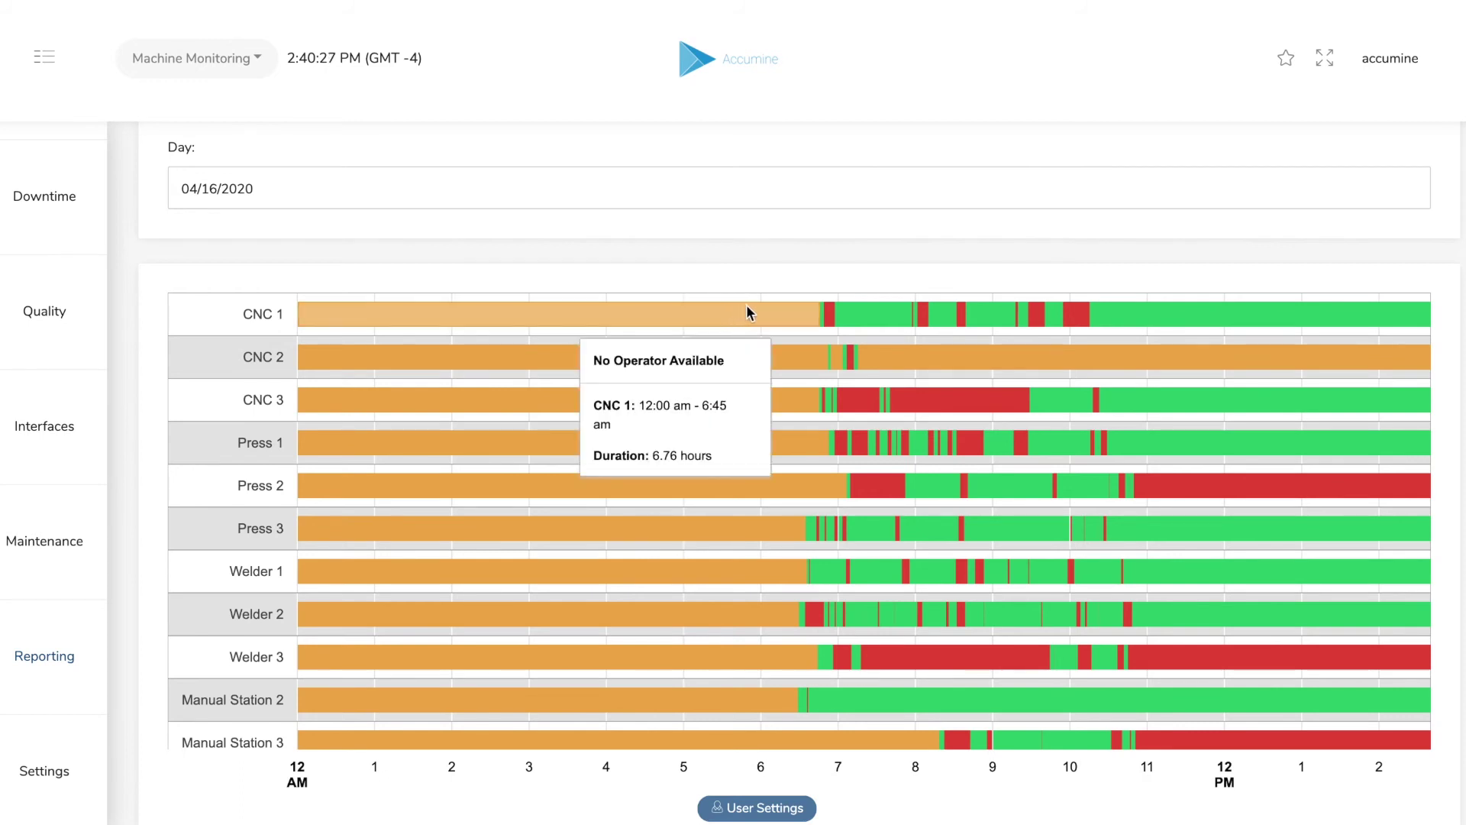
mouse_move(856, 316)
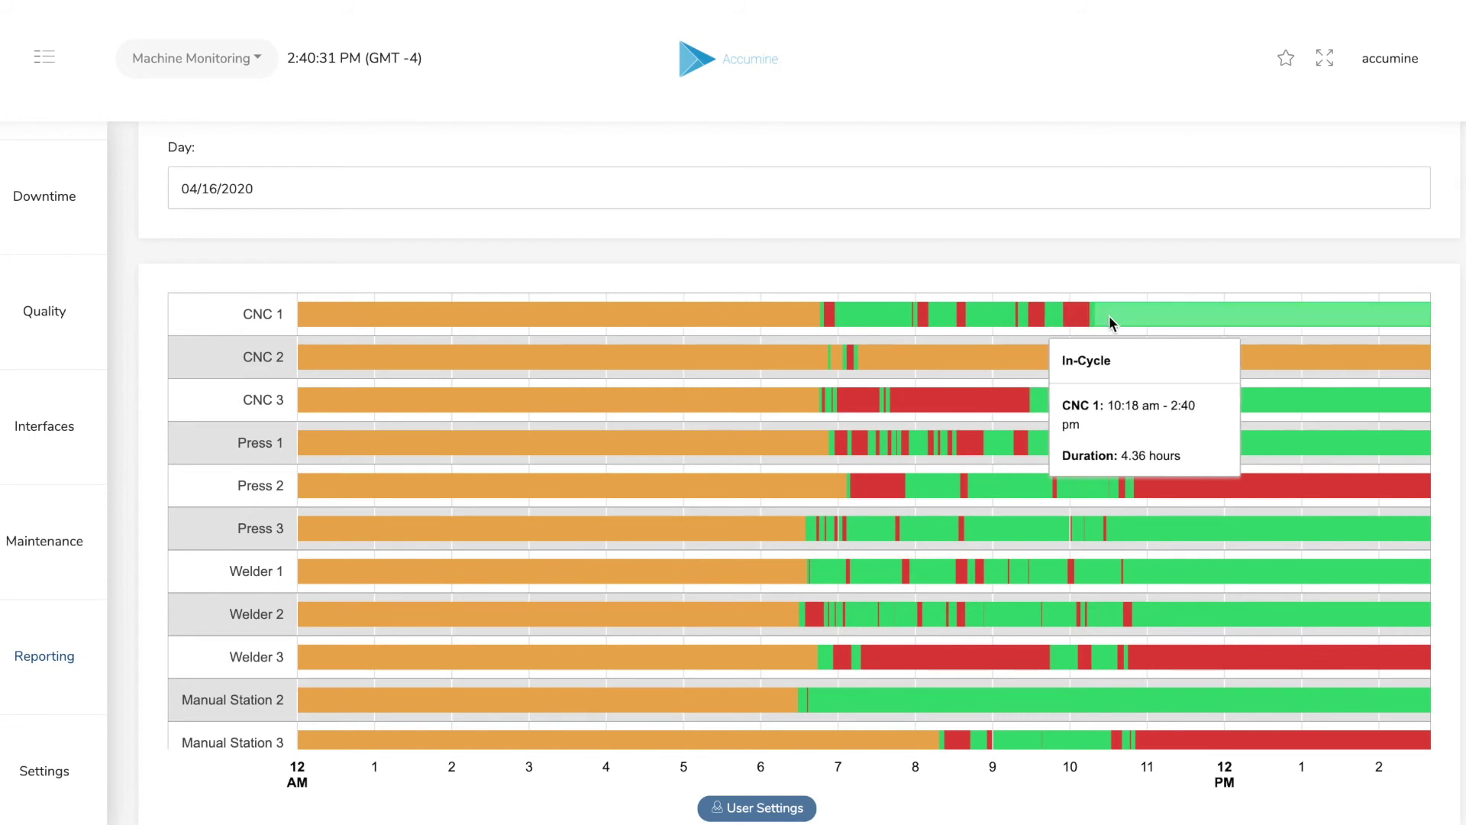
scroll(1115, 391, "down", 1)
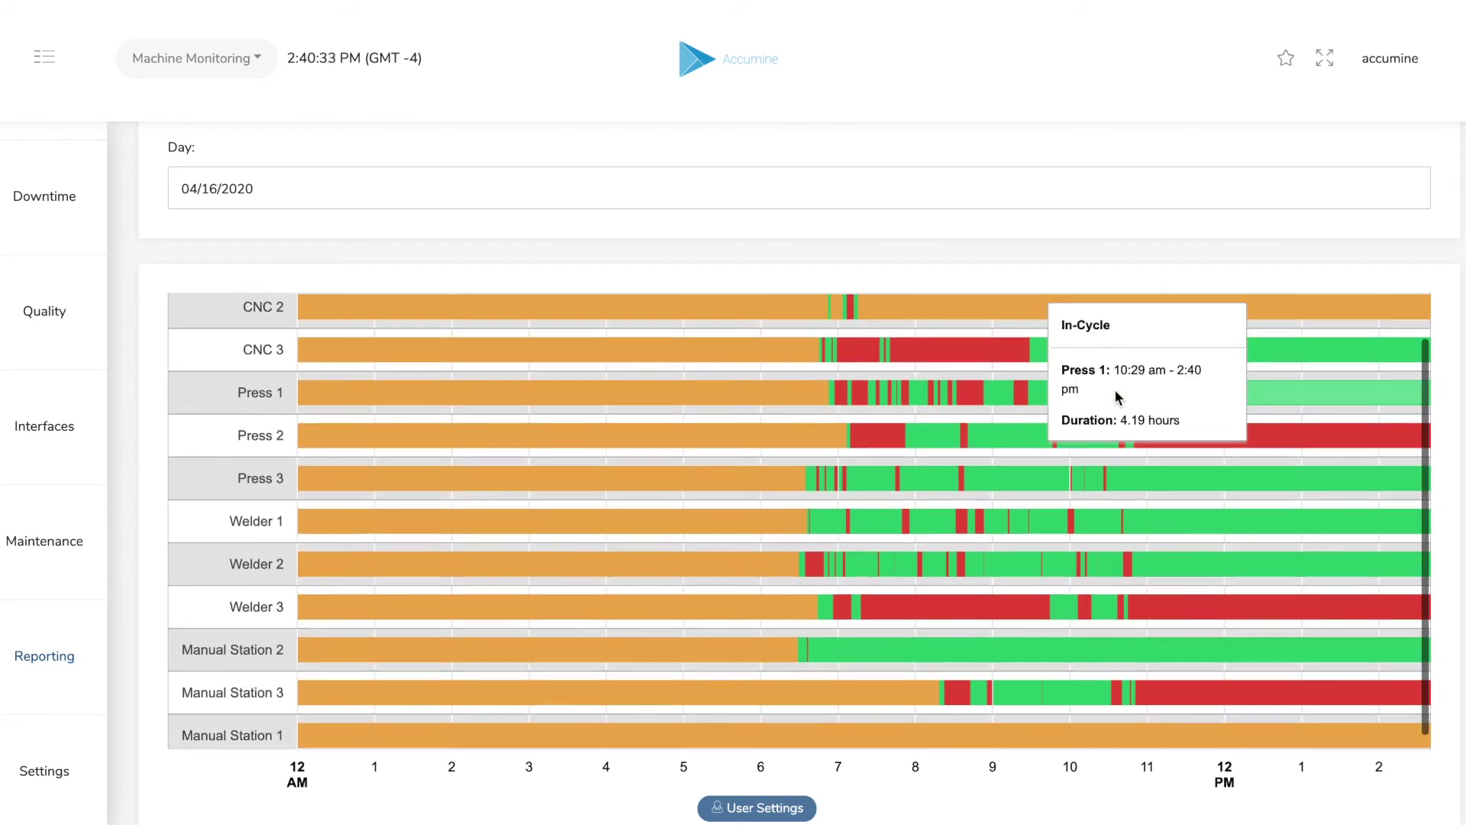
scroll(1115, 392, "up", 1)
scroll(1115, 396, "up", 1)
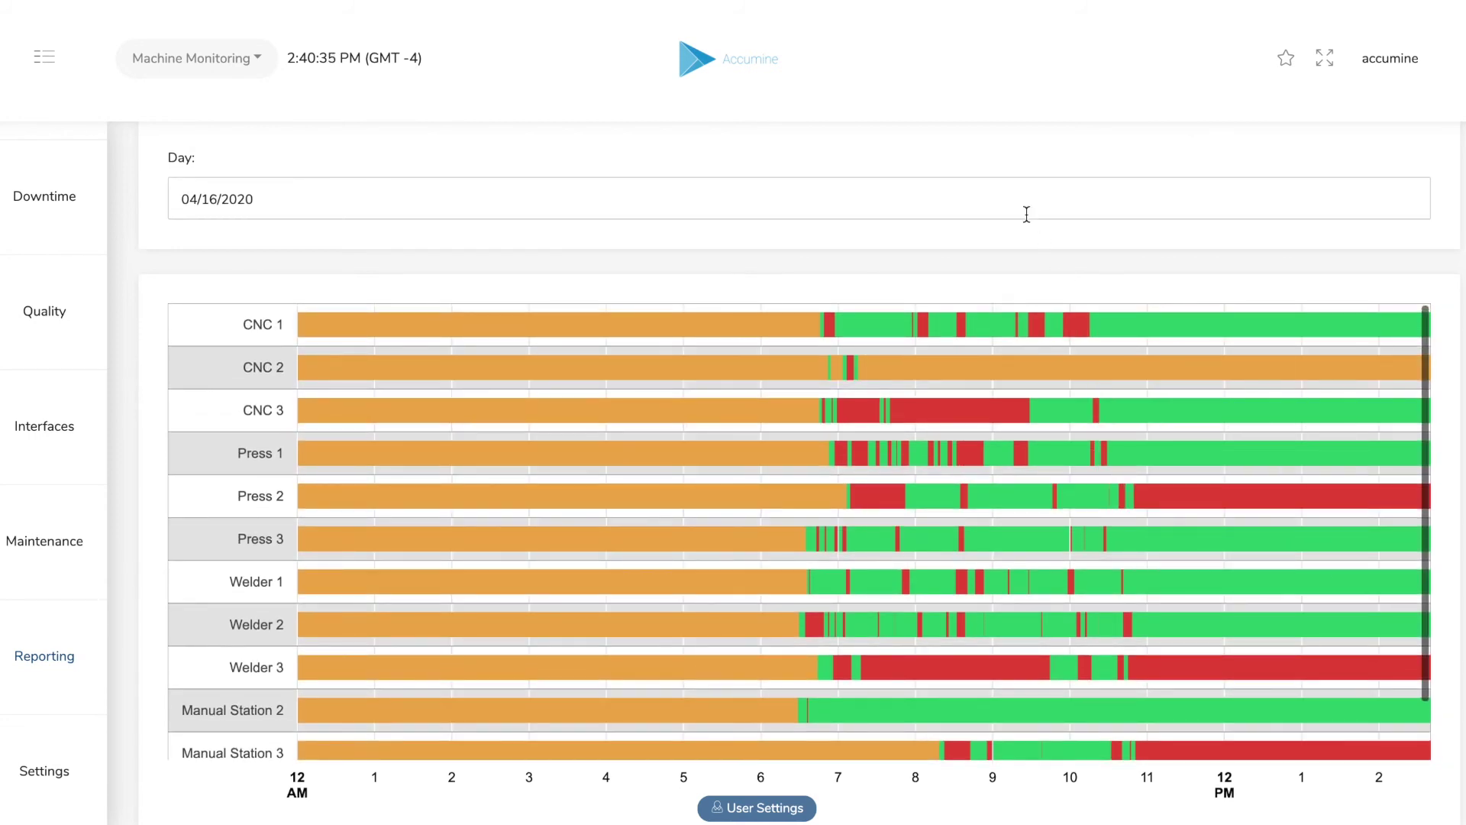
- Set the timeline report's day to 04/15/2020 and review the asset timelines for that day
left_click(553, 196)
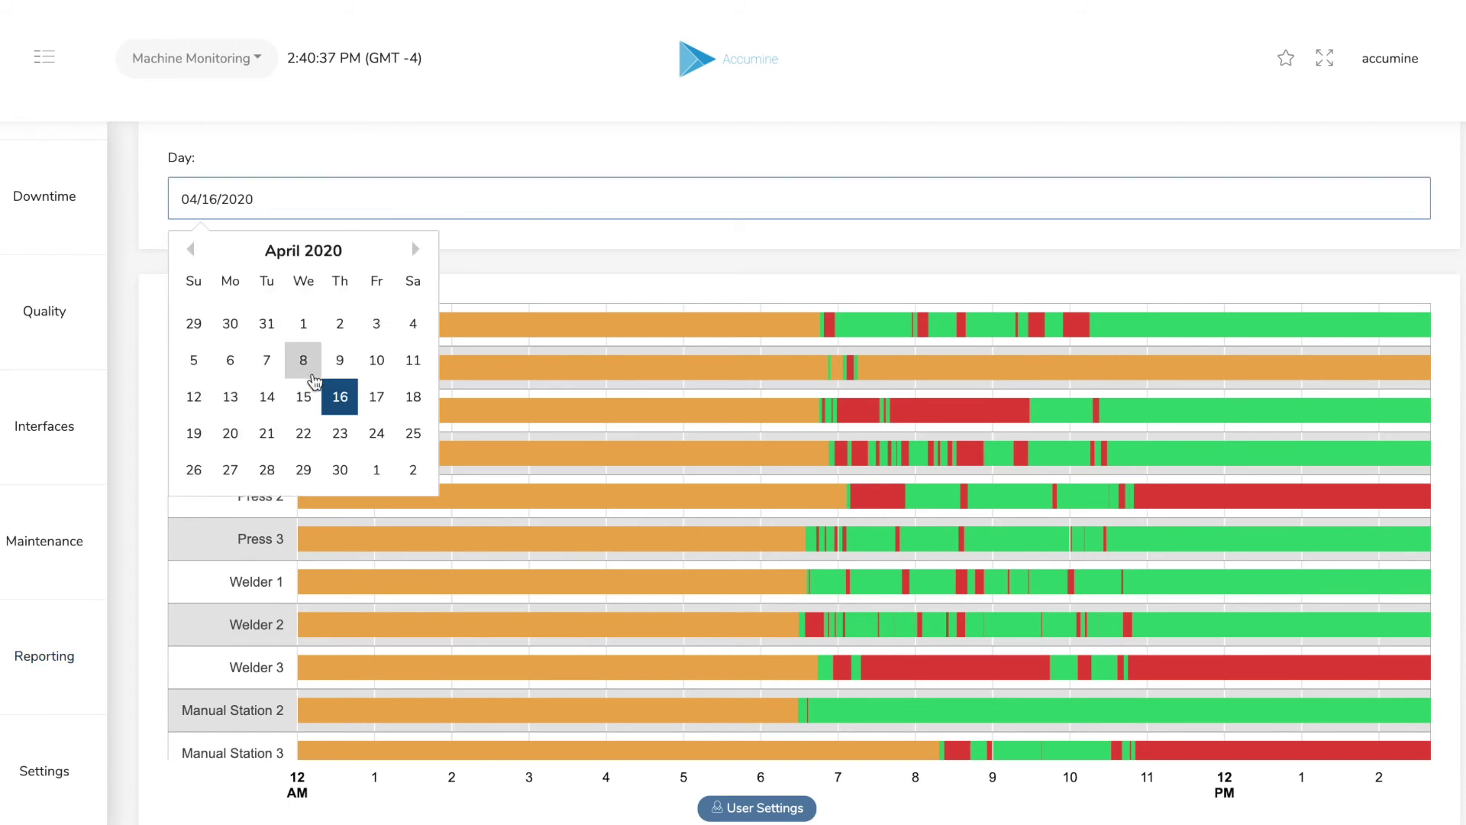
left_click(298, 394)
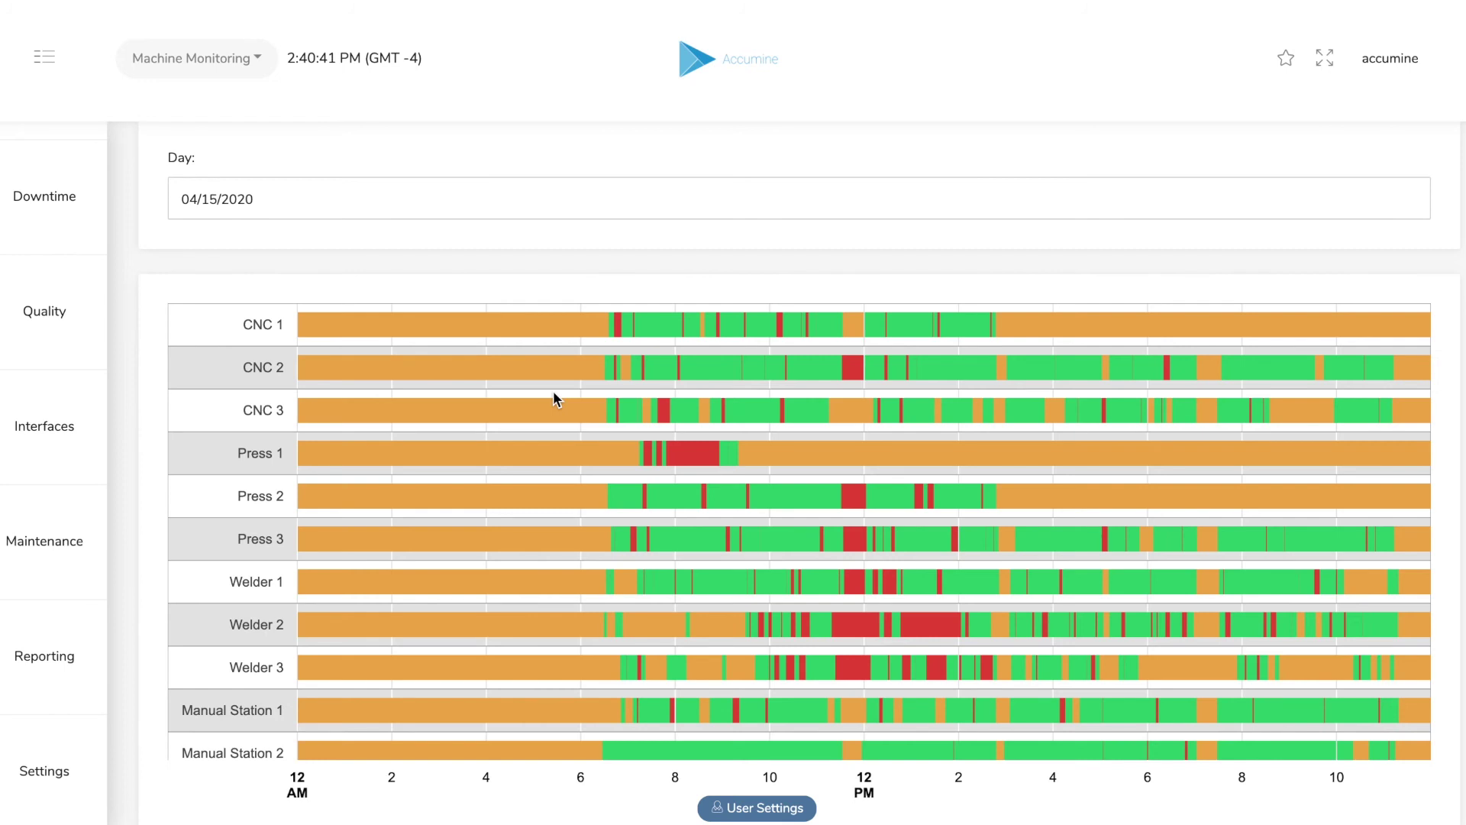
scroll(553, 391, "down", 1)
scroll(553, 391, "up", 1)
- View the user settings for adding the TimelineReport with its assets, and close the dialog without adding it
left_click(748, 807)
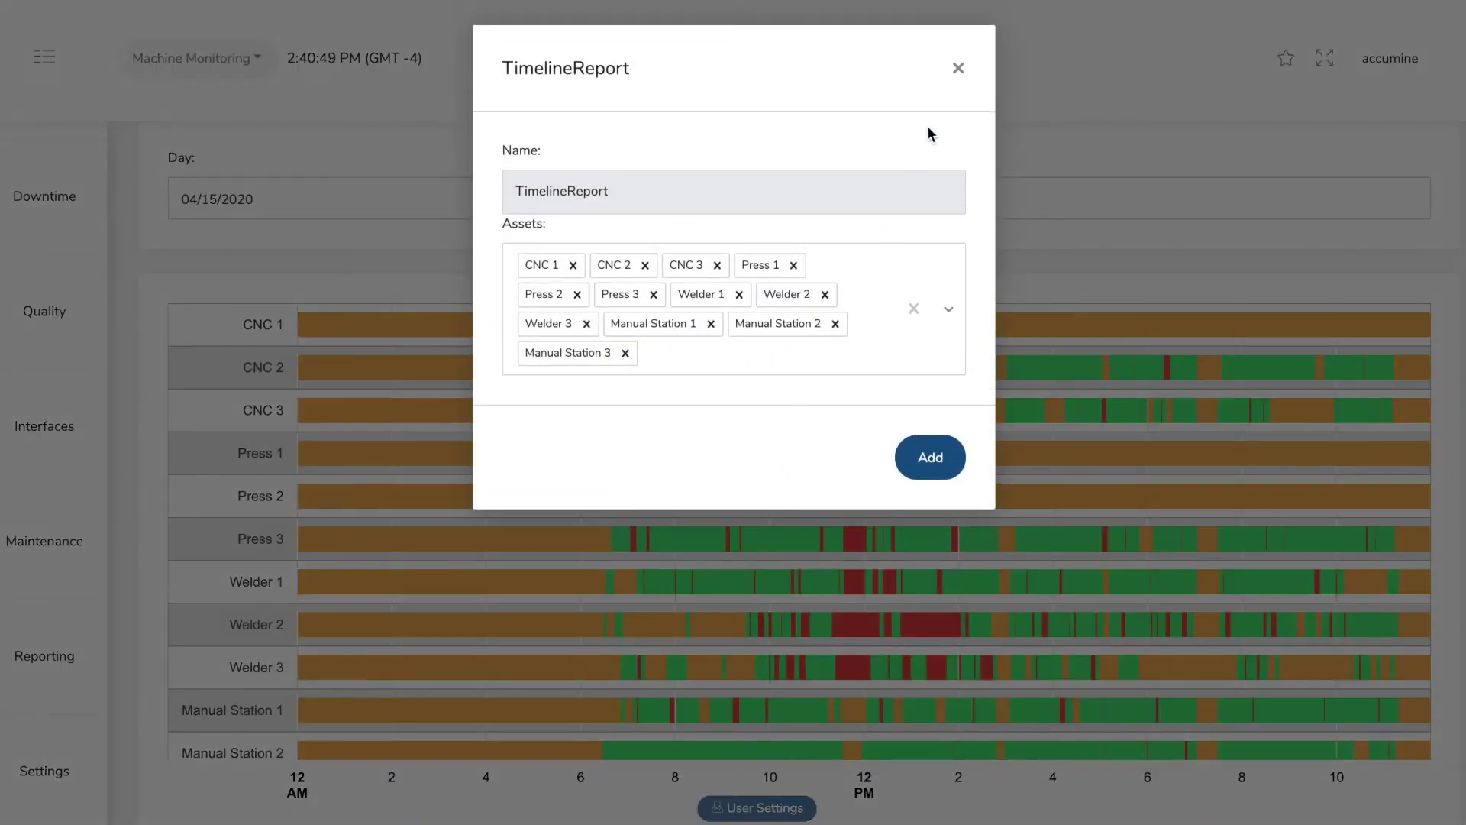
left_click(960, 69)
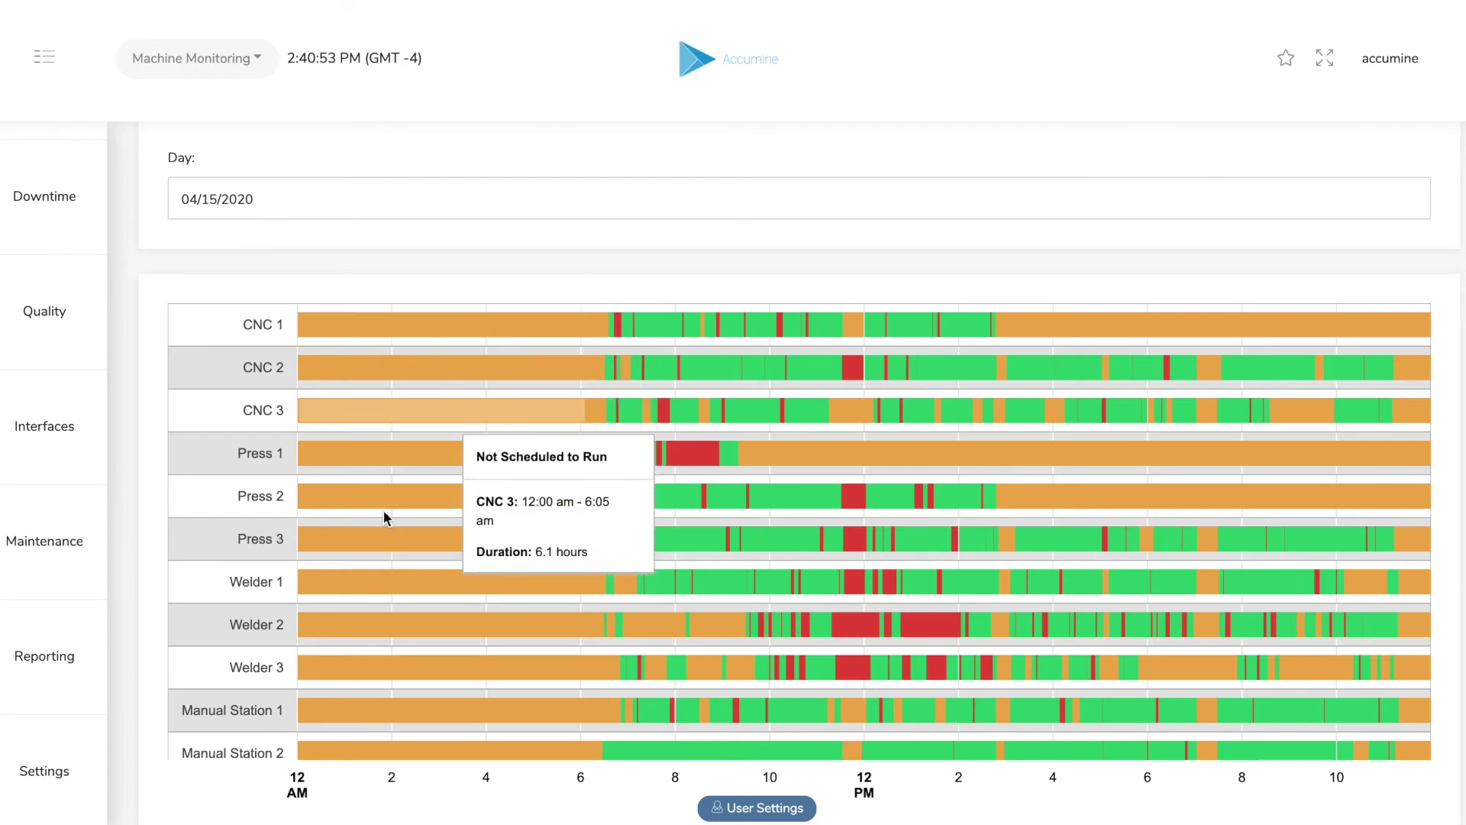
- Open the OEE report and review the OEE overview, calculation and daily percentage chart for all assets
mouse_move(59, 686)
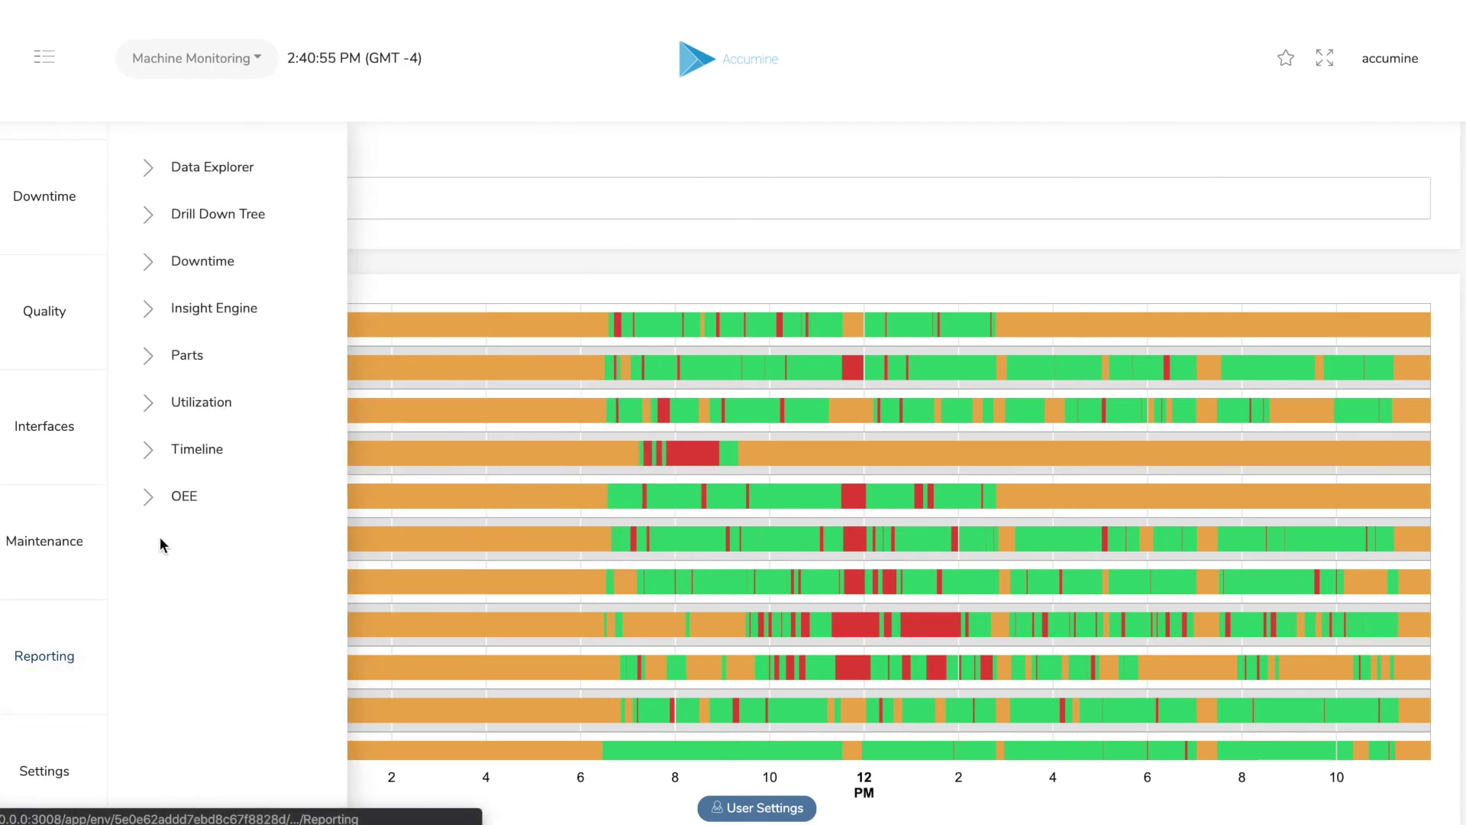
left_click(185, 510)
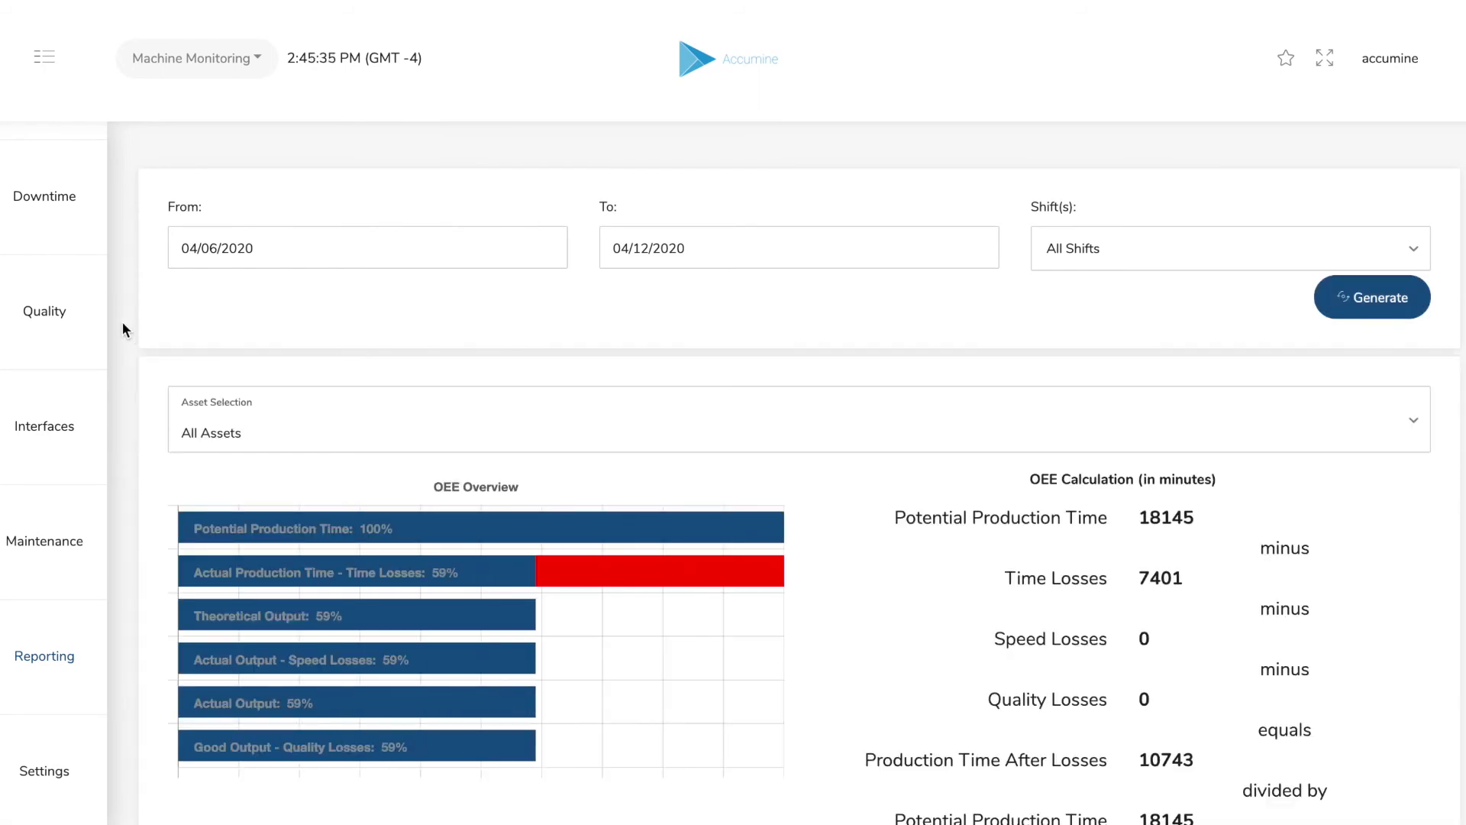
scroll(123, 324, "down", 1)
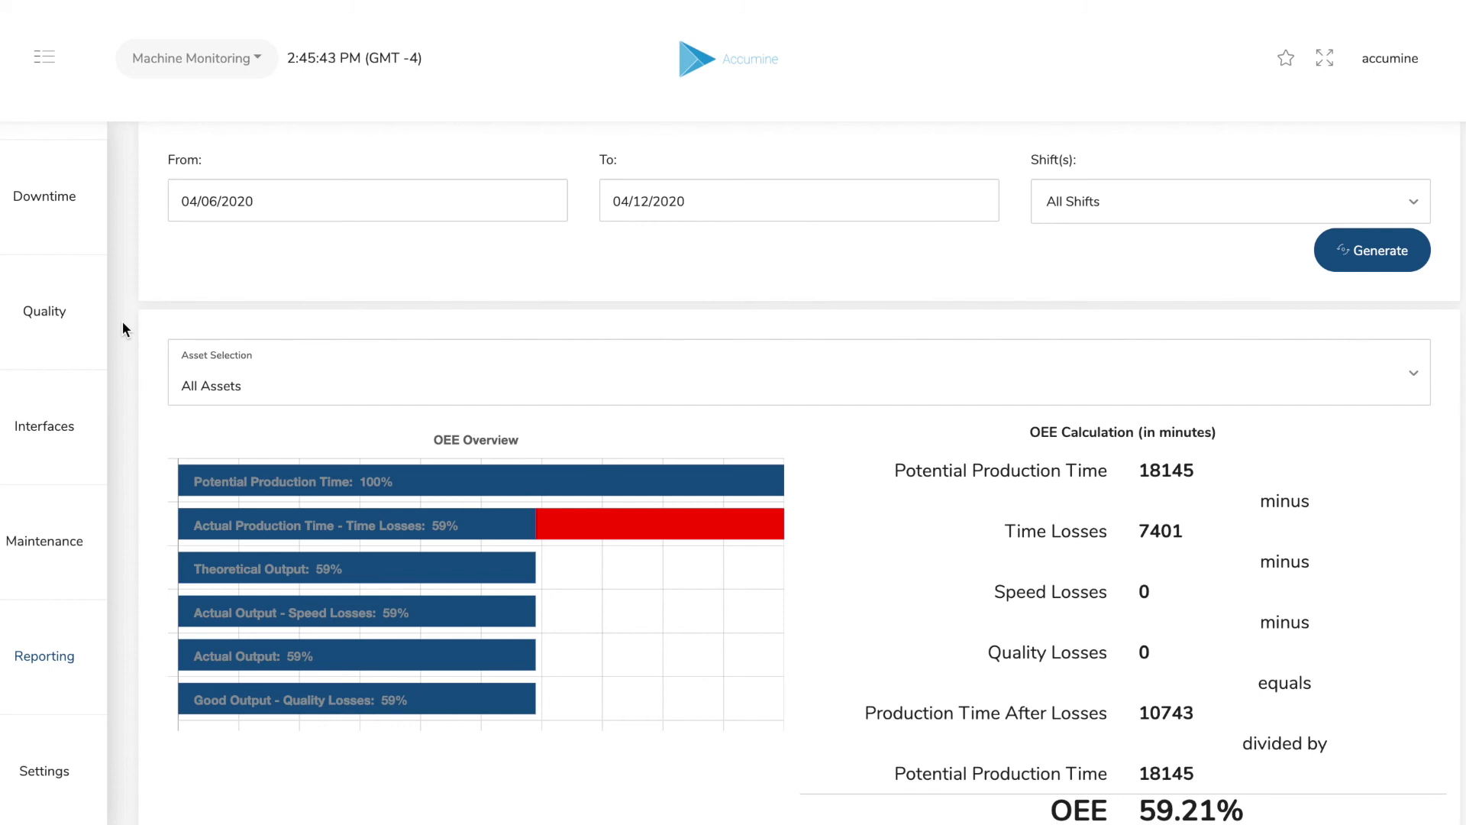
scroll(123, 329, "down", 2)
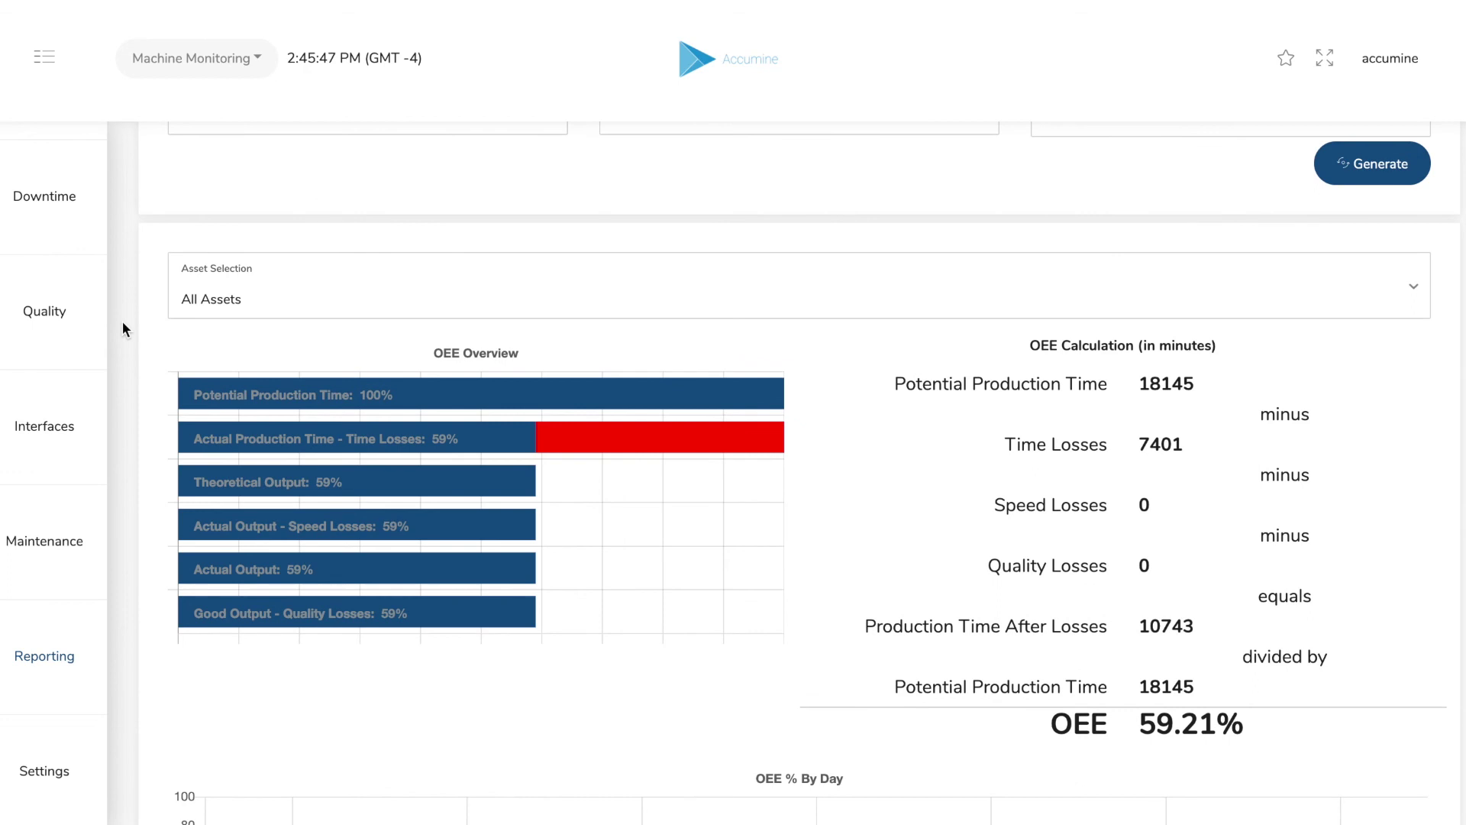
scroll(122, 329, "down", 2)
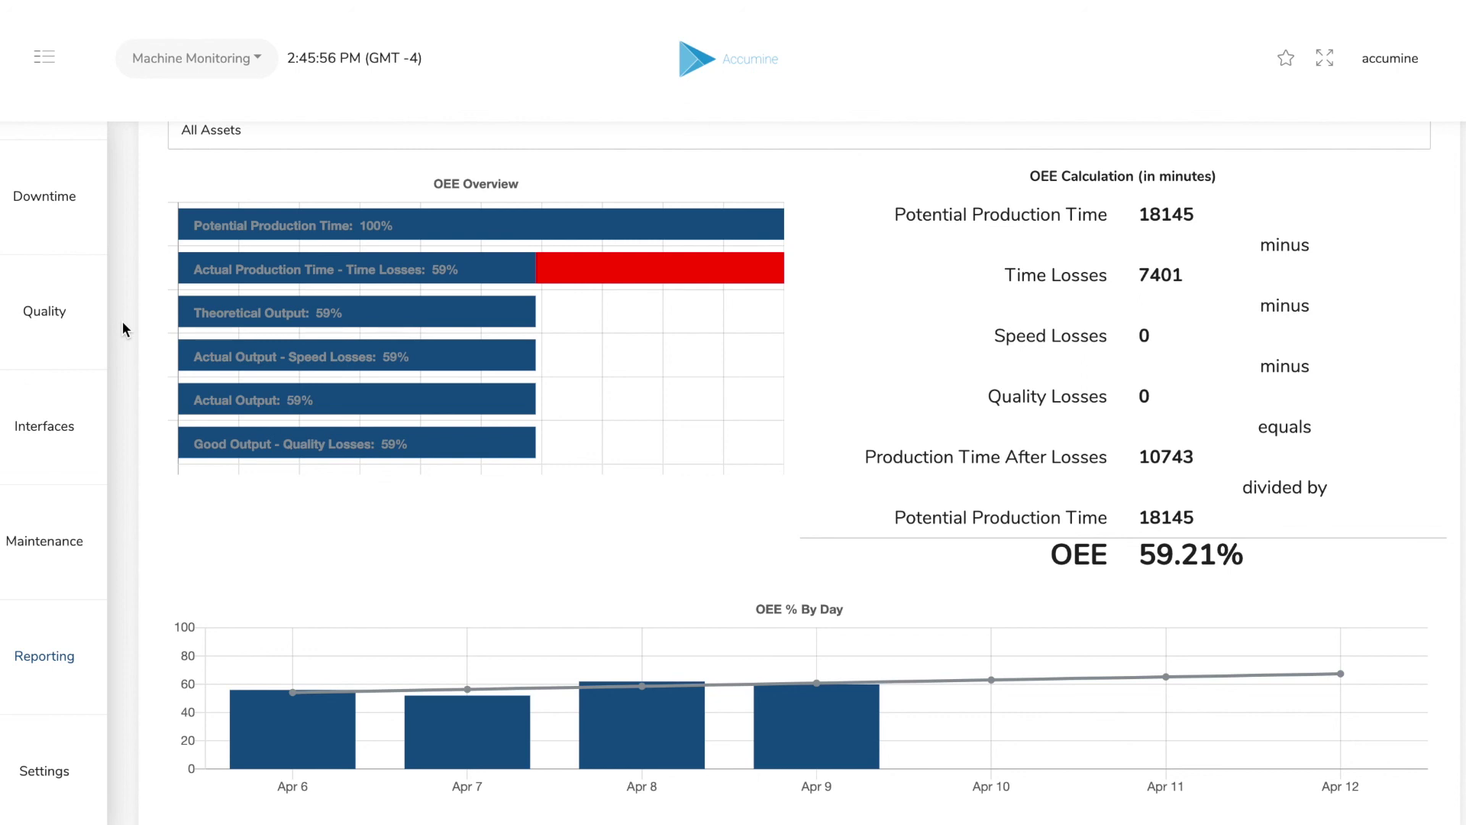
scroll(122, 329, "up", 3)
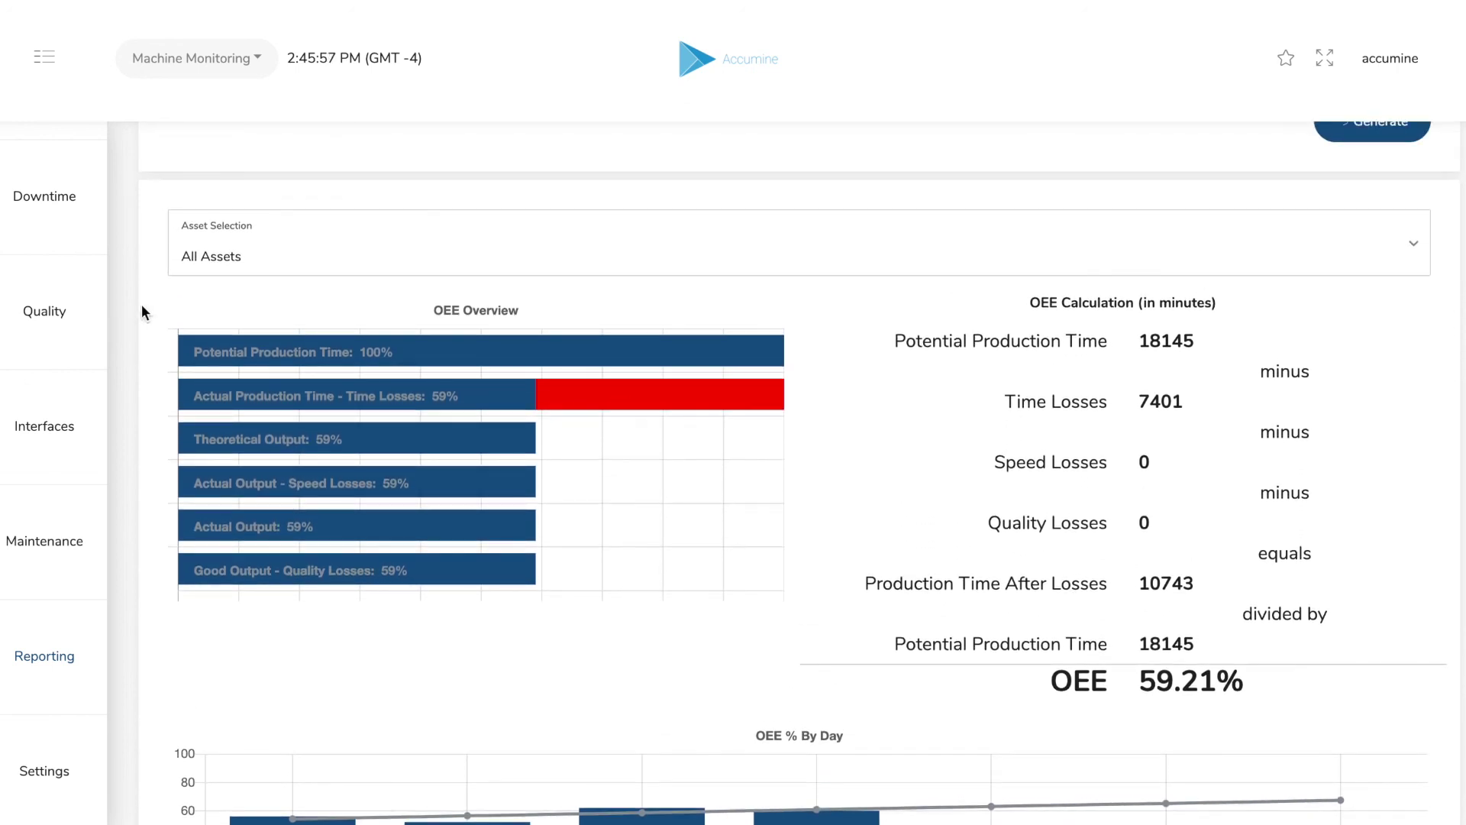
- Filter the OEE report to asset CNC 1 and review its overview, calculation and daily OEE chart
left_click(199, 259)
left_click(220, 319)
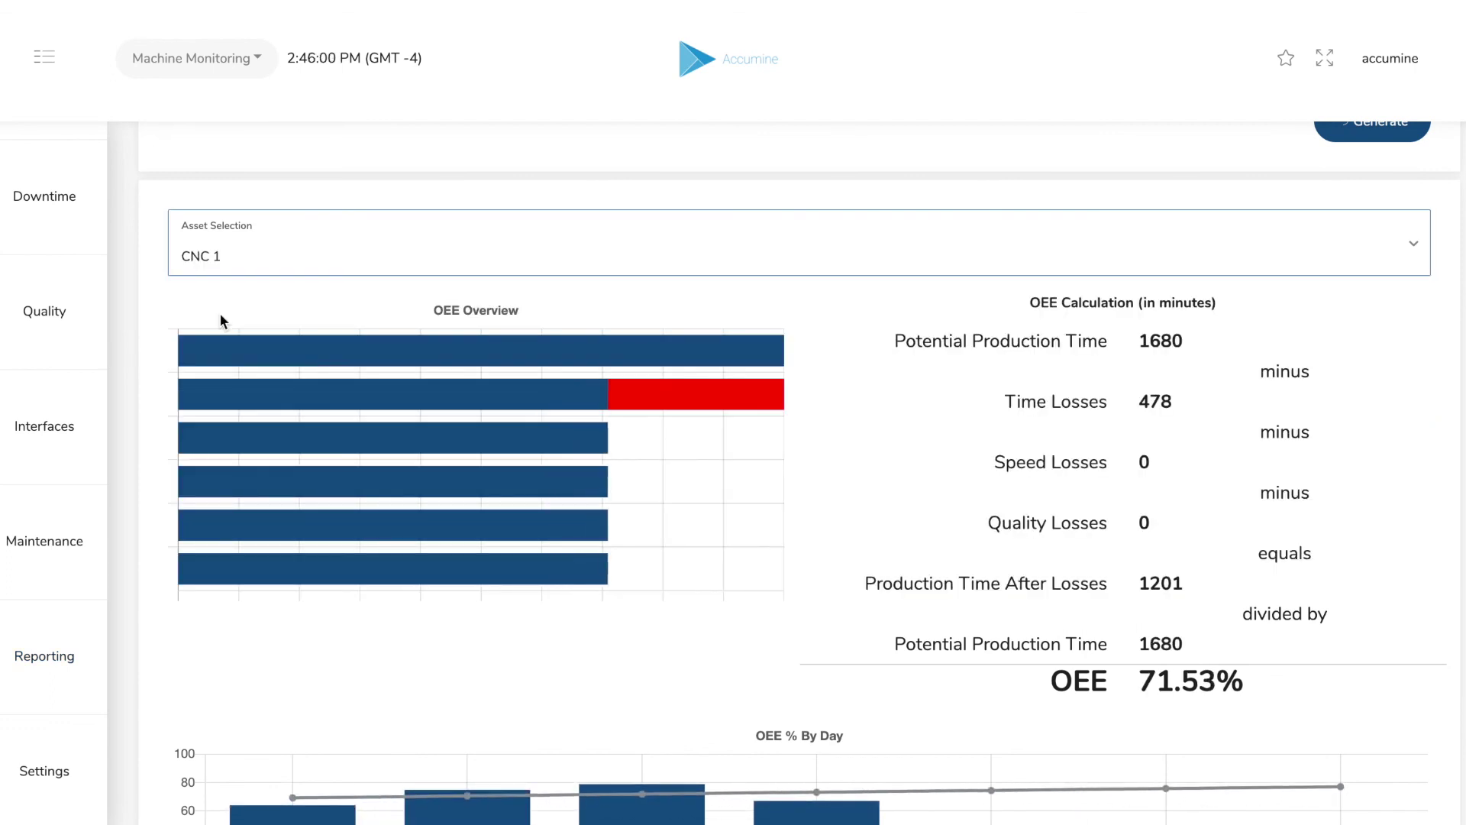
scroll(220, 319, "down", 2)
scroll(221, 319, "down", 2)
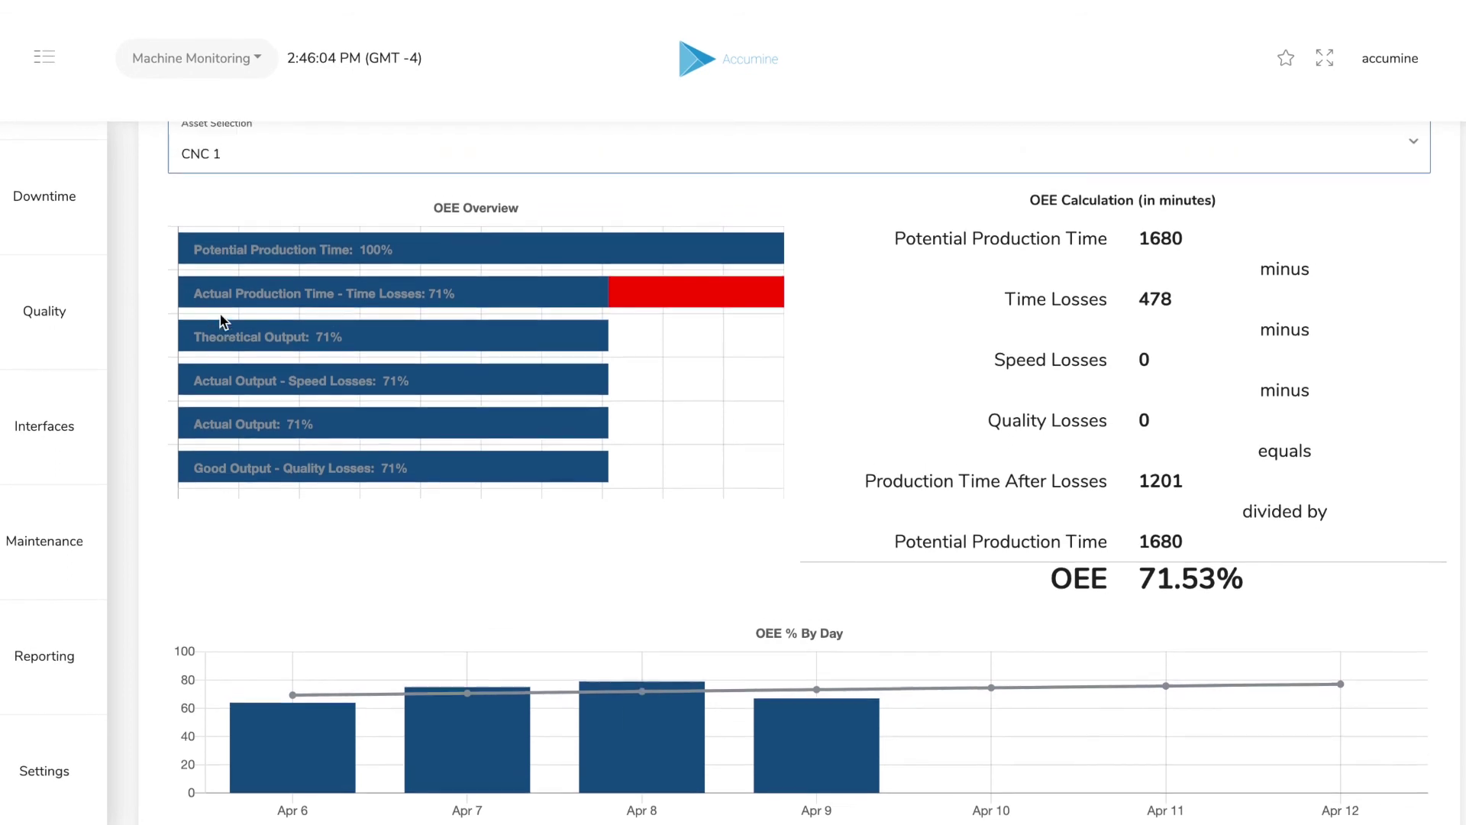
scroll(222, 319, "up", 4)
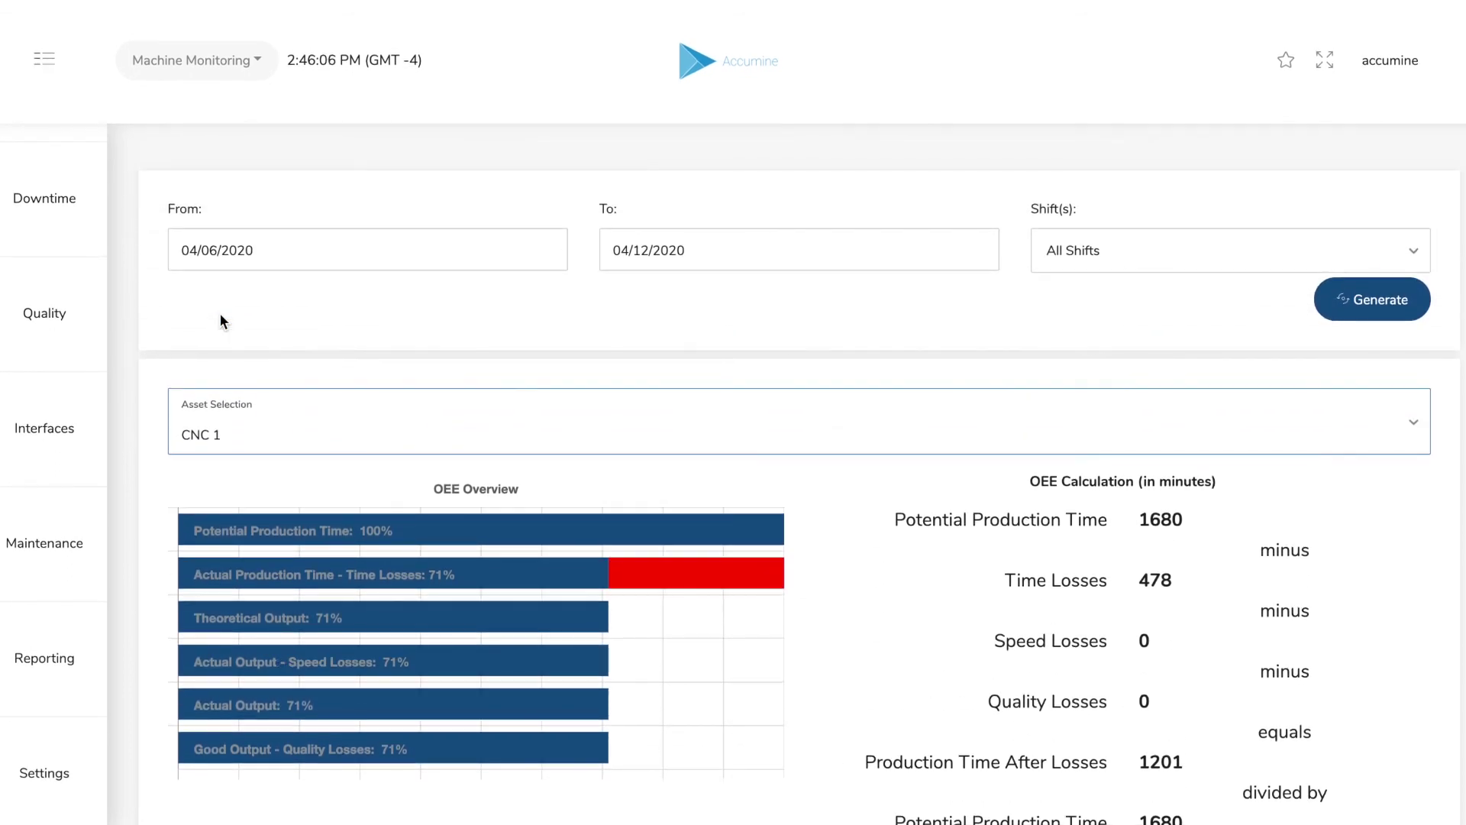
- Limit the OEE report to the Day Shift, regenerate it, and review the OEE results for all assets
left_click(1112, 249)
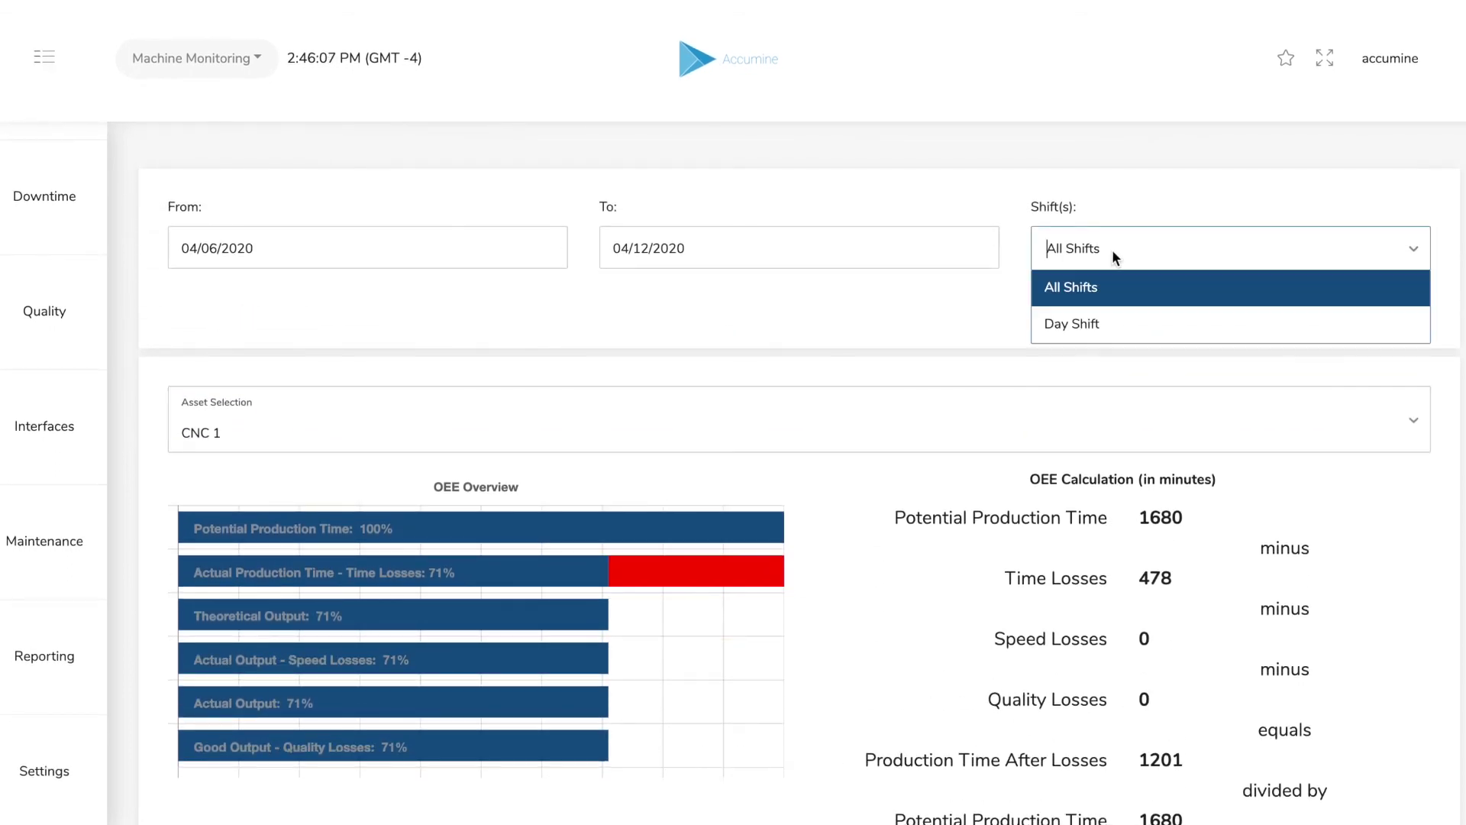
left_click(1110, 324)
left_click(1367, 282)
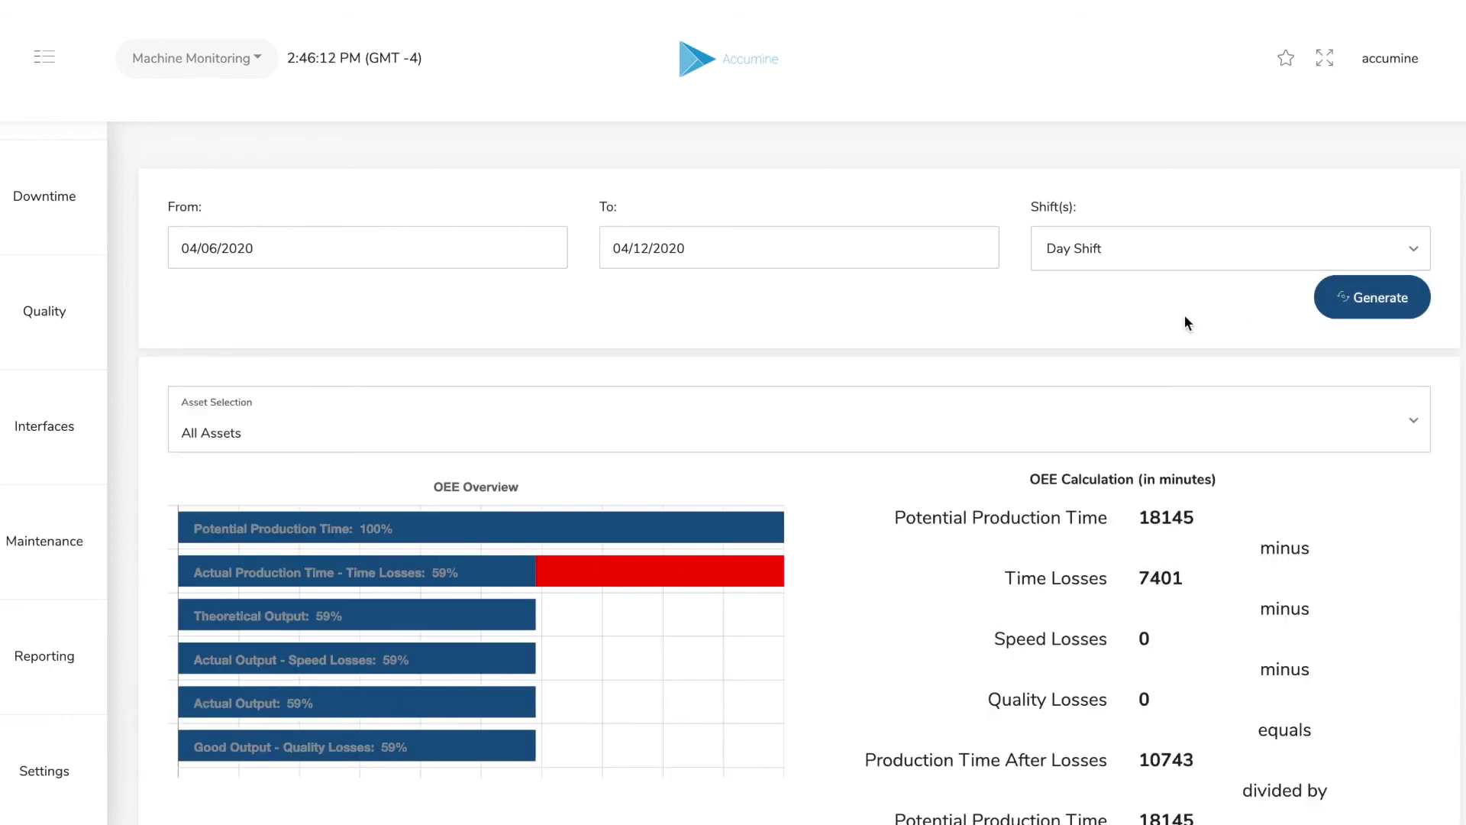
scroll(1184, 321, "down", 4)
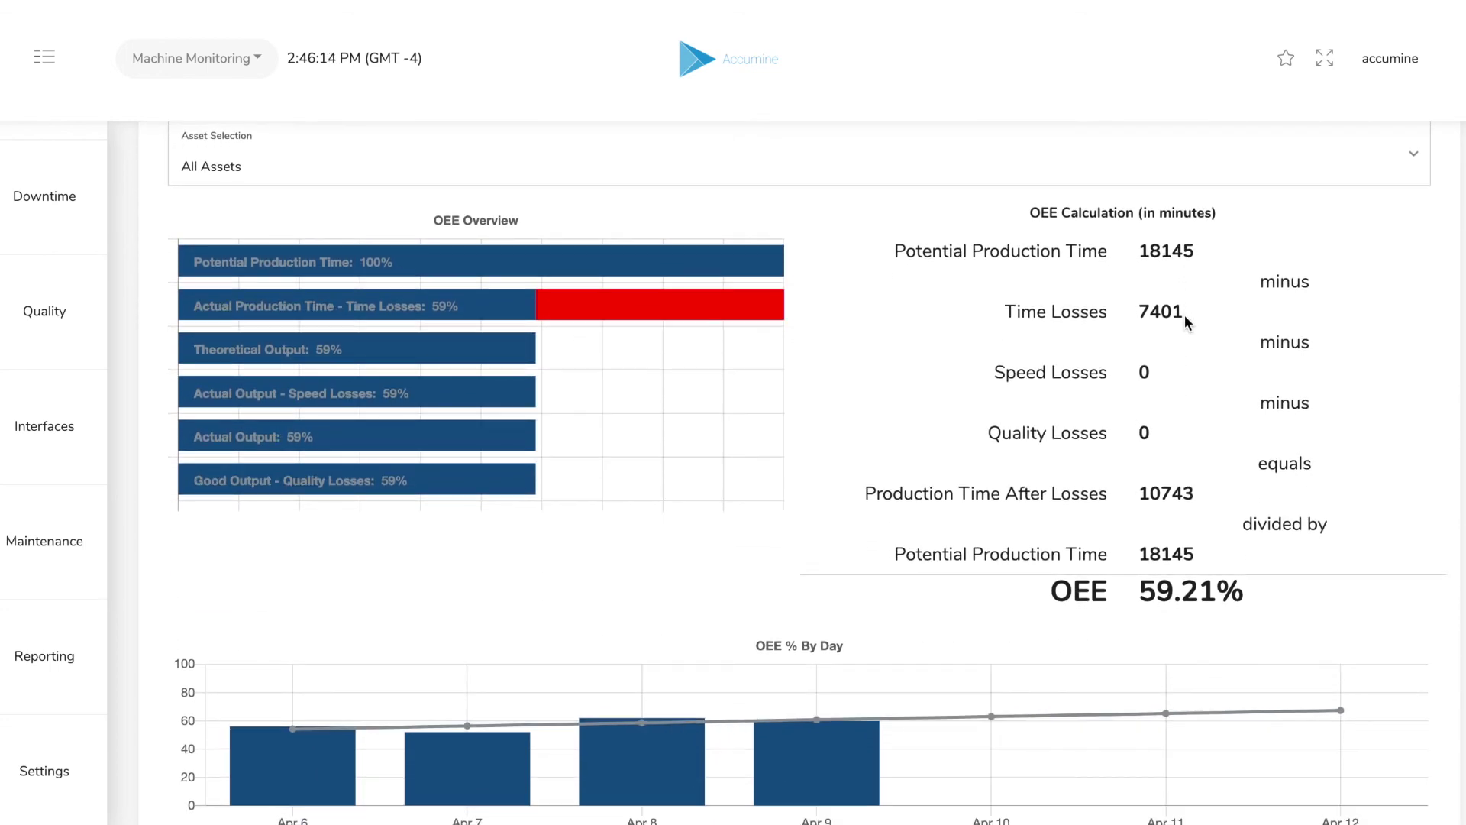